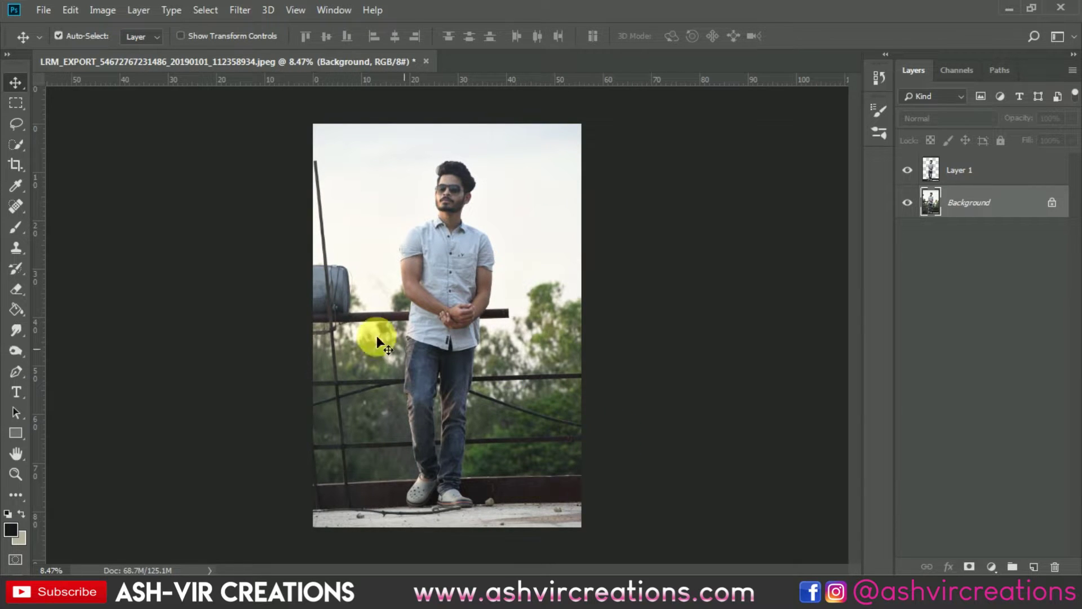
- Select the man and the ledge he stands on in the Background layer with the Quick Selection tool
left_click(22, 142)
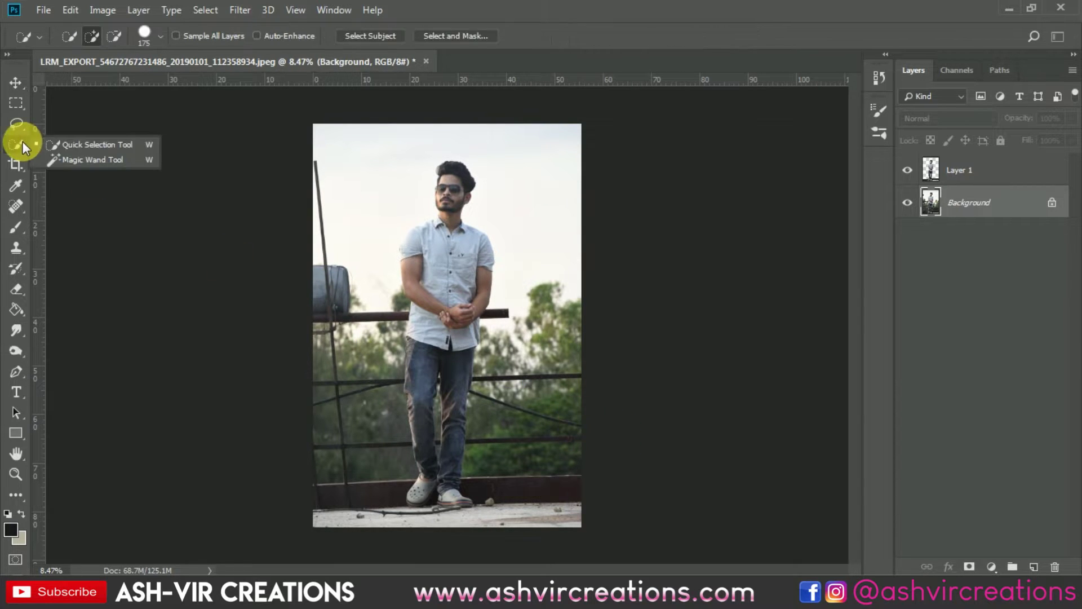
left_click(56, 141)
left_click(92, 36)
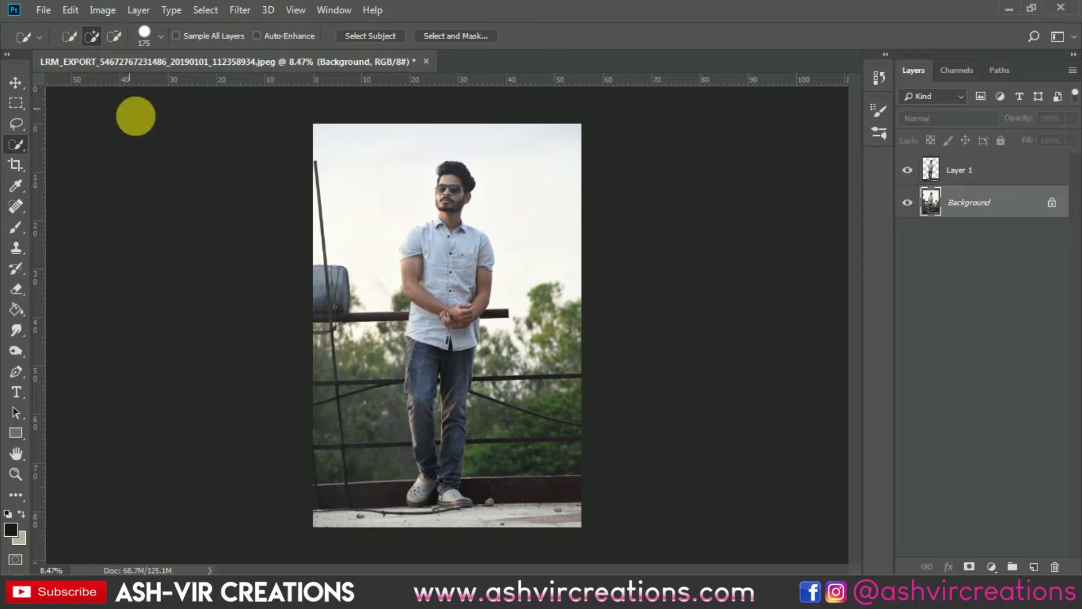
mouse_move(445, 234)
left_mouse_down()
mouse_move(435, 398)
mouse_move(446, 499)
mouse_move(416, 511)
mouse_move(476, 513)
left_mouse_up()
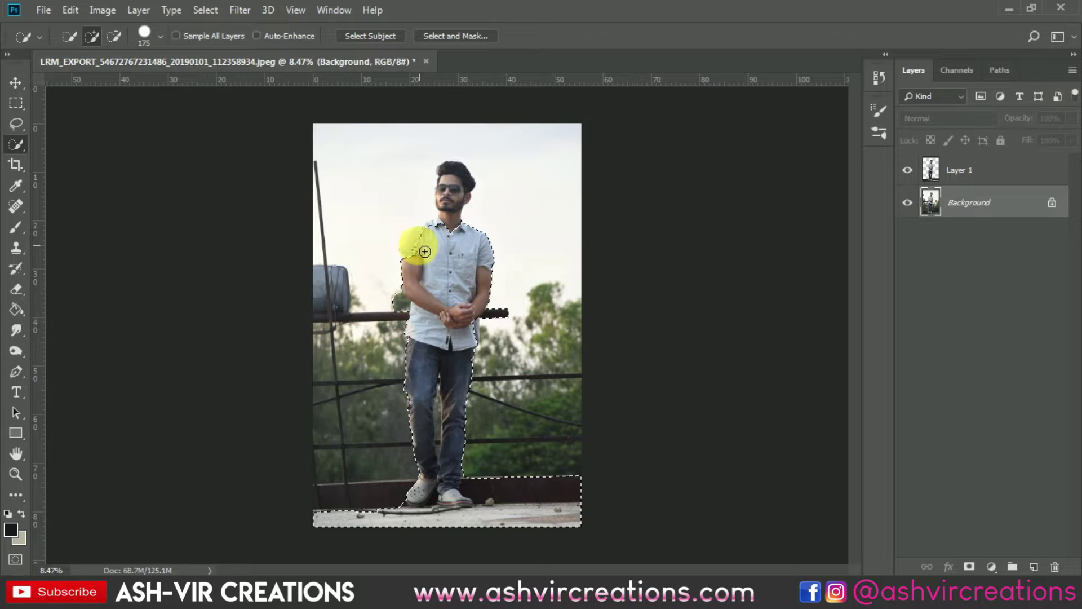
mouse_move(417, 258)
left_mouse_down()
mouse_move(442, 235)
mouse_move(447, 196)
mouse_move(456, 202)
left_mouse_up()
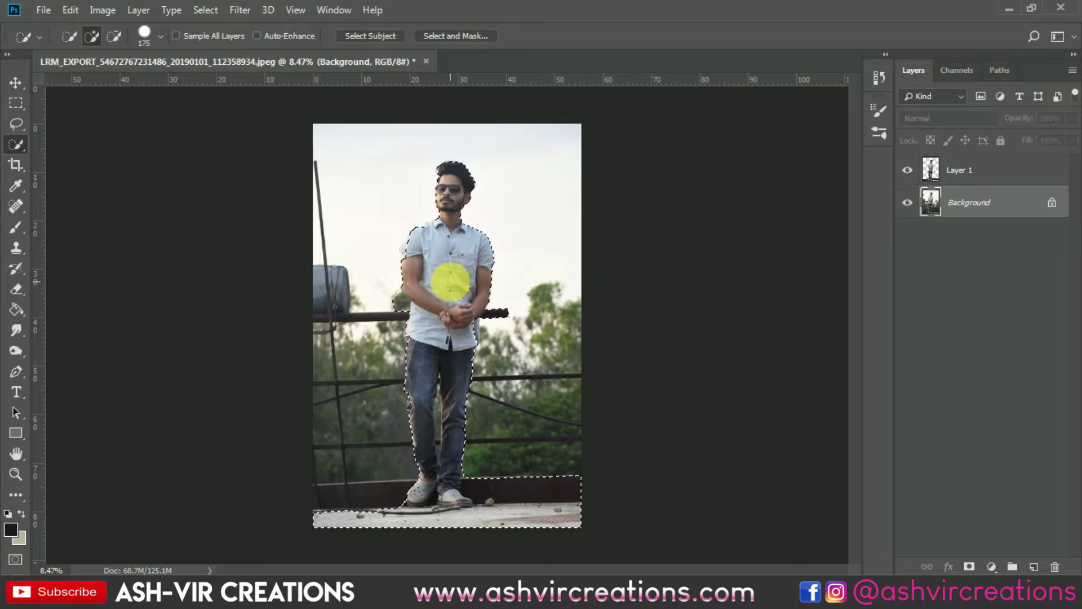
- Subtract the patch of trees beside the man's elbow from the selection
scroll(414, 279, "up", 1)
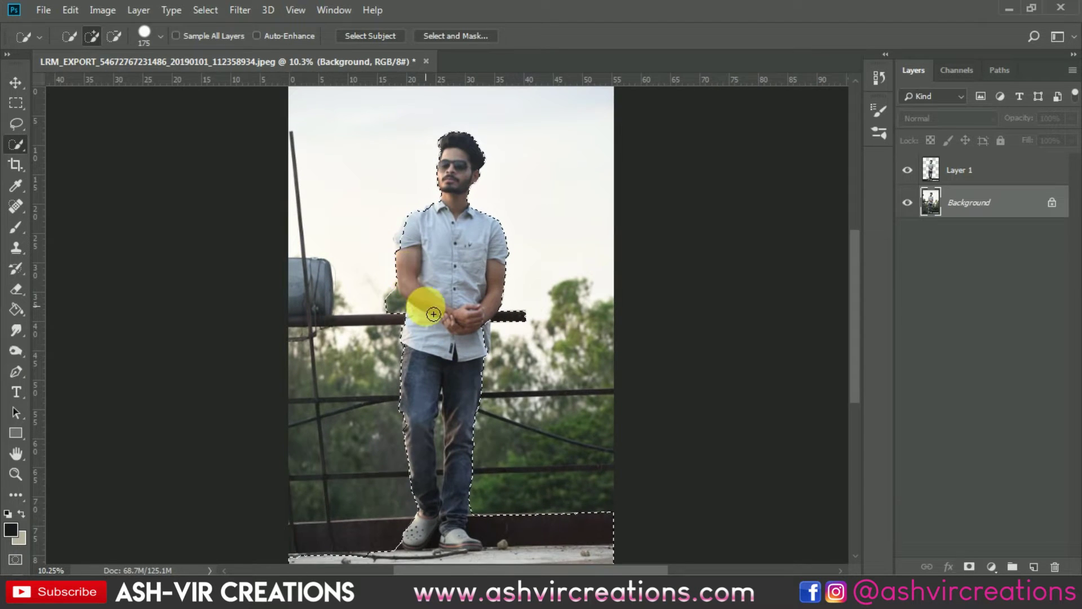
scroll(479, 357, "up", 2)
scroll(394, 366, "down", 1)
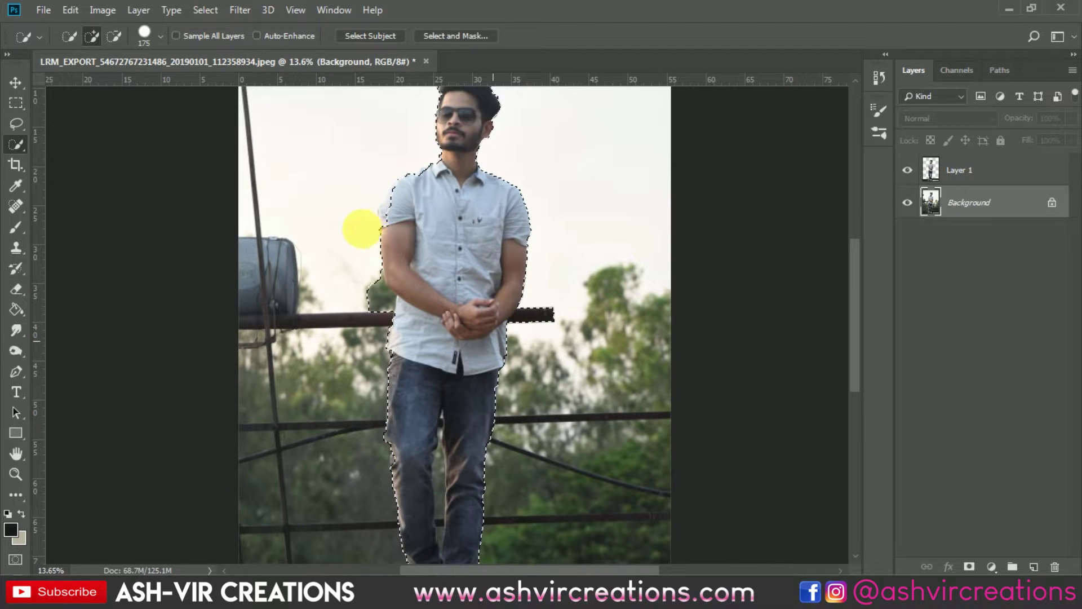
left_click(114, 37)
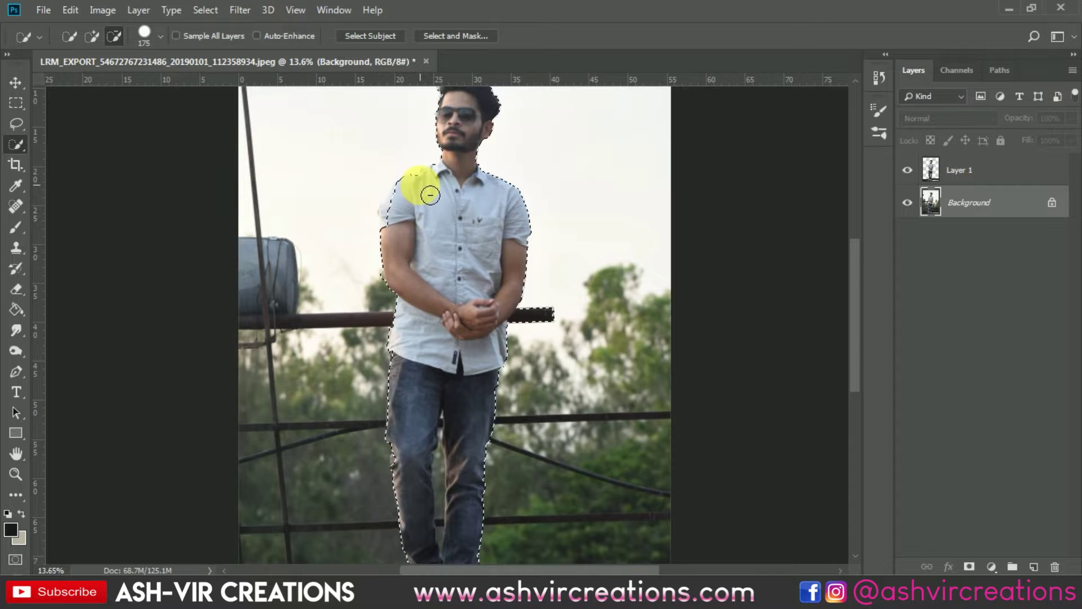
- Copy the selected area of the Background to a new layer and hide the Background layer
left_click(908, 202)
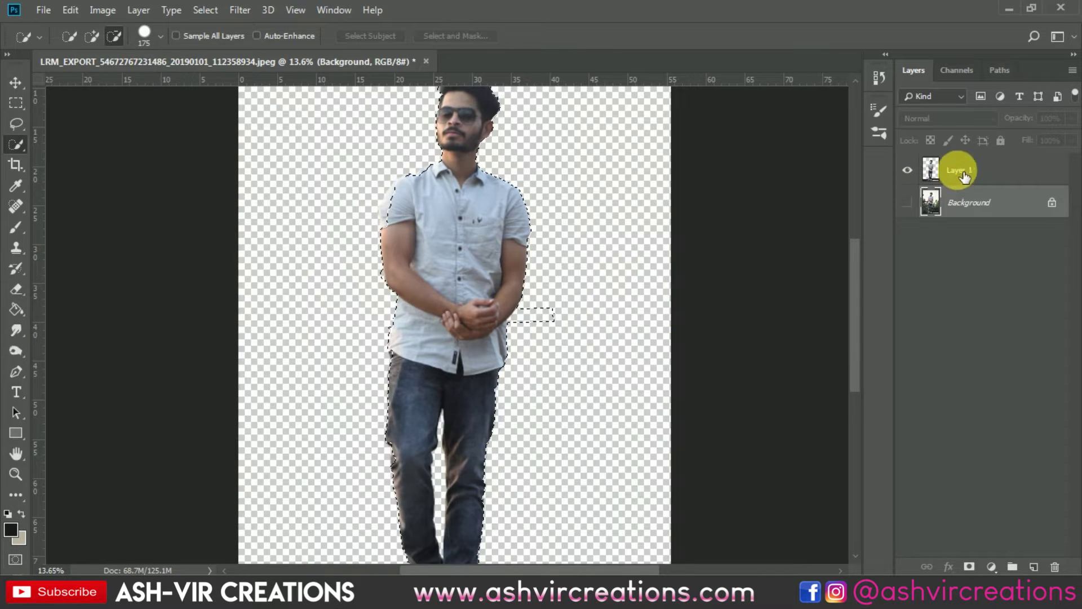
left_click(907, 202)
right_click(470, 235)
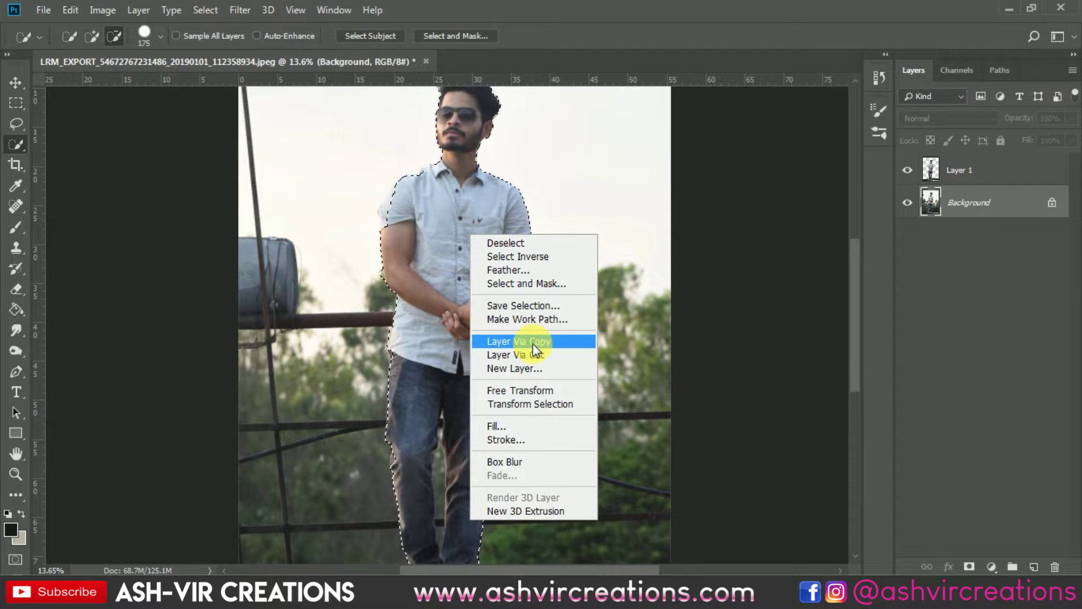
left_click(532, 341)
left_click(901, 236)
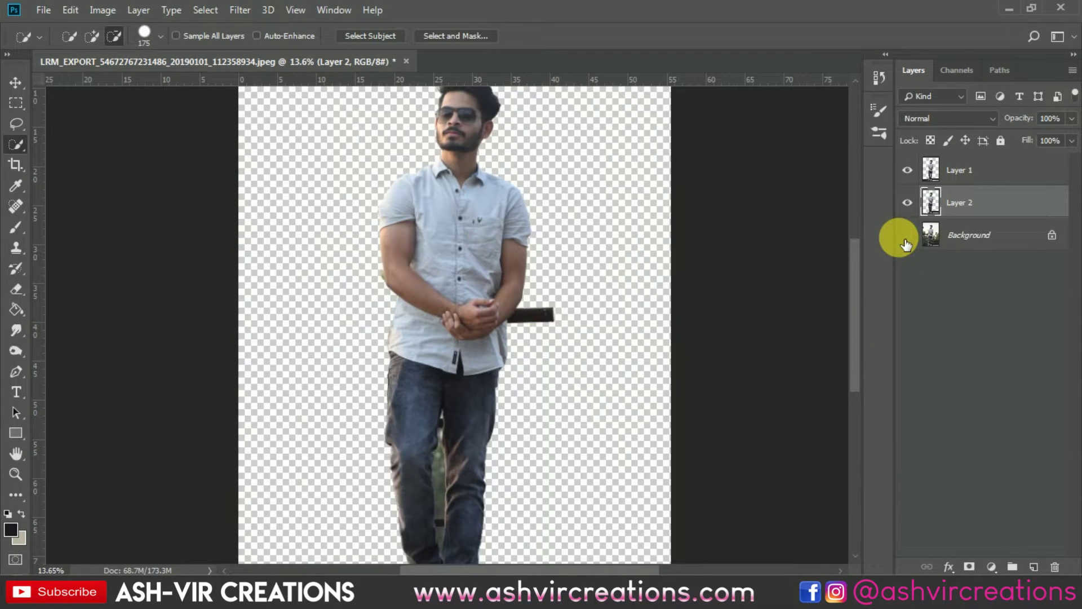
- Delete the newly copied layer and switch to the Move tool
key("Delete")
key("v")
scroll(545, 251, "down", 3)
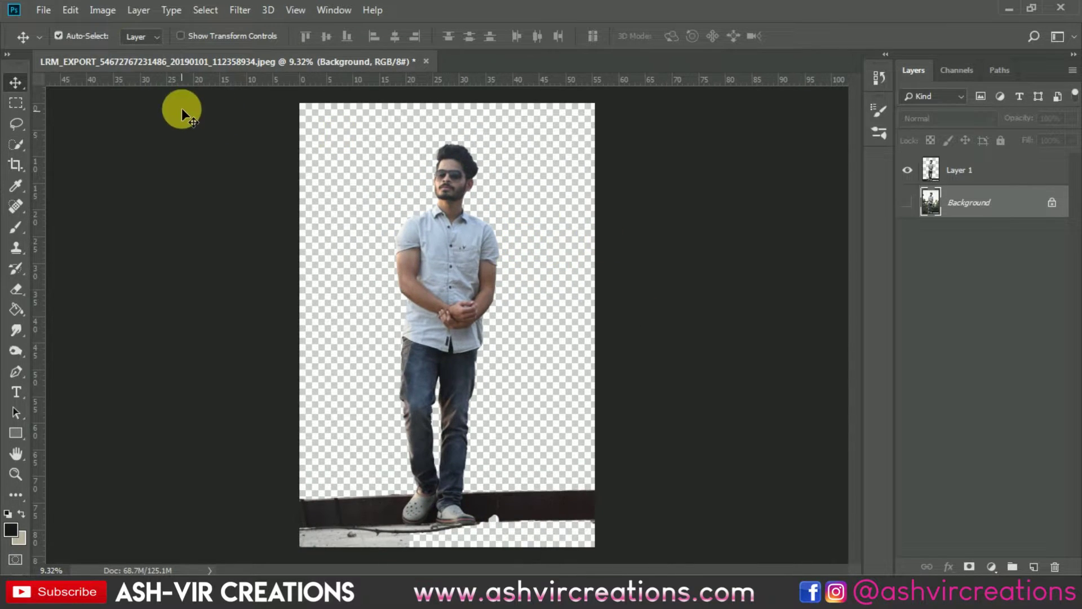
- Open the photo of a man standing in a misty mountain field from the grs folder
left_click(47, 15)
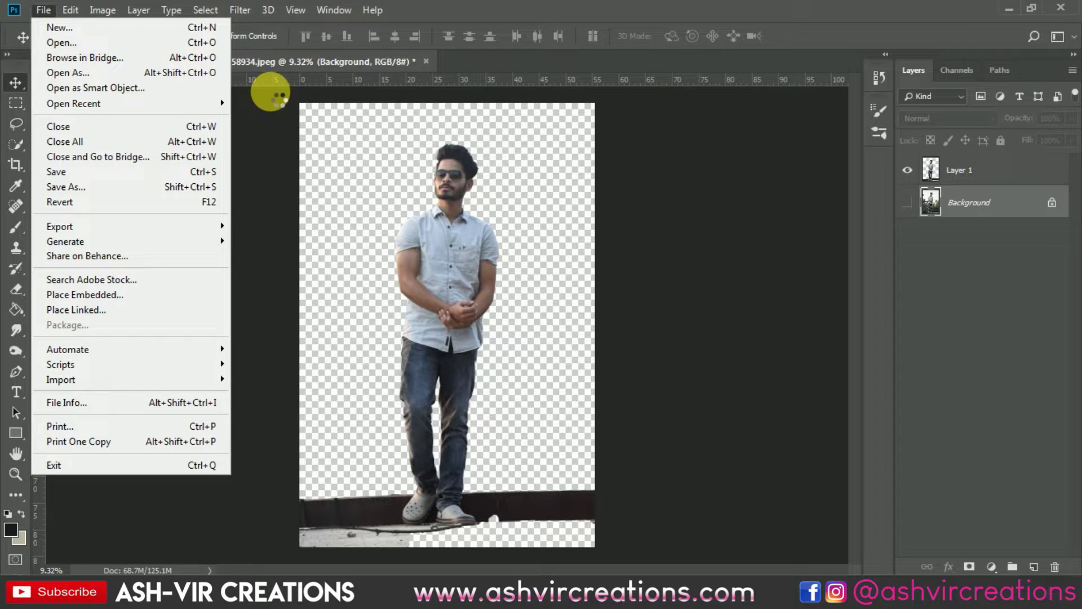
key("ctrl+o")
scroll(398, 145, "down", 5)
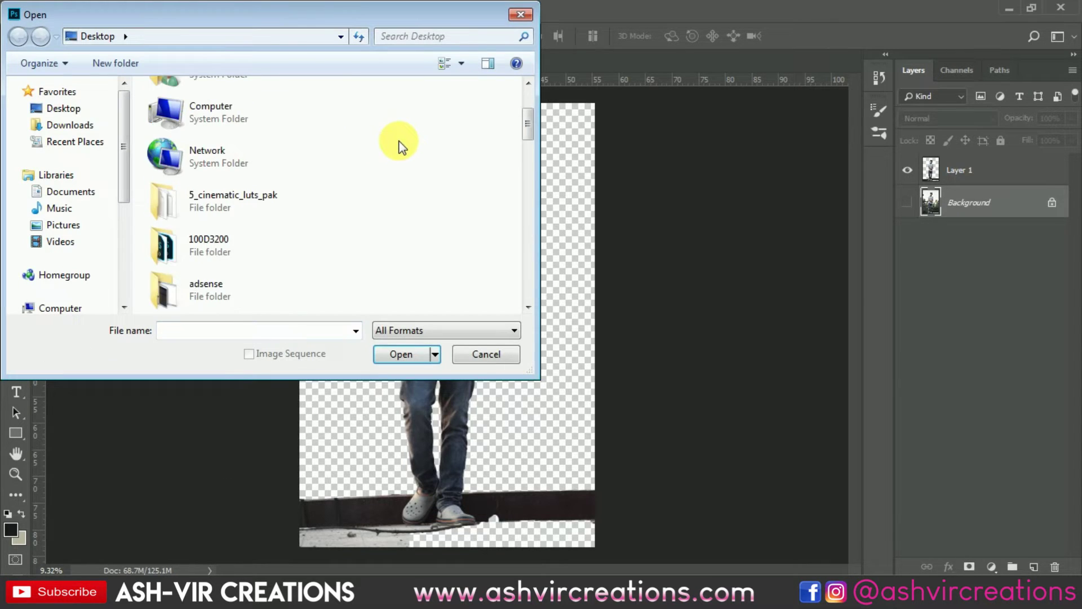
scroll(383, 145, "down", 3)
double_click(309, 148)
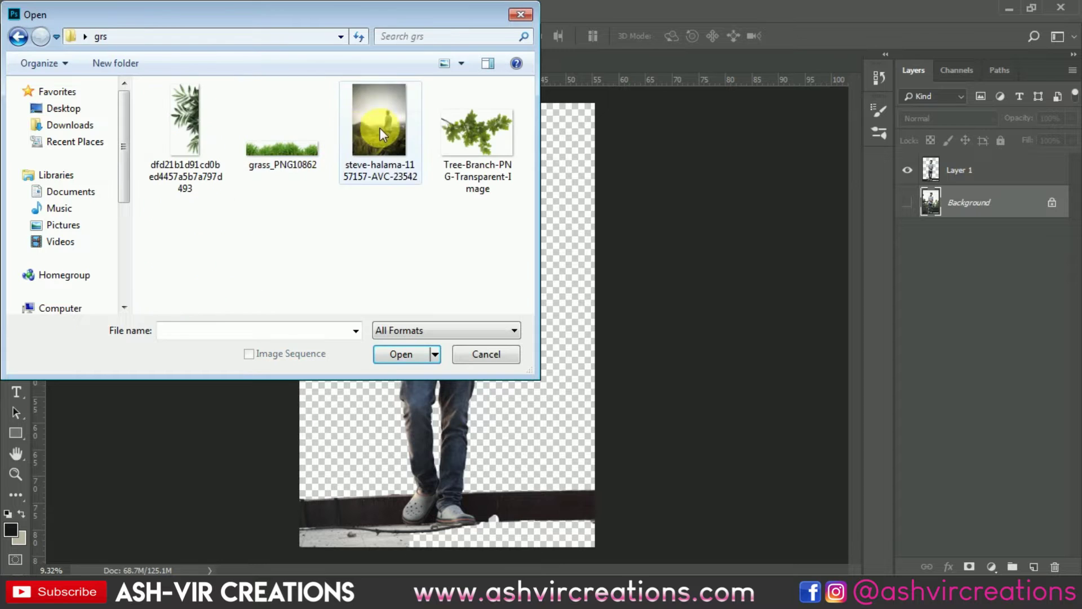
double_click(380, 127)
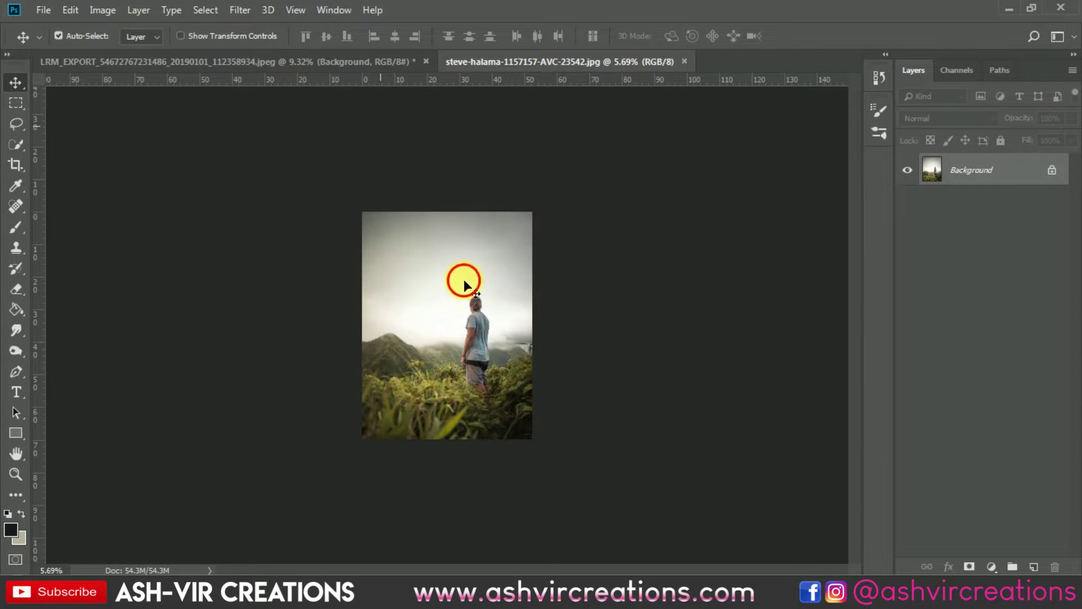
- Copy the mountain photo into the portrait document as a layer below the cut-out man and move it down so the whole picture is in view
left_click(301, 63)
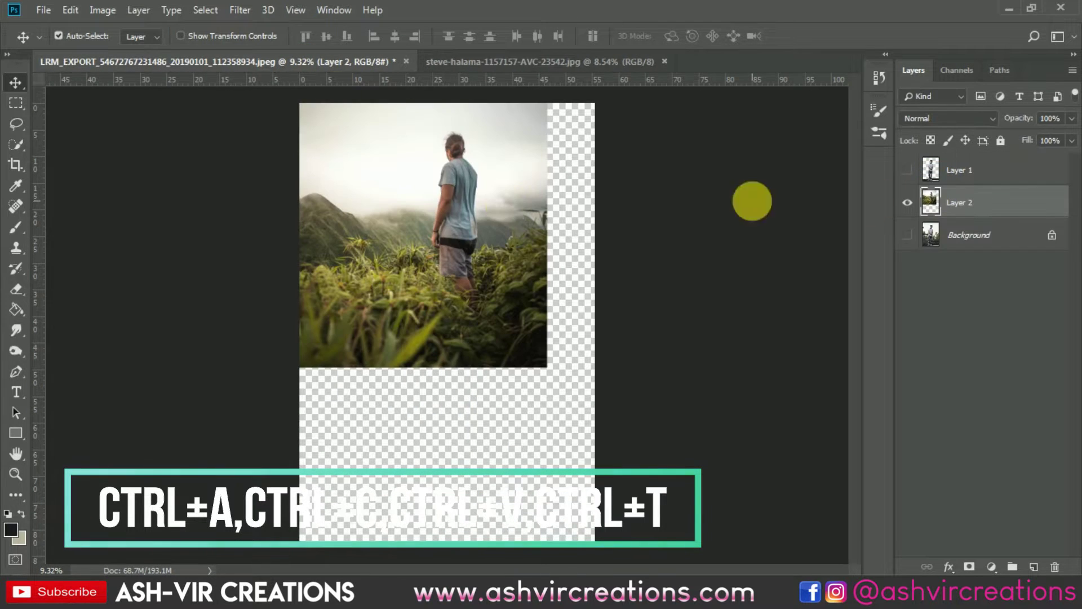
right_click(449, 262)
left_click(454, 266)
left_click_drag(451, 226, 485, 346)
- Lasso the man standing in the mountain photo, remove him with Fill, and deselect
left_click(15, 142)
left_click(15, 123)
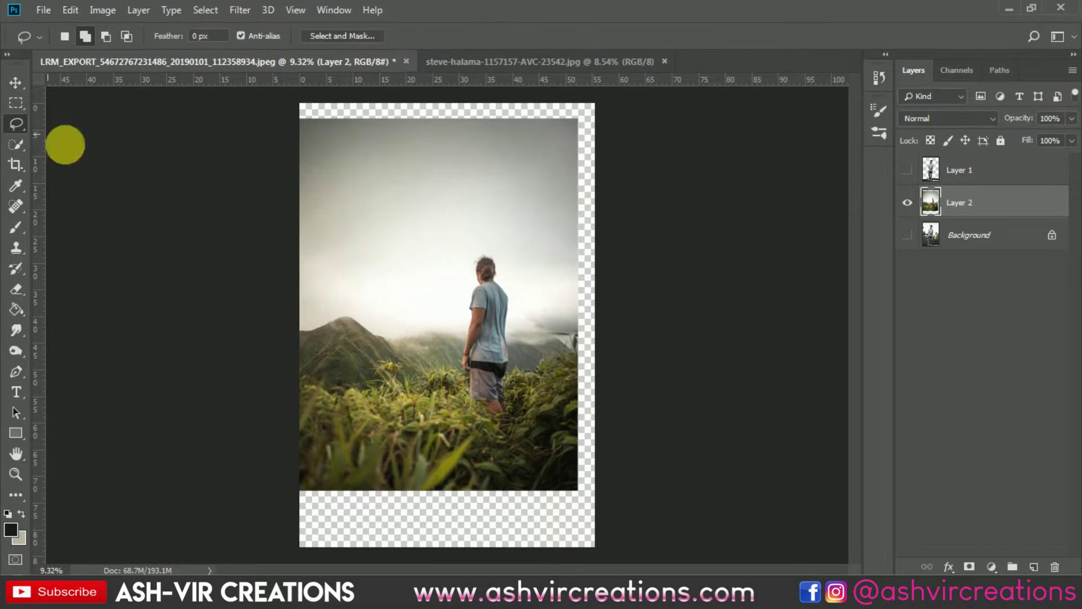
mouse_move(449, 374)
left_mouse_down()
mouse_move(463, 274)
mouse_move(510, 271)
left_mouse_up()
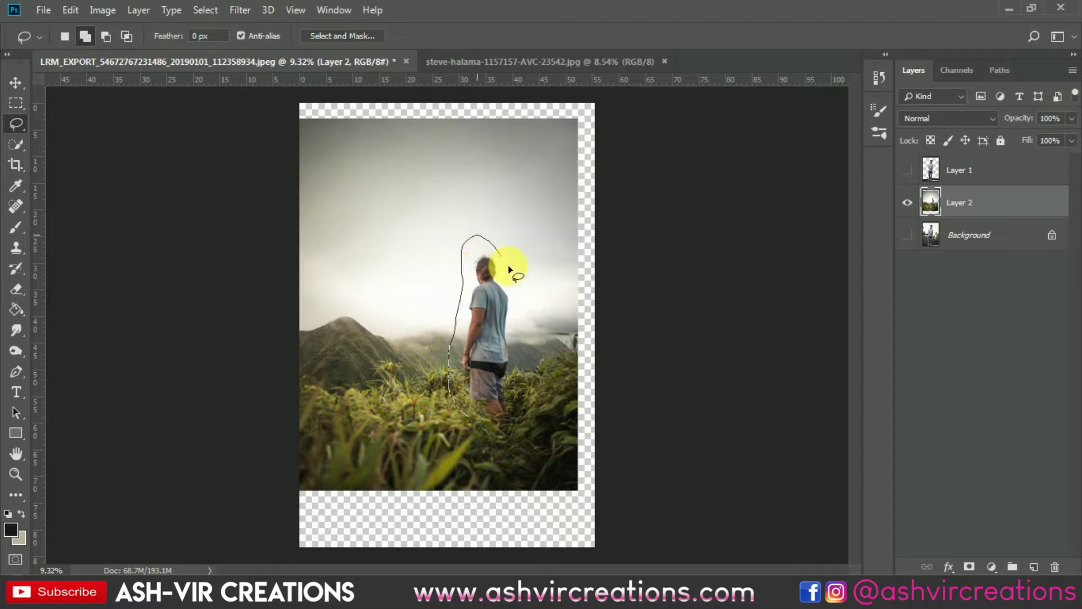
right_click(501, 303)
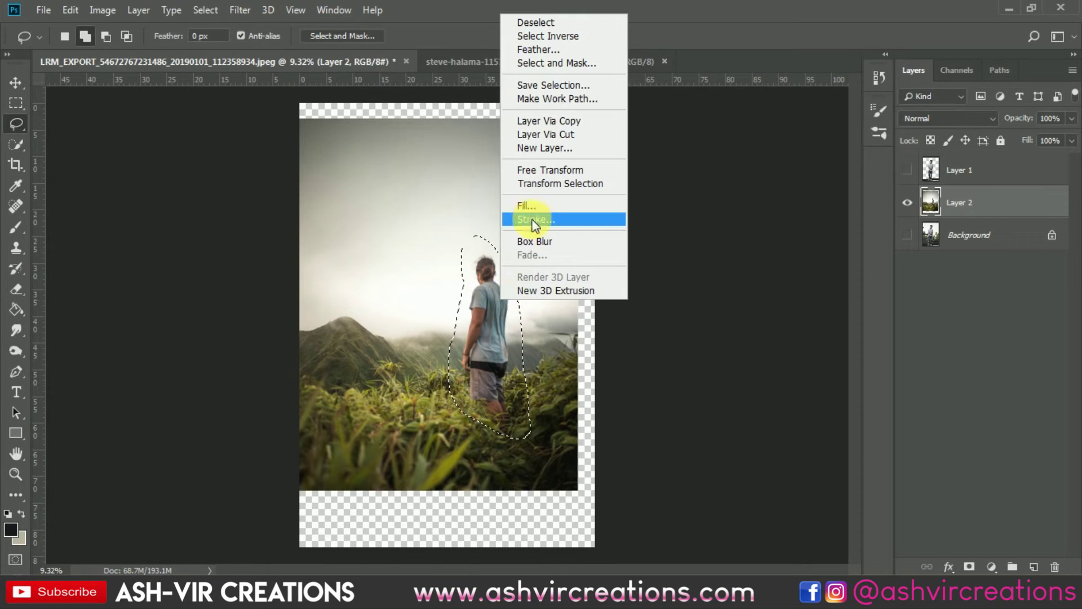
left_click(536, 214)
left_click(641, 139)
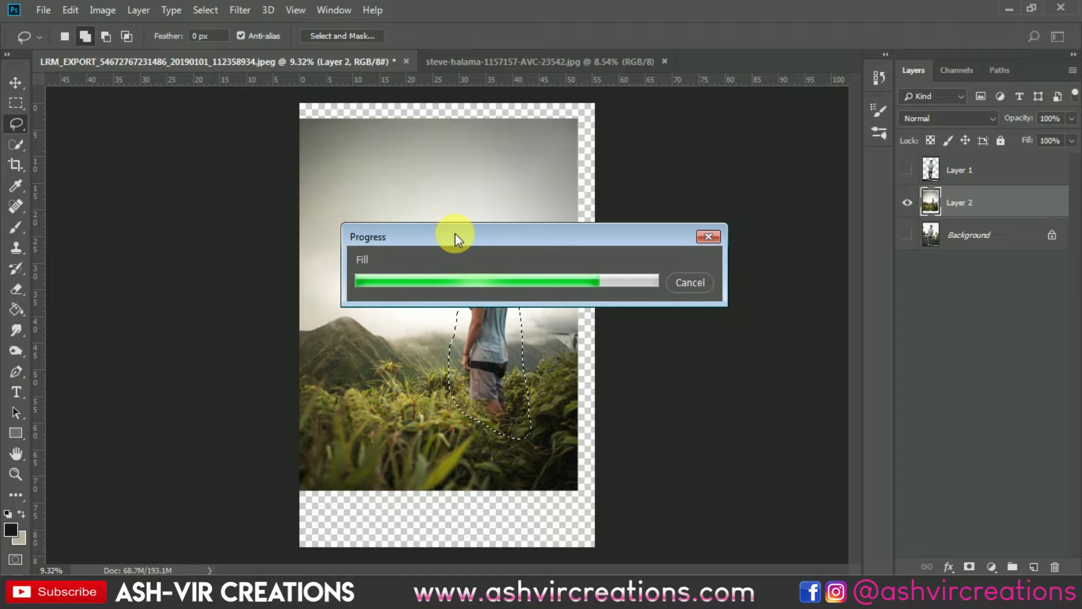
key("ctrl+d")
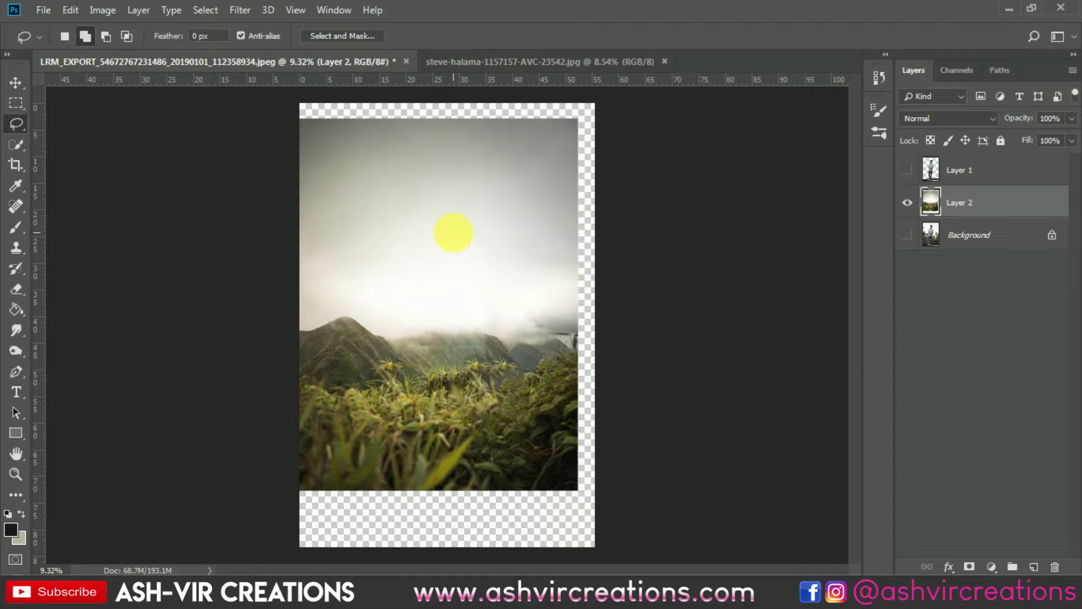
key("v")
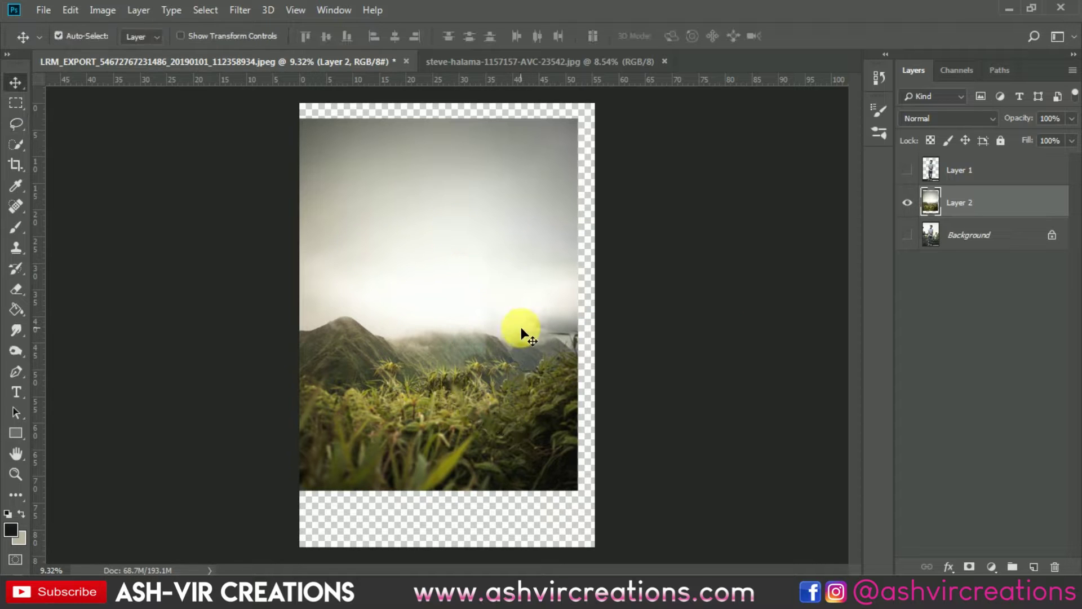
- Move the mountain layer down against the canvas's right edge and show the cut-out man layer
right_click(499, 289)
left_click(497, 291)
left_click_drag(501, 249, 513, 271)
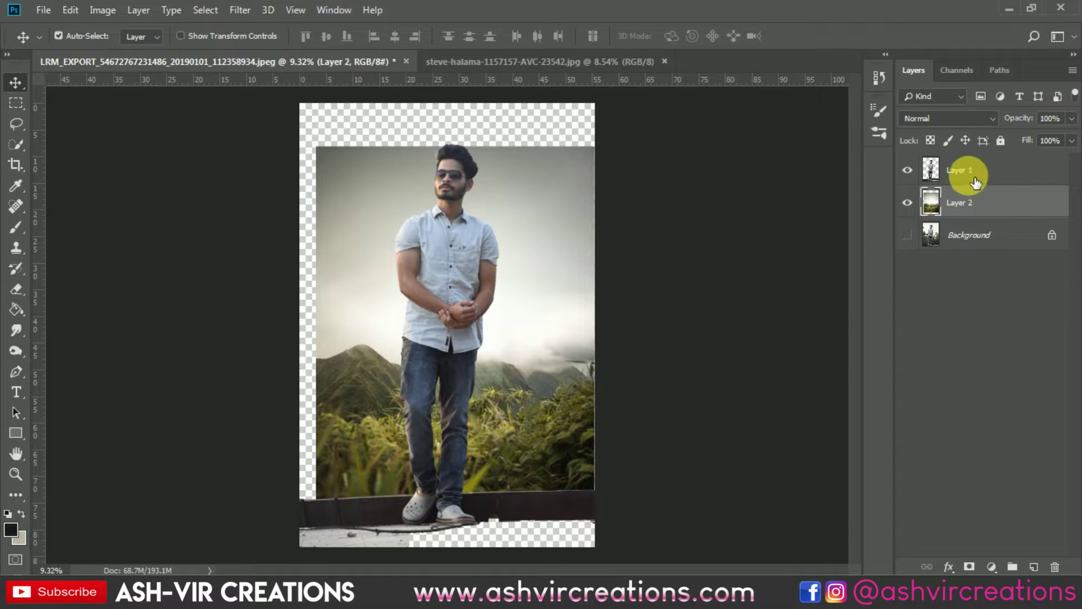
- Scale the mountain layer to about 106% width and 107% height so it fills the canvas behind the man above the ledge
key("ctrl+t")
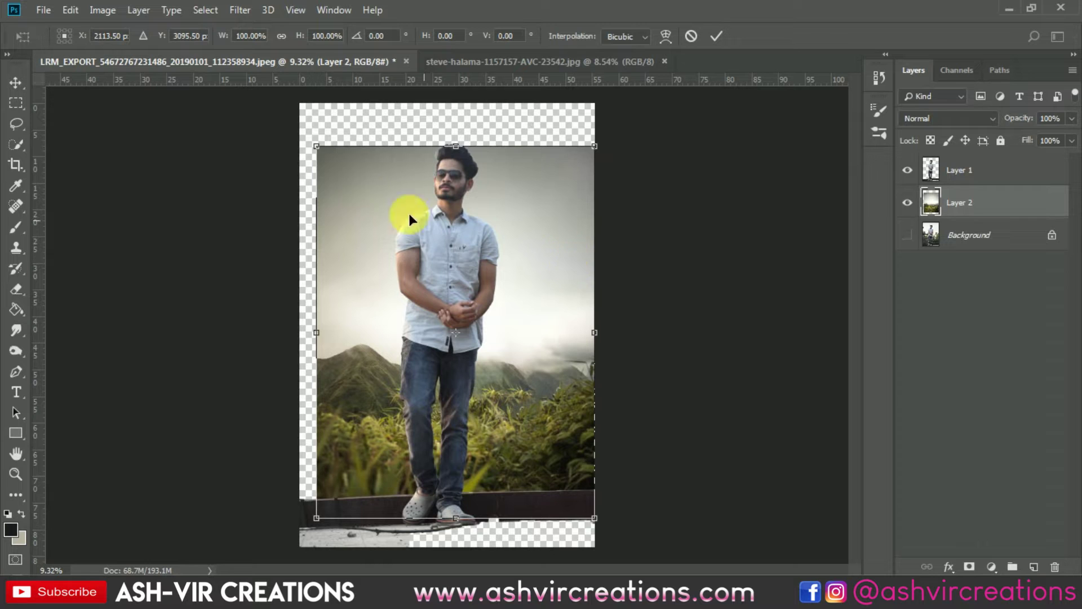
left_click_drag(326, 151, 286, 116)
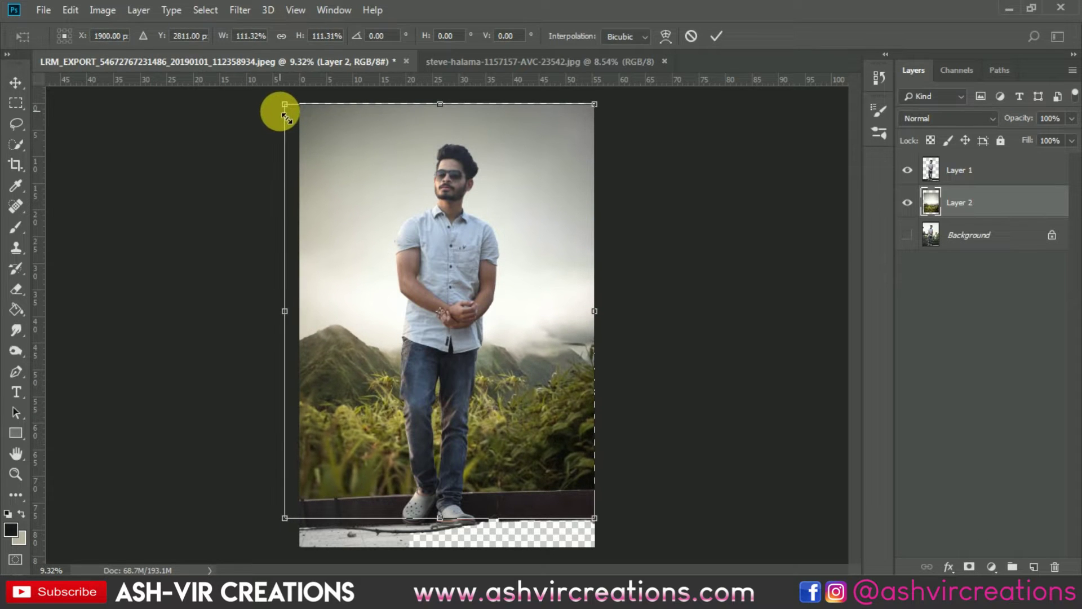
left_click_drag(483, 265, 485, 249)
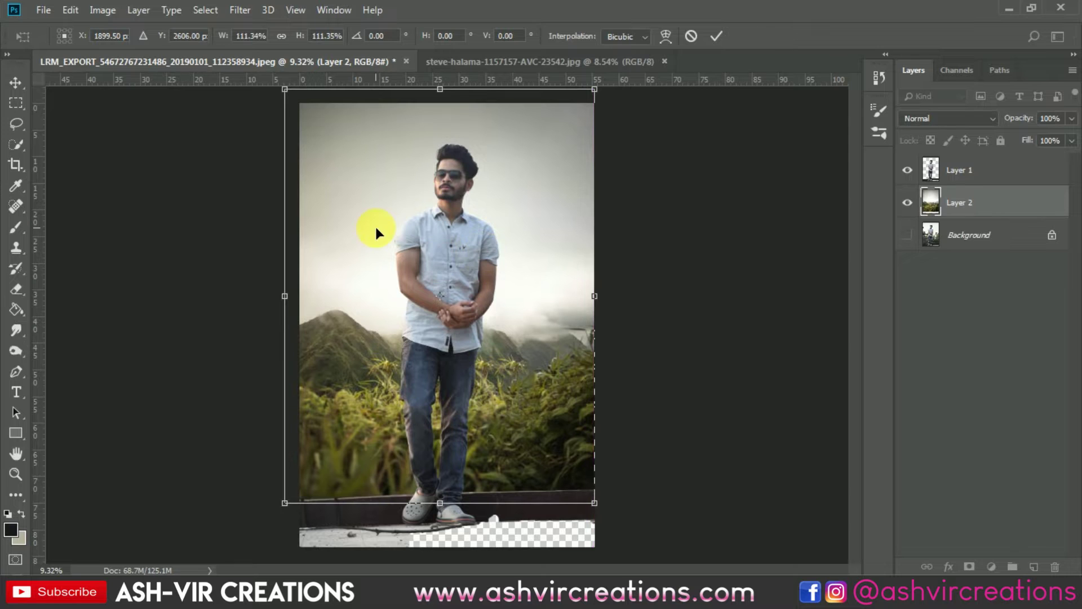
key("ctrl+minus")
mouse_move(300, 111)
left_mouse_down()
mouse_move(312, 109)
mouse_move(302, 111)
mouse_move(314, 124)
left_mouse_up()
double_click(449, 193)
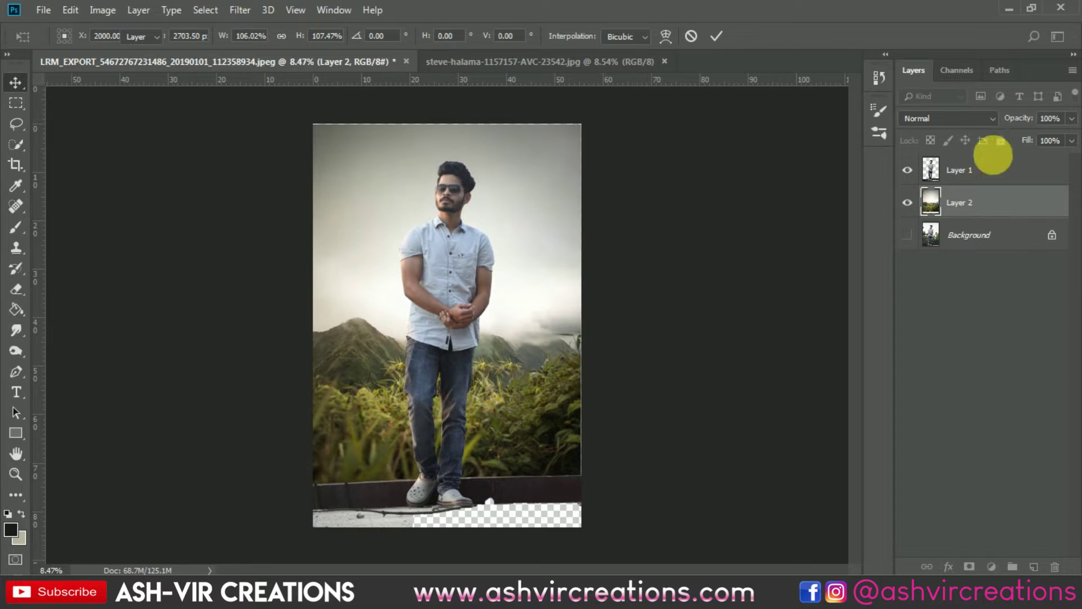
- Show the Background layer and duplicate it
left_click(907, 235)
right_click(951, 228)
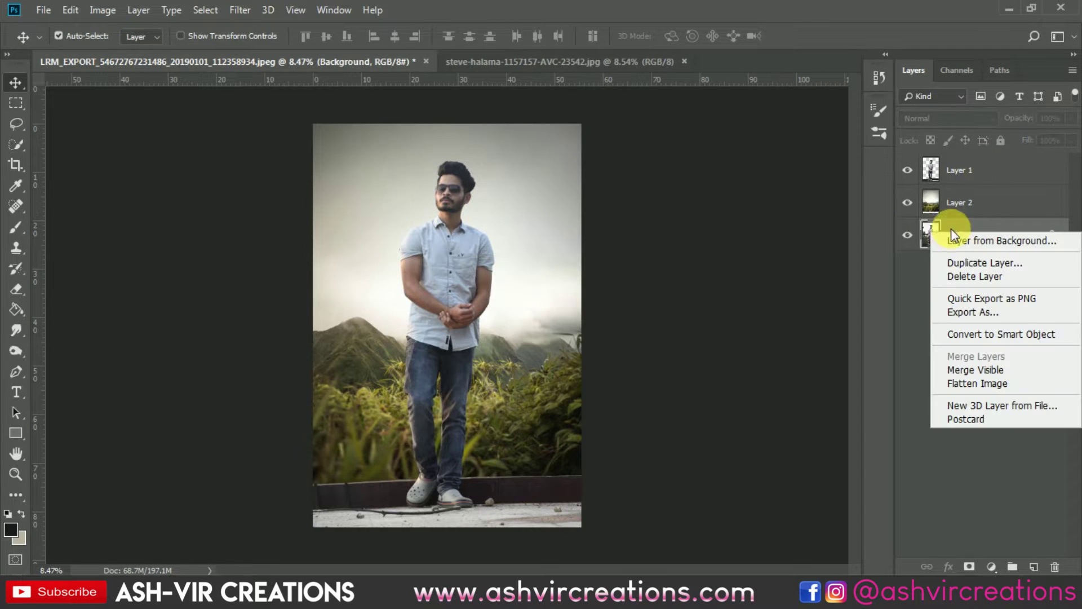
left_click(1002, 266)
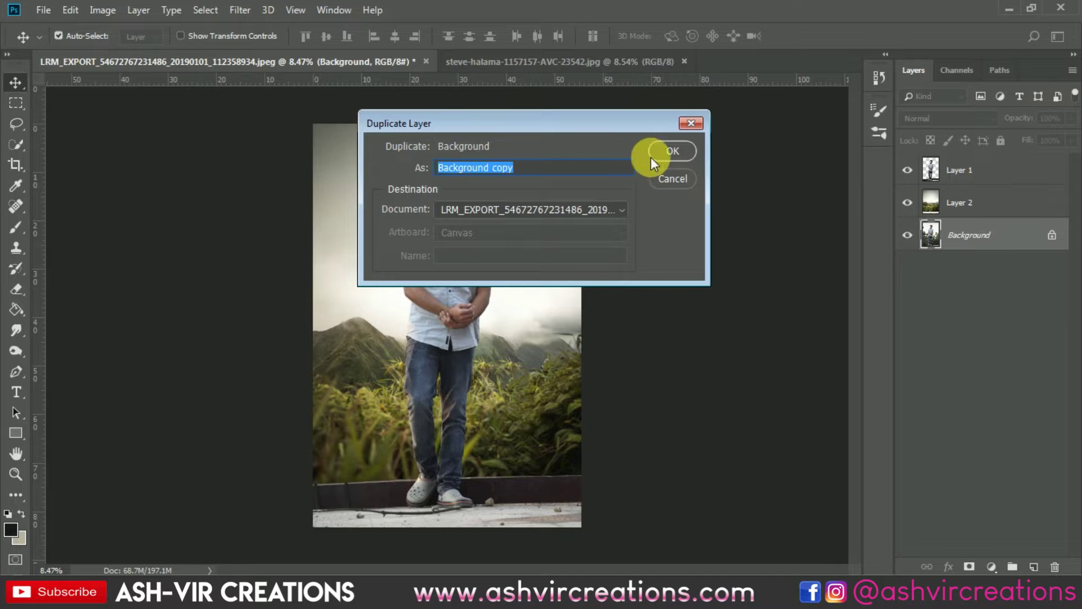
left_click(665, 153)
key("ctrl+0")
- Apply a Box Blur with a 30-pixel radius to the mountain layer
right_click(552, 389)
left_click(561, 390)
key("ctrl+0")
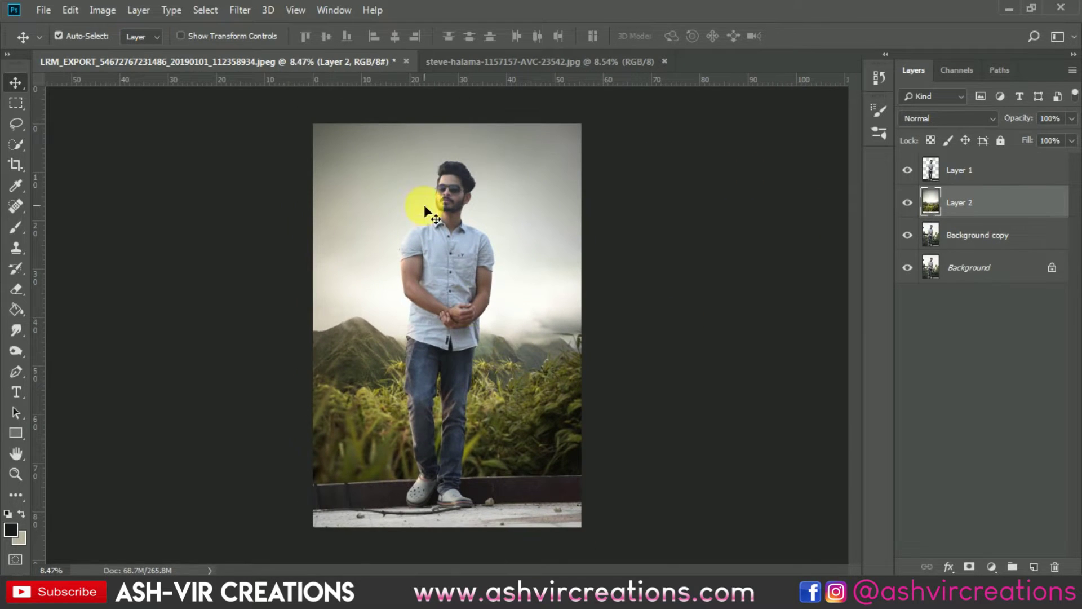
left_click(240, 10)
mouse_move(259, 189)
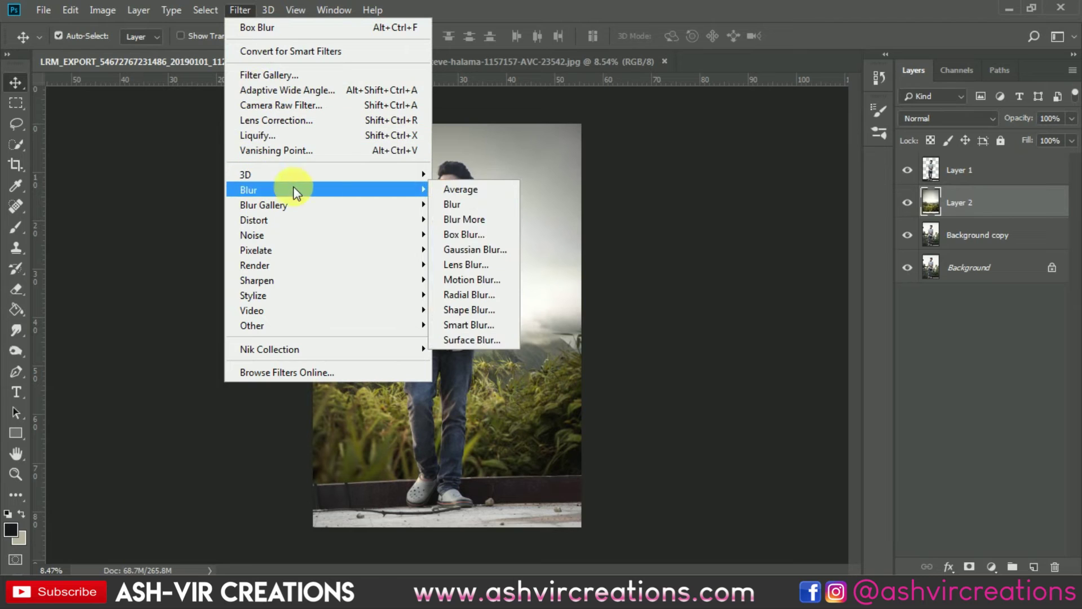
left_click(458, 235)
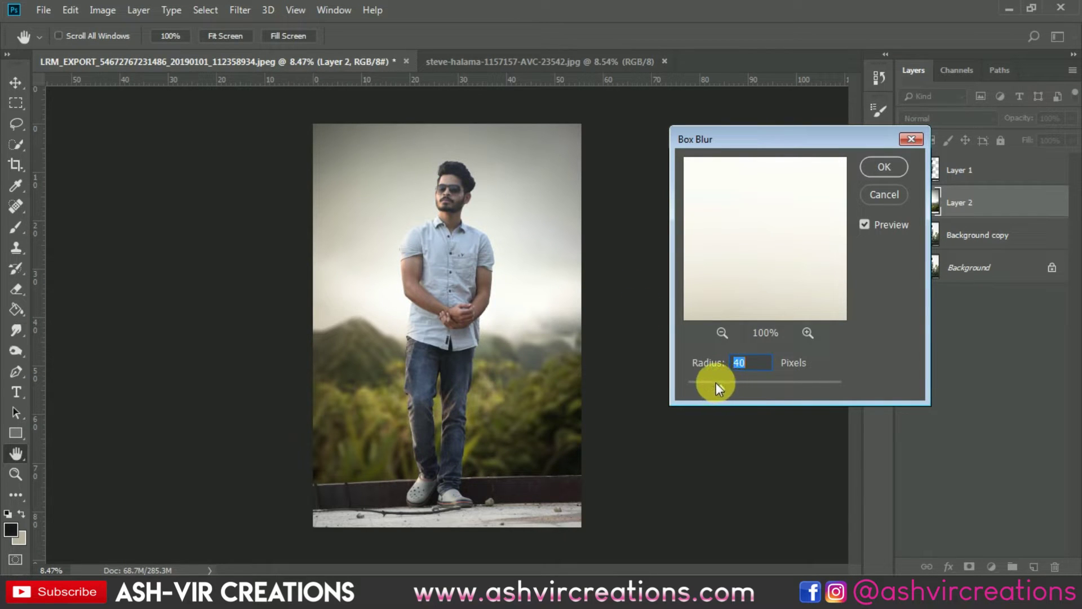
left_click_drag(717, 395, 714, 396)
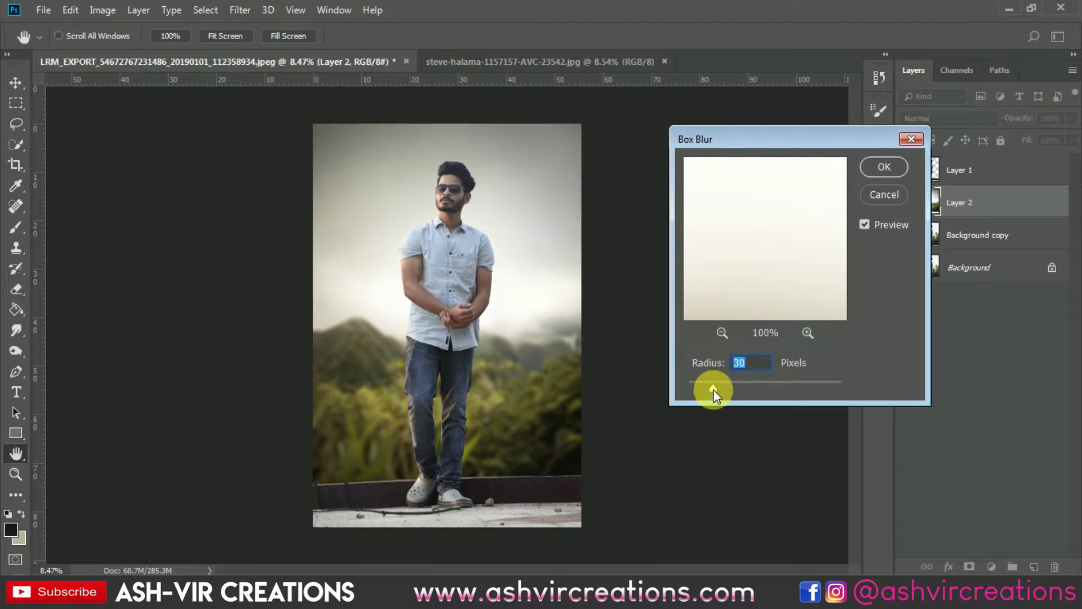
left_click(883, 167)
scroll(506, 292, "up", 3)
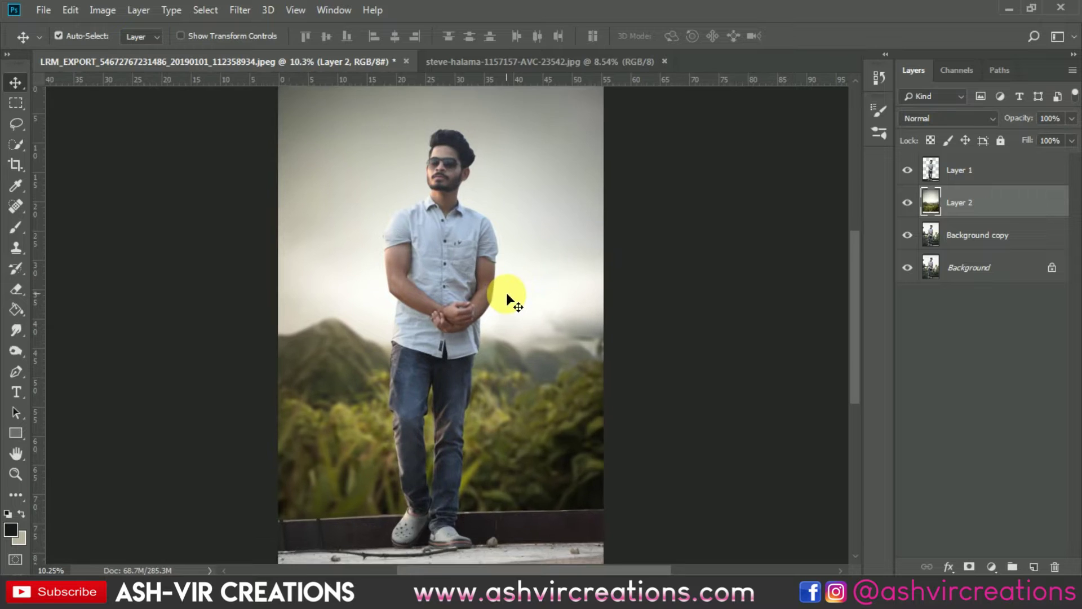
scroll(506, 293, "down", 1)
scroll(506, 292, "down", 2)
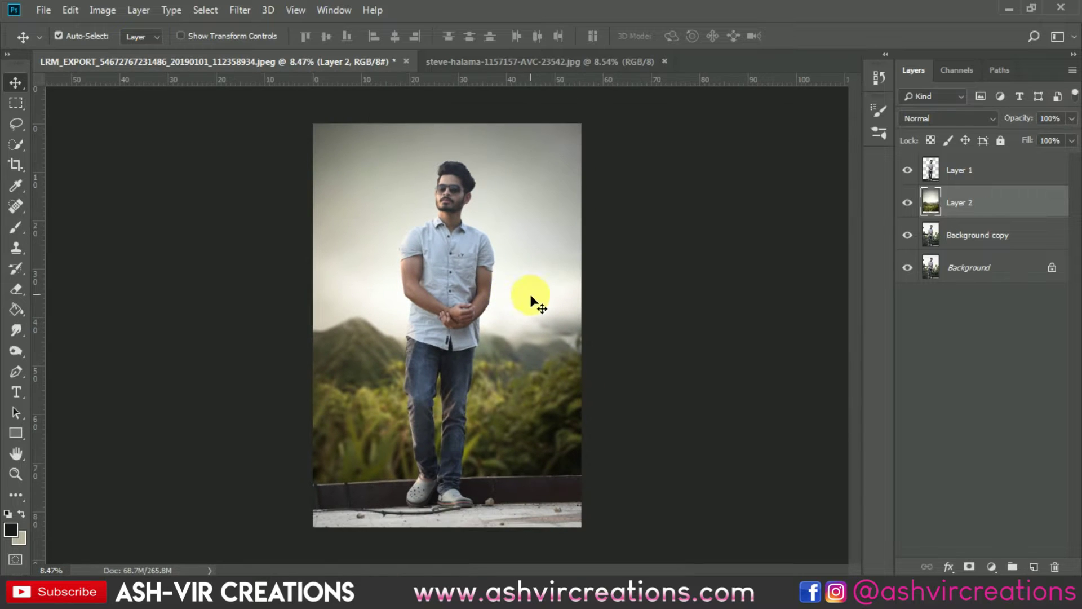
- Open the leaf image dfd21b1d91cd0bed4457a5b7a797d493.png and bring it into the portrait document as a new layer
left_click(44, 11)
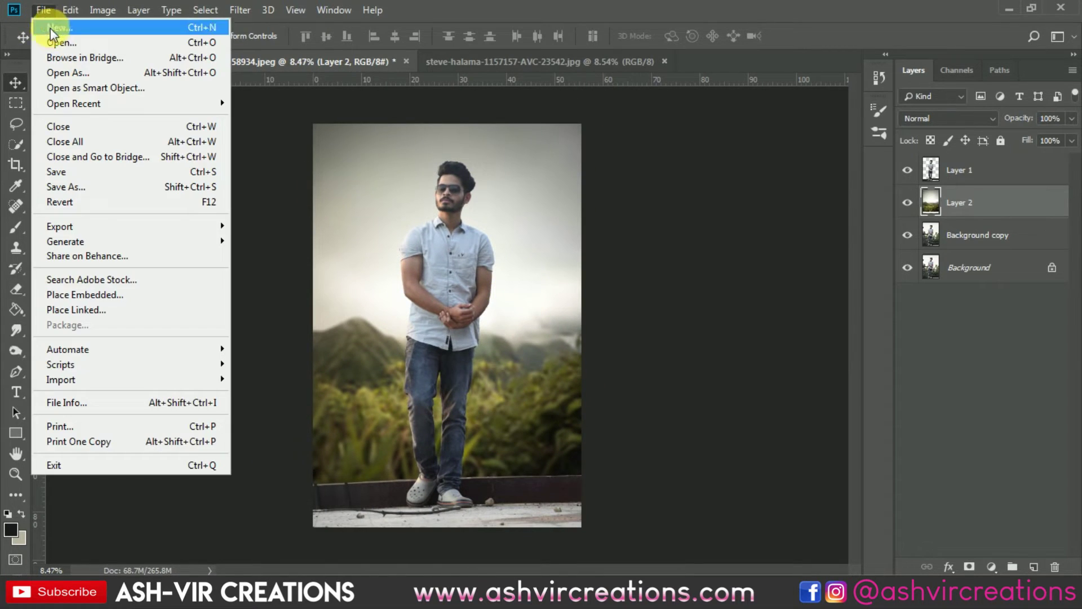
left_click(52, 37)
double_click(186, 127)
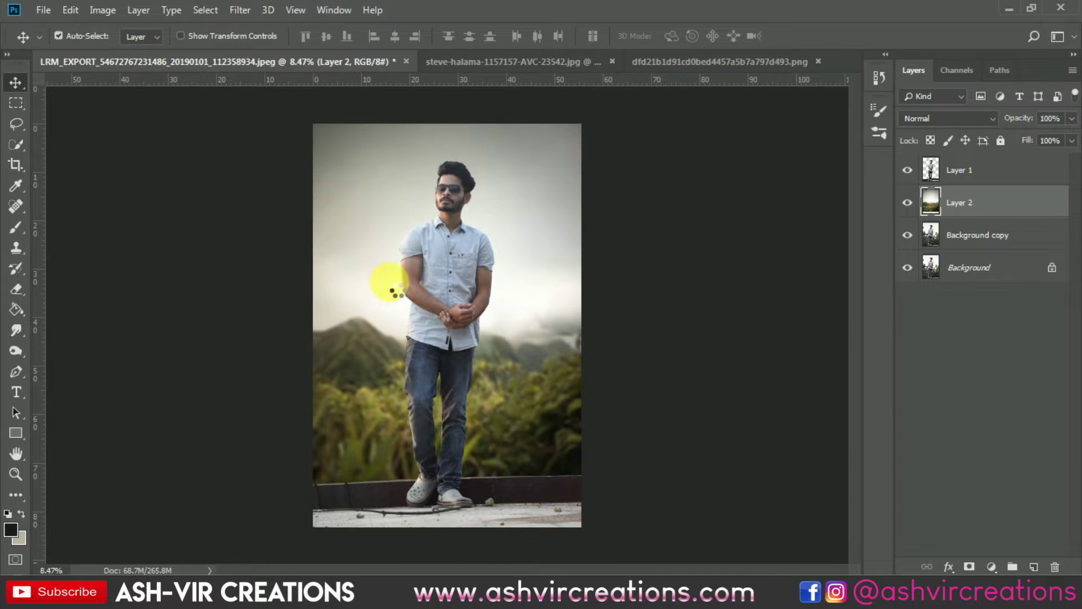
left_click_drag(475, 241, 302, 176)
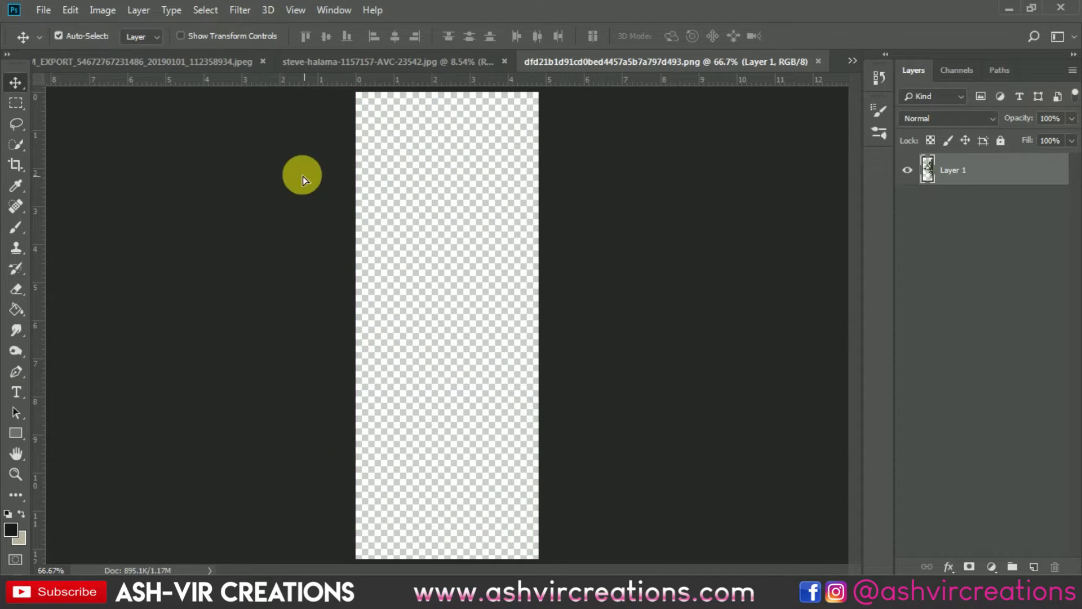
left_click_drag(233, 70, 403, 174)
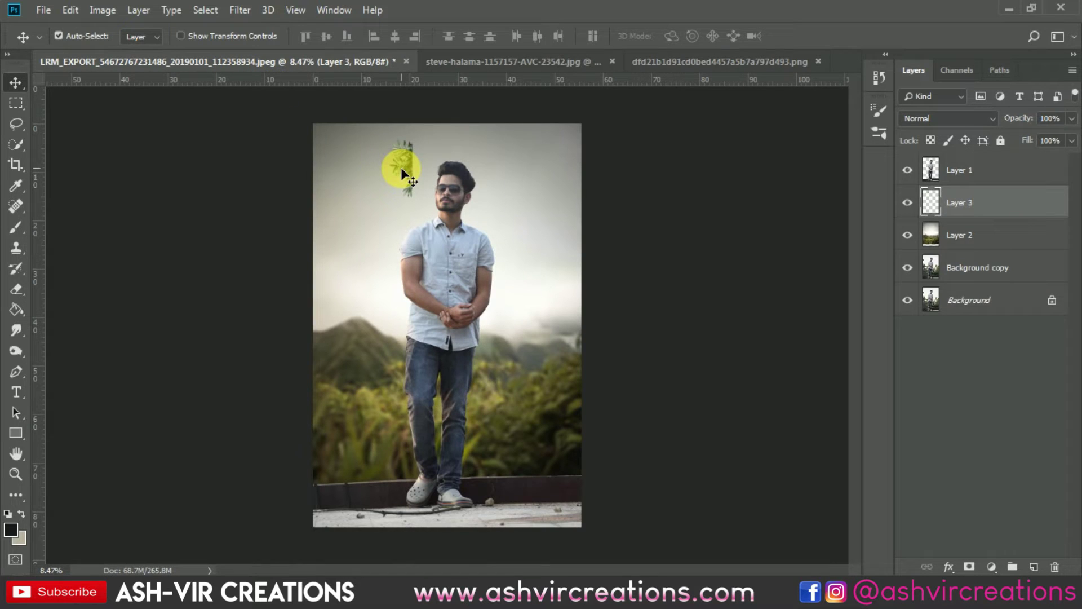
- Enlarge the leaf layer to about 360% beside the man and stack it above the cut-out man layer
key("ctrl+t")
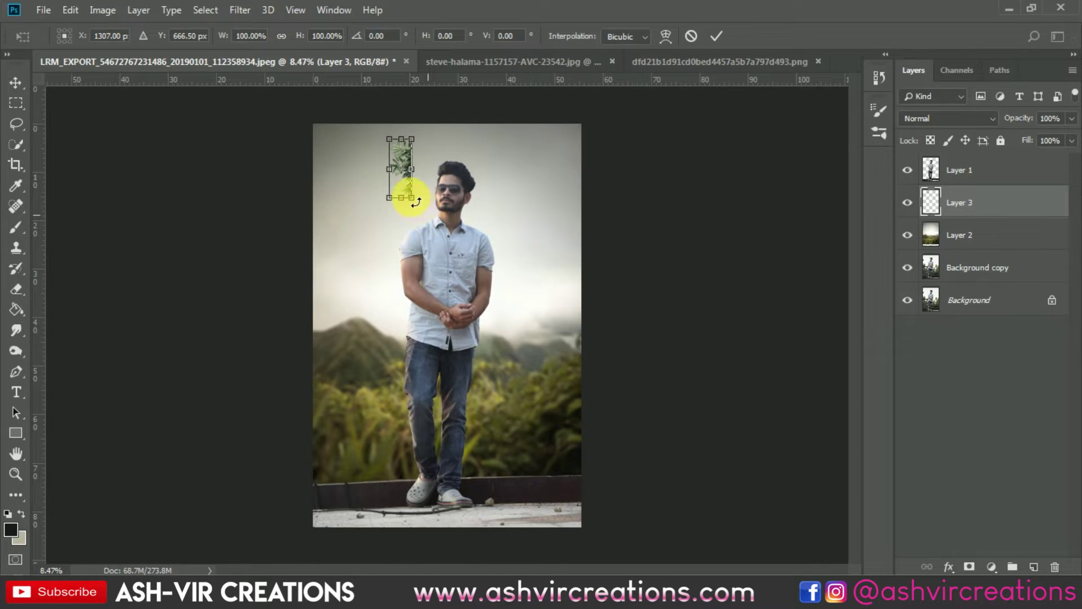
left_click_drag(420, 202, 483, 254)
left_click_drag(422, 145, 524, 249)
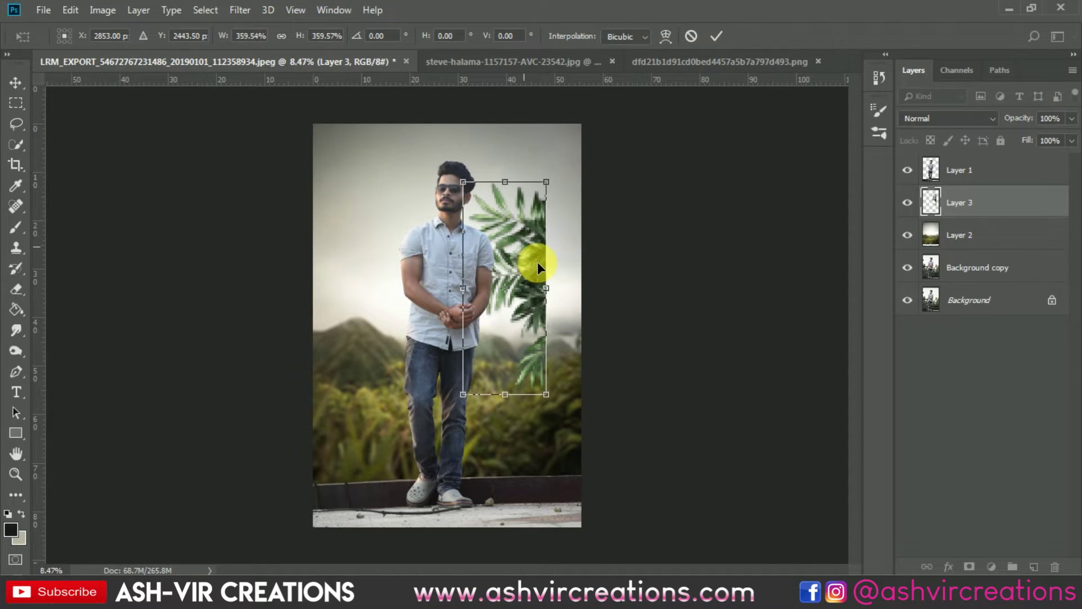
key("Return")
left_click_drag(955, 189, 970, 172)
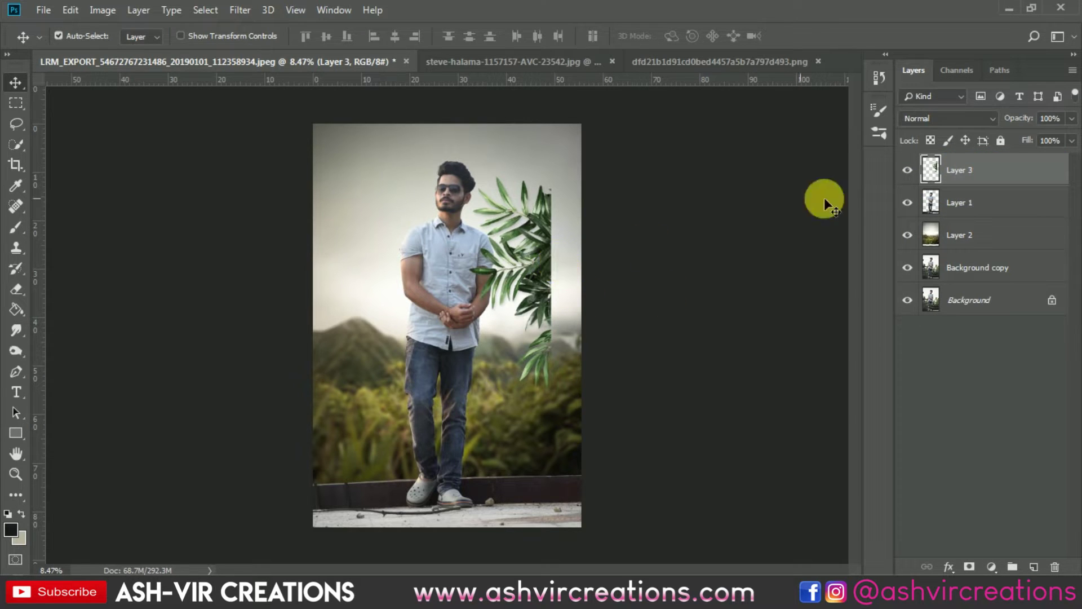
- Rotate the leaf layer 90° clockwise and place it over the man's feet along the canvas's bottom edge
key("ctrl+t")
right_click(509, 211)
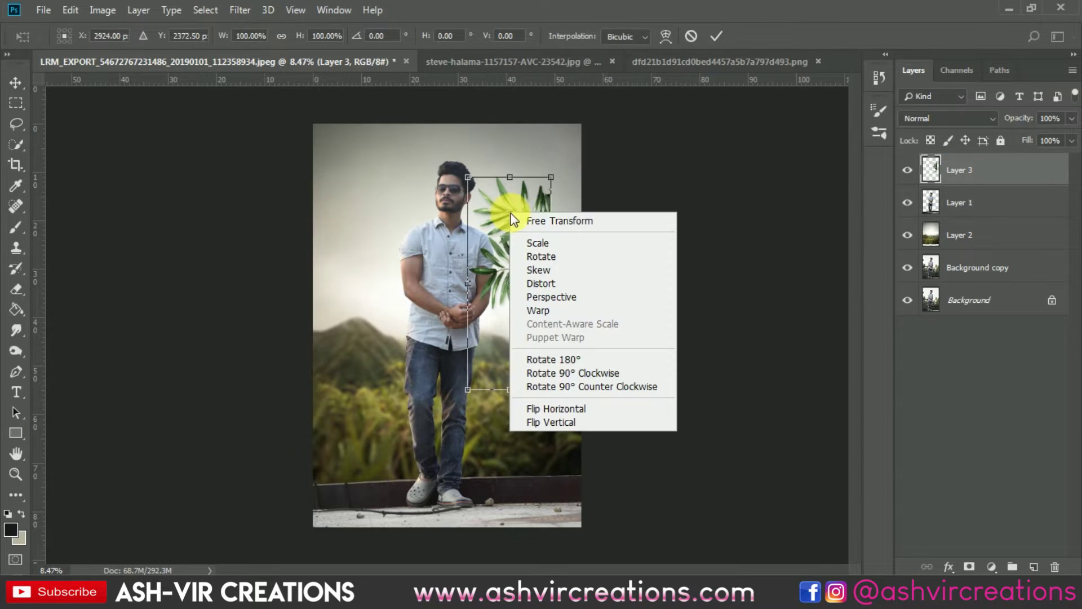
left_click(592, 372)
left_click_drag(496, 302, 473, 457)
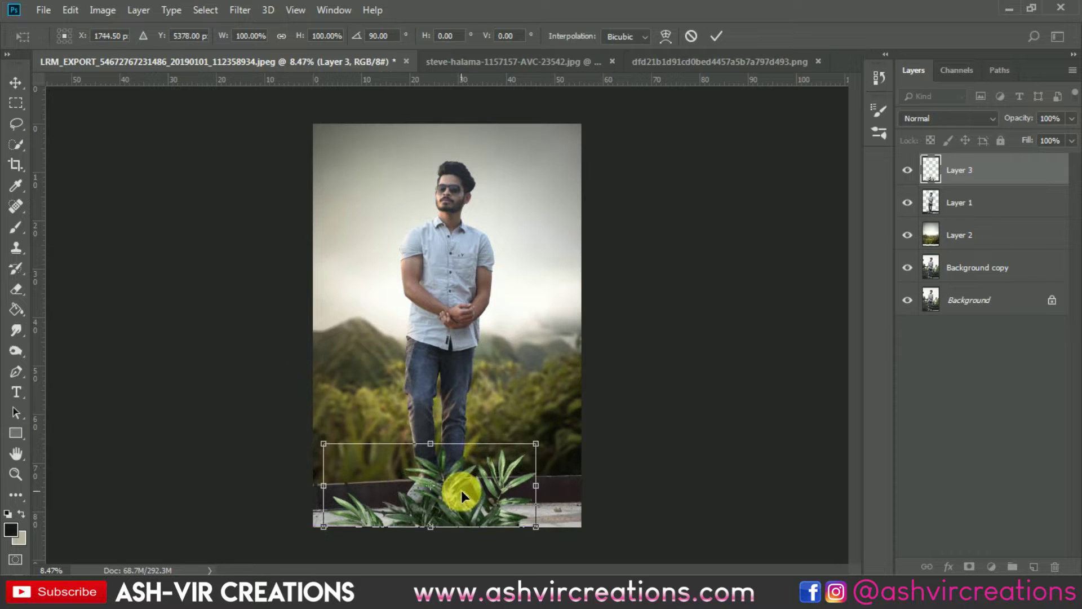
key("Return")
- Duplicate the leaf layer and stack the copy directly below the cut-out man layer
right_click(1058, 168)
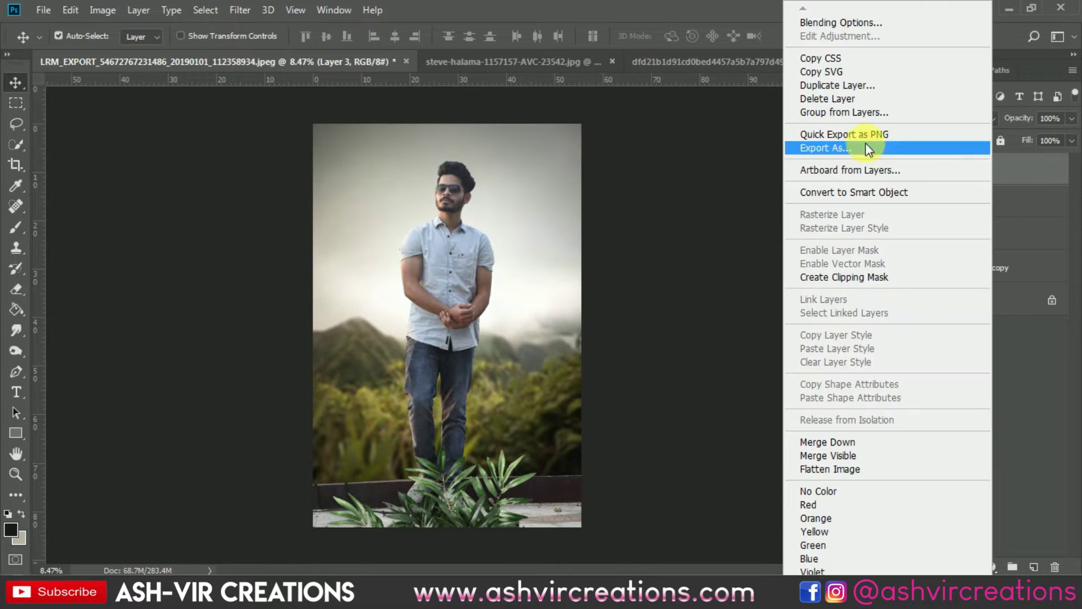
left_click(849, 89)
left_click(676, 152)
left_click_drag(990, 165, 994, 259)
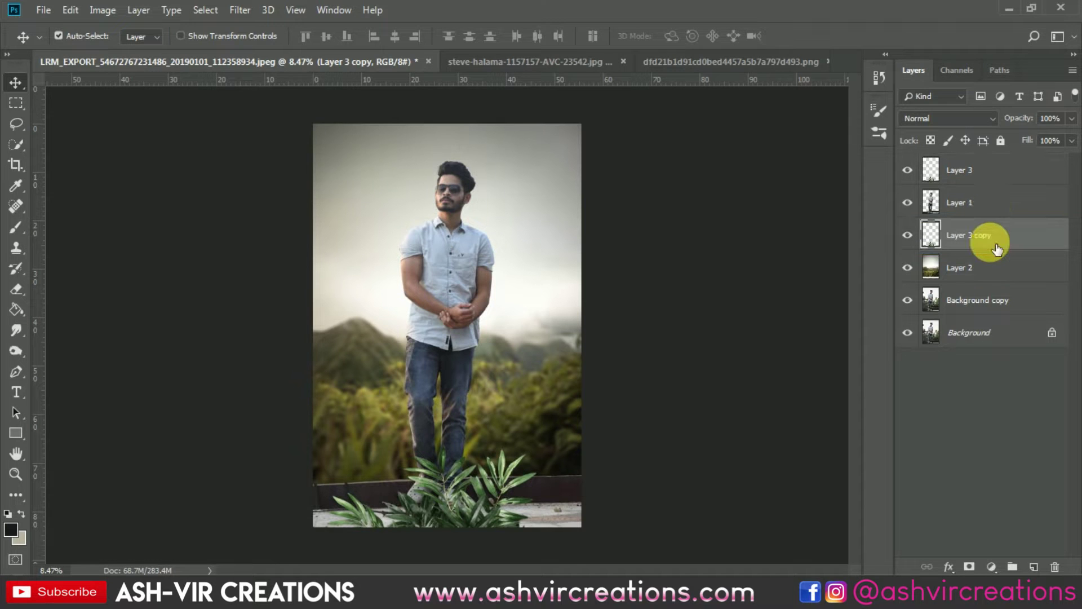
- Scale the leaf copy to about 79% and place it behind the man's lower legs along the ledge
left_click_drag(508, 491, 478, 455)
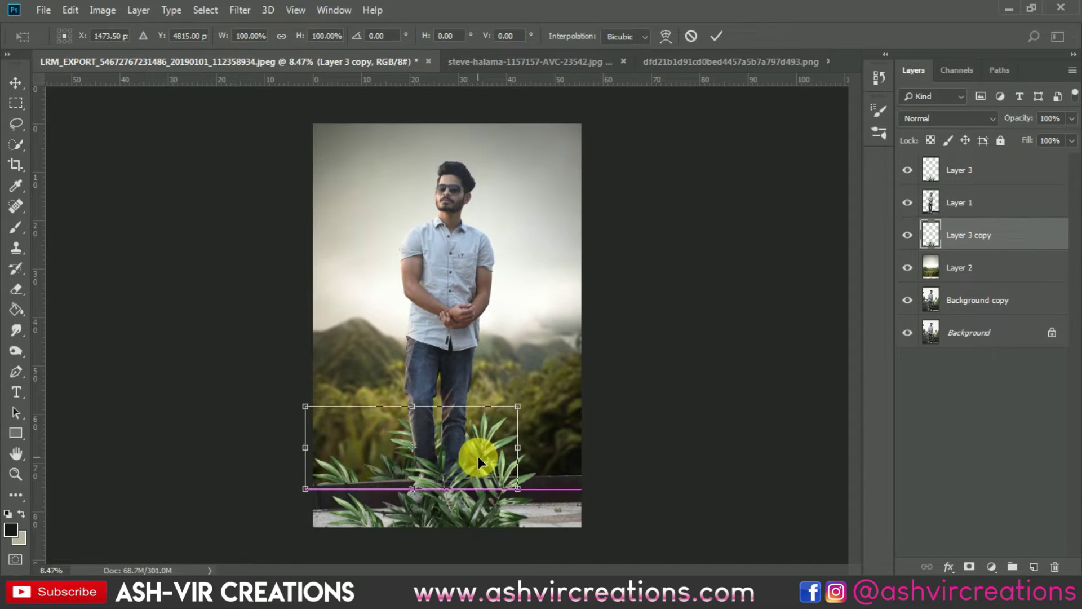
scroll(478, 457, "up", 5)
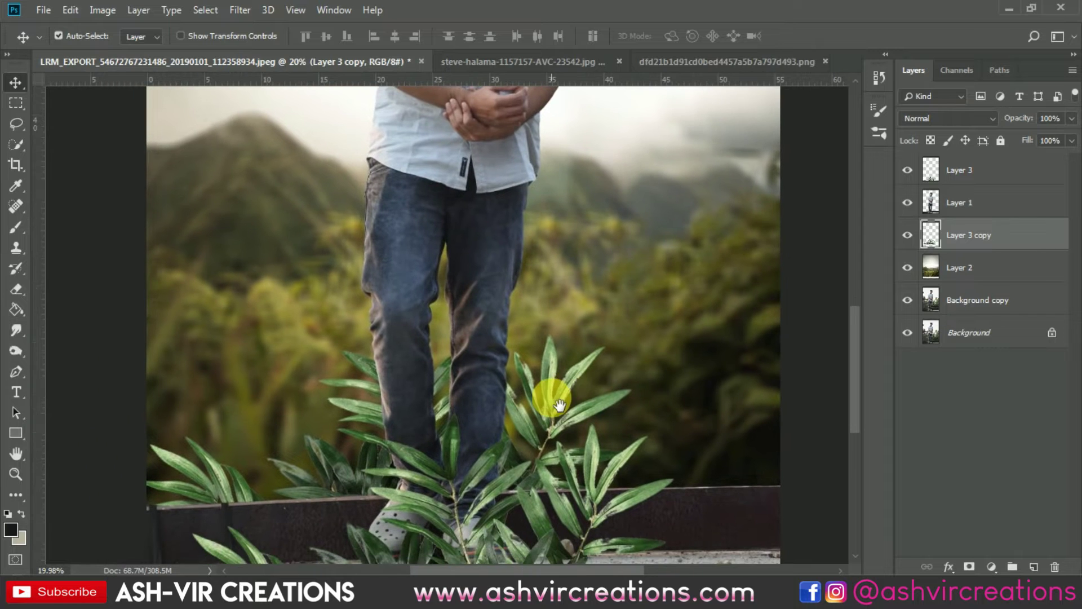
key("ctrl+t")
left_click_drag(631, 322, 527, 369)
left_click_drag(362, 437, 353, 419)
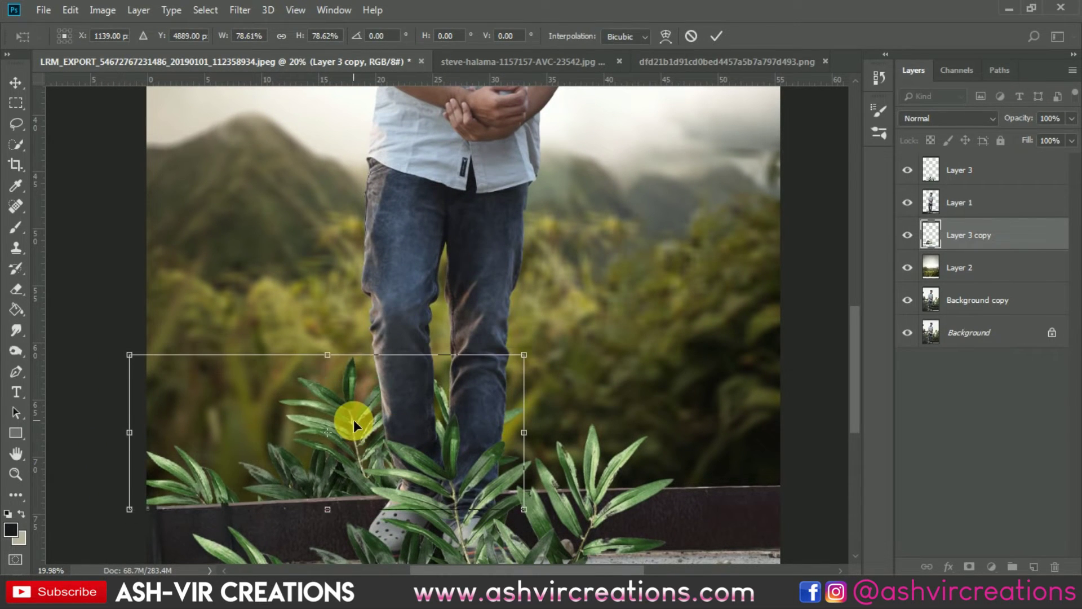
key("Return")
left_click(239, 10)
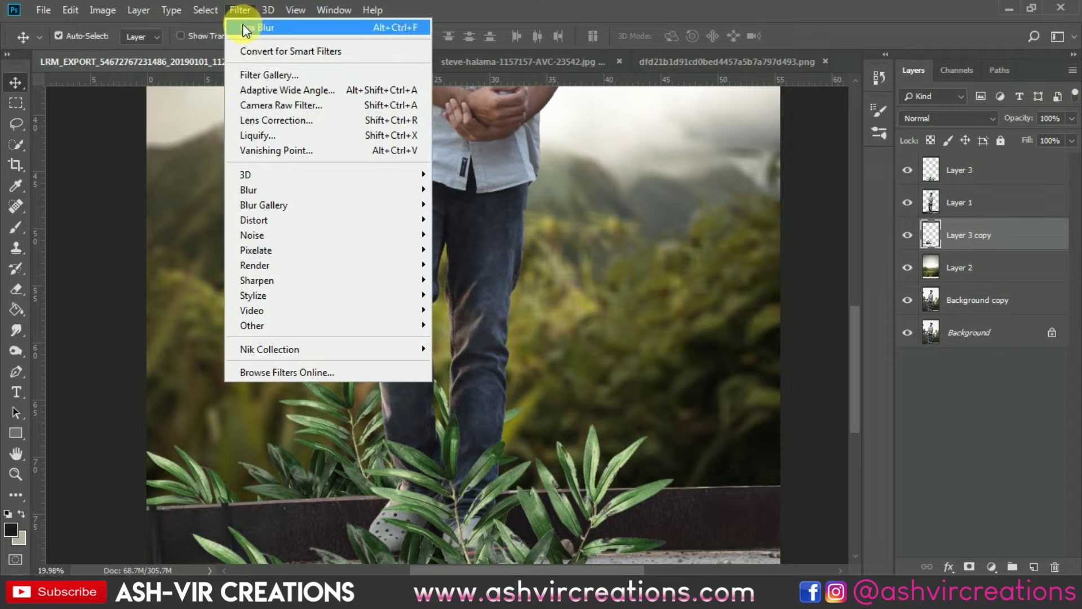
mouse_move(248, 189)
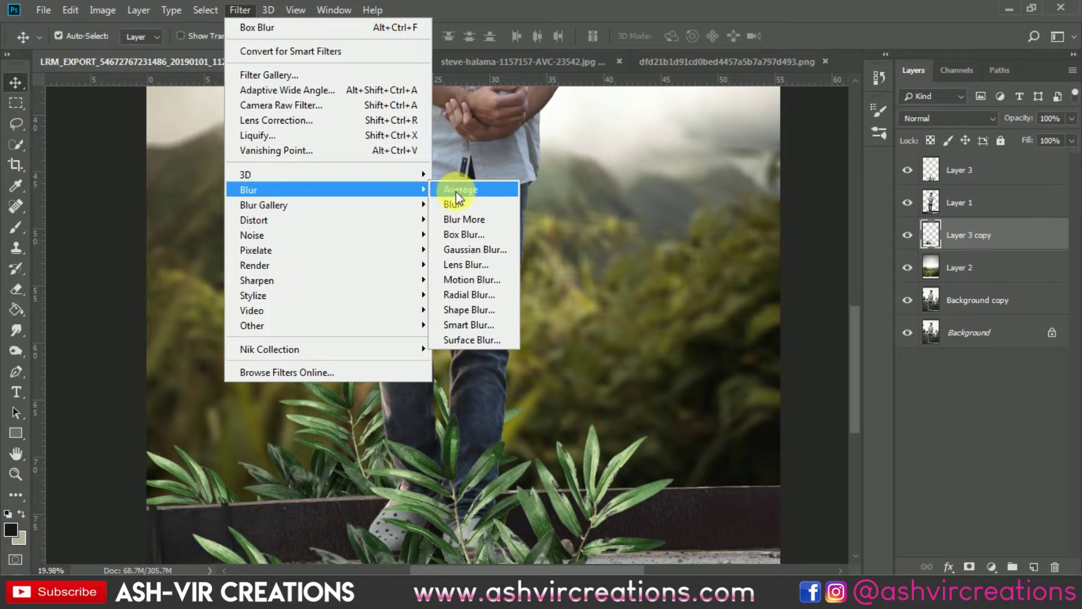
left_click(478, 236)
left_click_drag(711, 386, 701, 387)
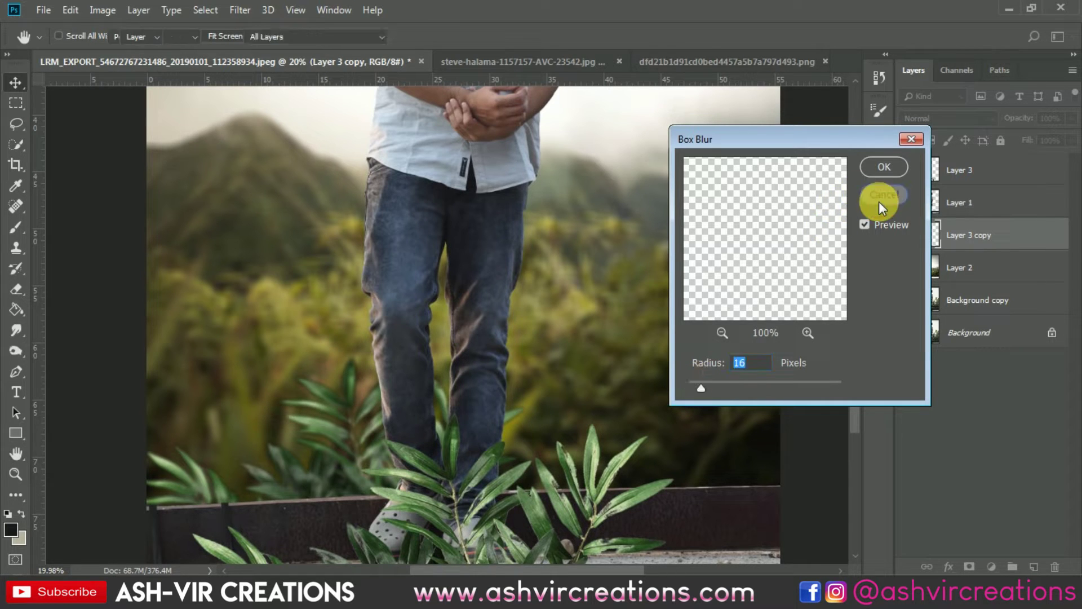
left_click(884, 167)
- Apply a Gaussian Blur with a 5.0-pixel radius to the leaf copy behind the man
left_click(240, 10)
mouse_move(293, 190)
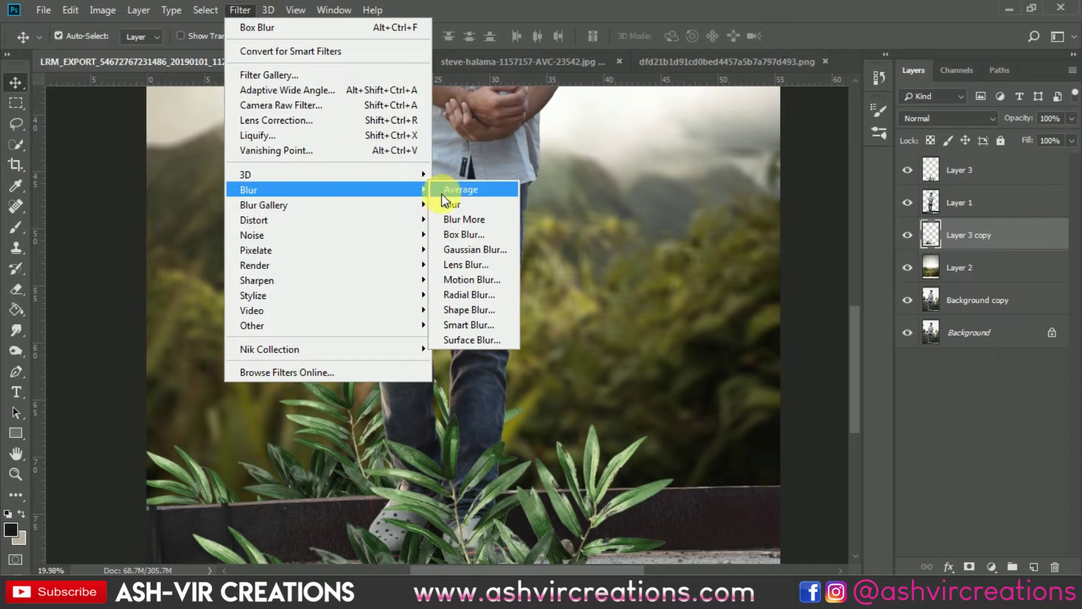
left_click(461, 245)
left_click_drag(631, 338, 655, 342)
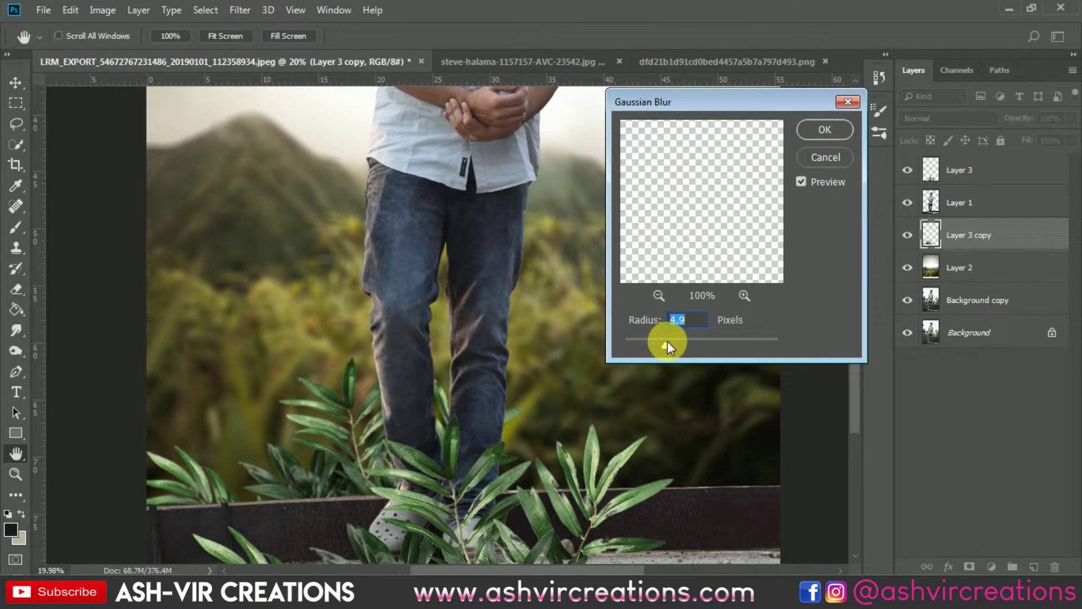
left_click_drag(691, 342, 681, 342)
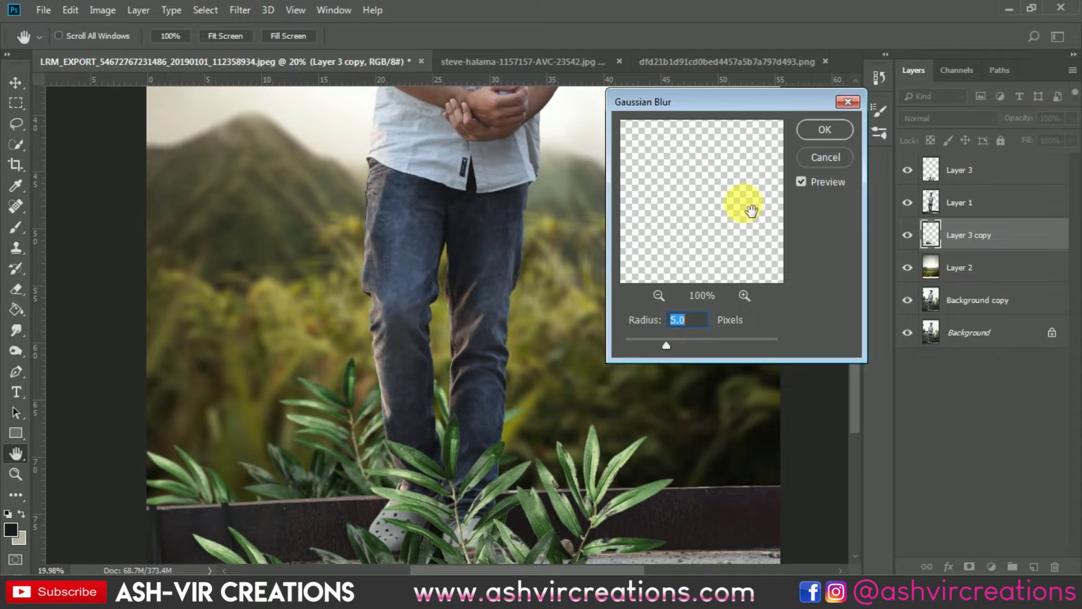
left_click(825, 129)
key("v")
- Shrink the leaf copy slightly and reposition it just above the ledge behind the man's legs
scroll(314, 413, "down", 1)
scroll(315, 413, "up", 1)
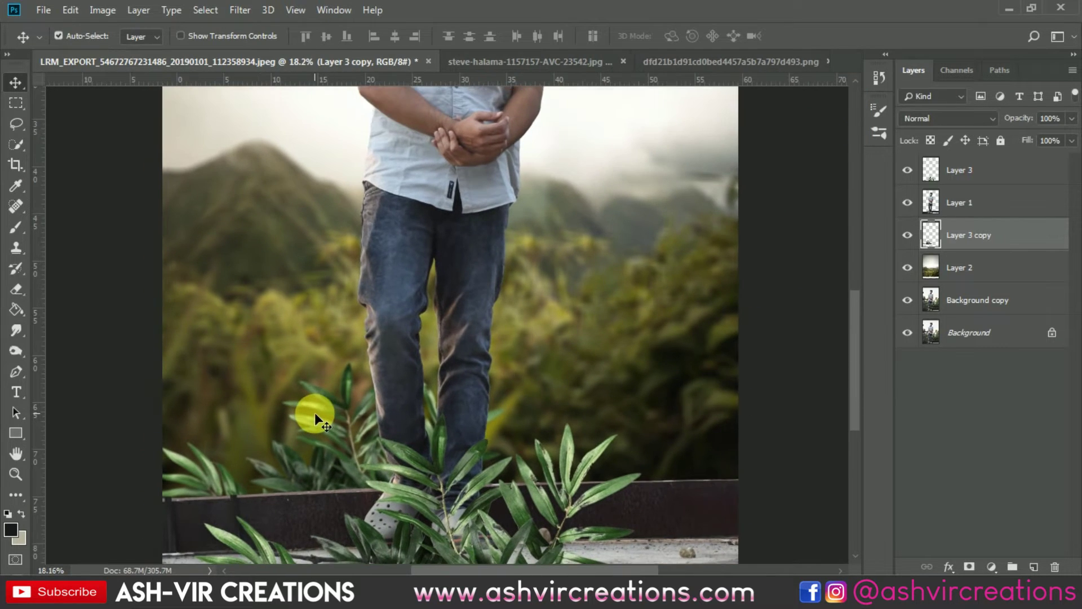
scroll(317, 413, "down", 2)
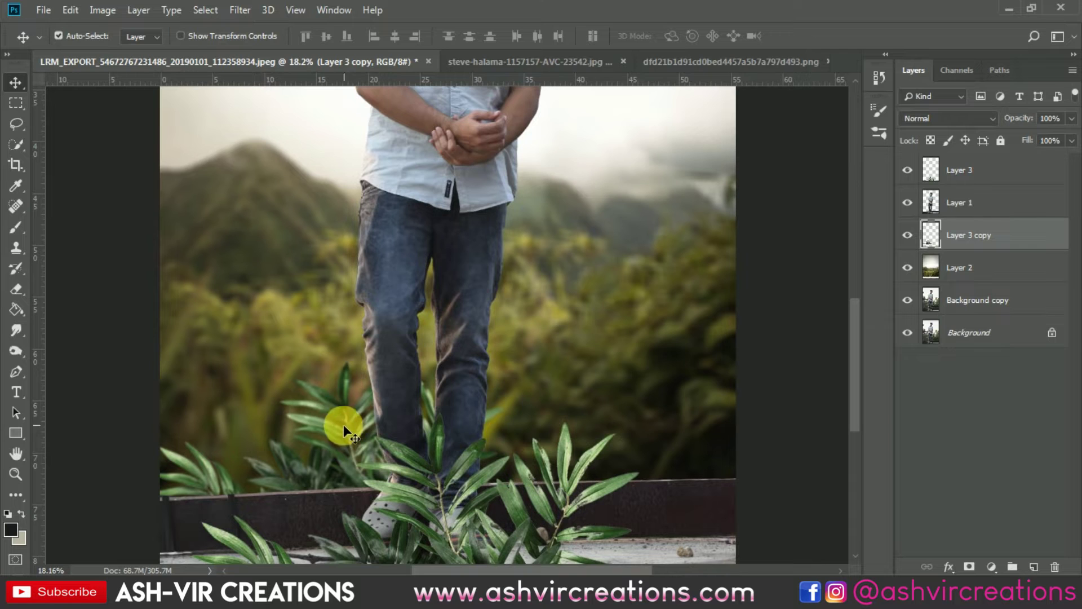
mouse_move(336, 425)
left_mouse_down()
mouse_move(344, 390)
mouse_move(357, 394)
mouse_move(343, 432)
left_mouse_up()
key("ctrl+t")
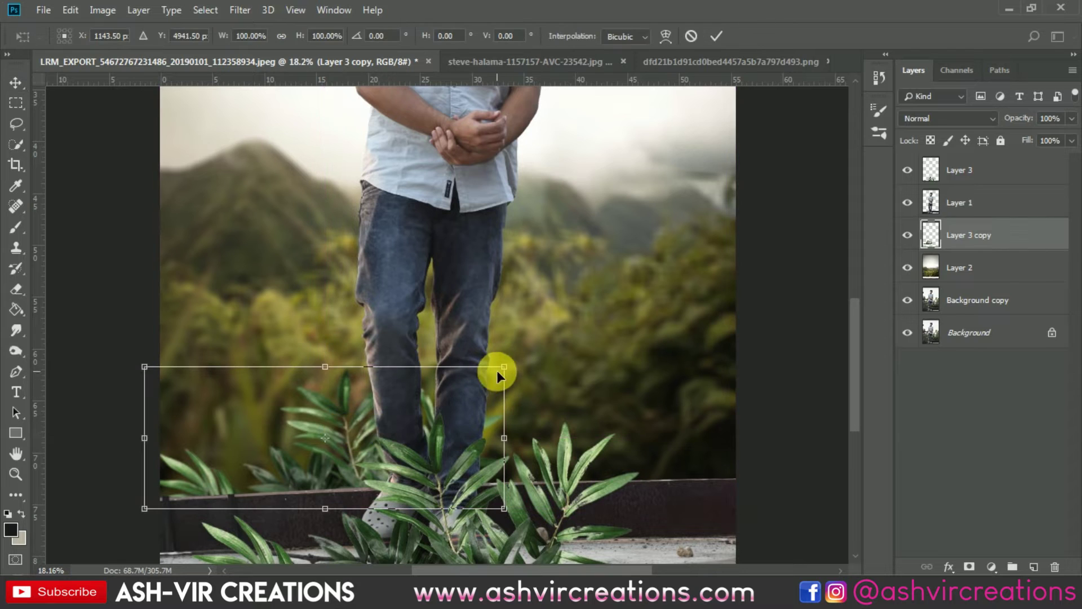
left_click_drag(495, 370, 482, 396)
double_click(342, 424)
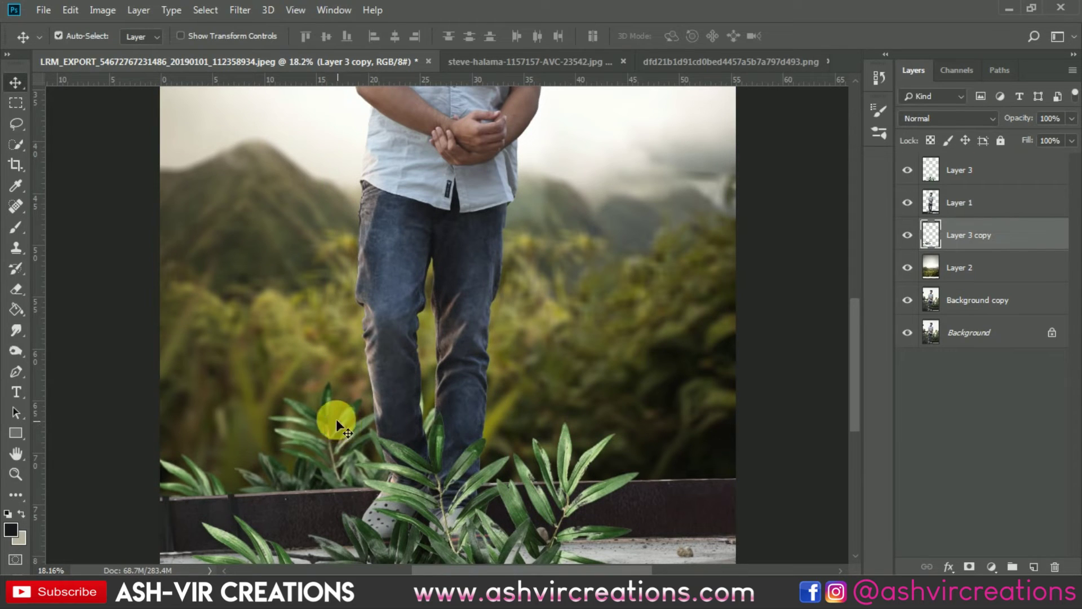
left_click_drag(326, 414, 336, 408)
key("ctrl")
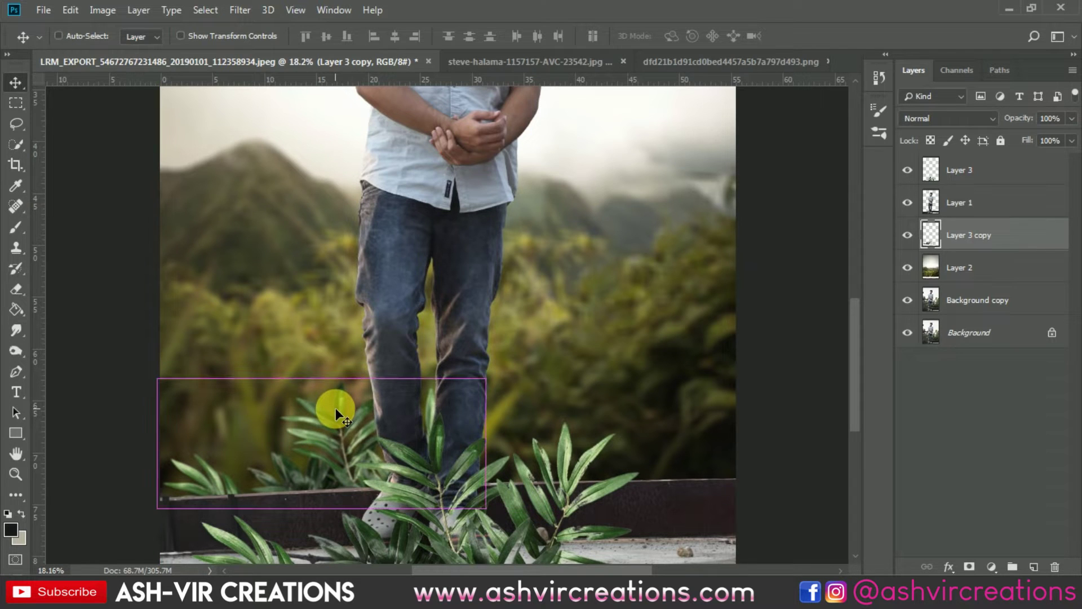
- Hide the front leaf layer and shift the hue of the leaf copy behind the man to -41
left_click(906, 171)
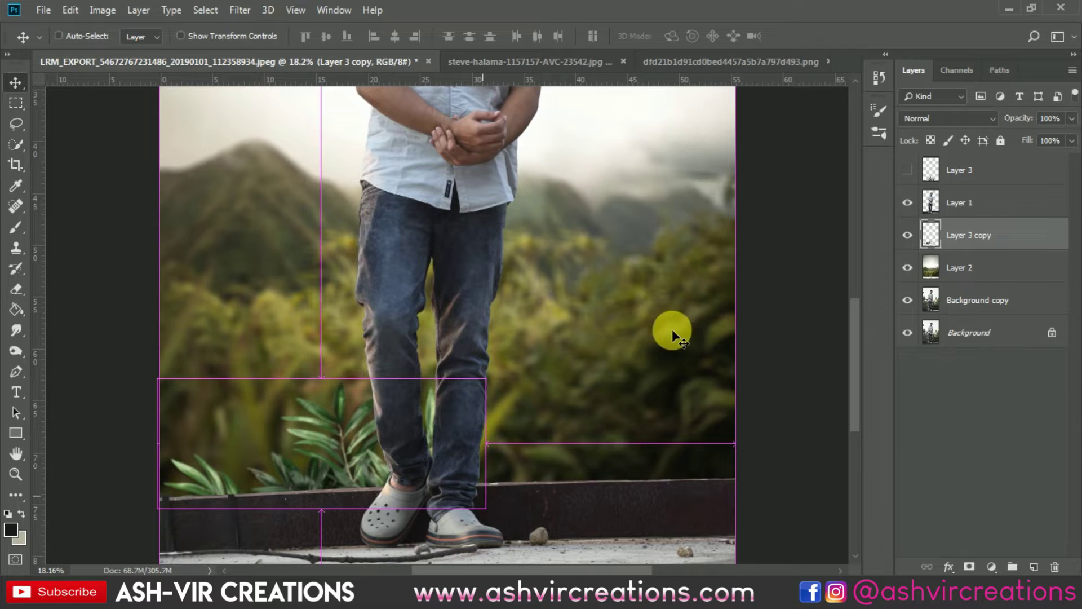
key("ctrl+u")
left_click_drag(823, 273, 812, 276)
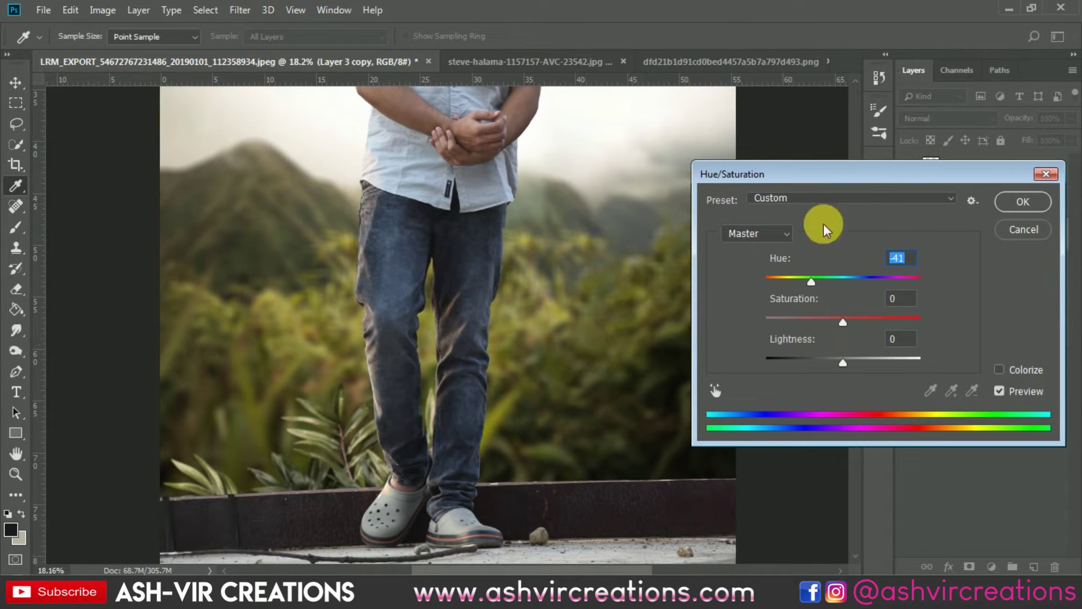
left_click(1022, 201)
key("v")
- Show the front leaf layer again and move it up slightly in front of the man's feet
scroll(406, 346, "down", 3)
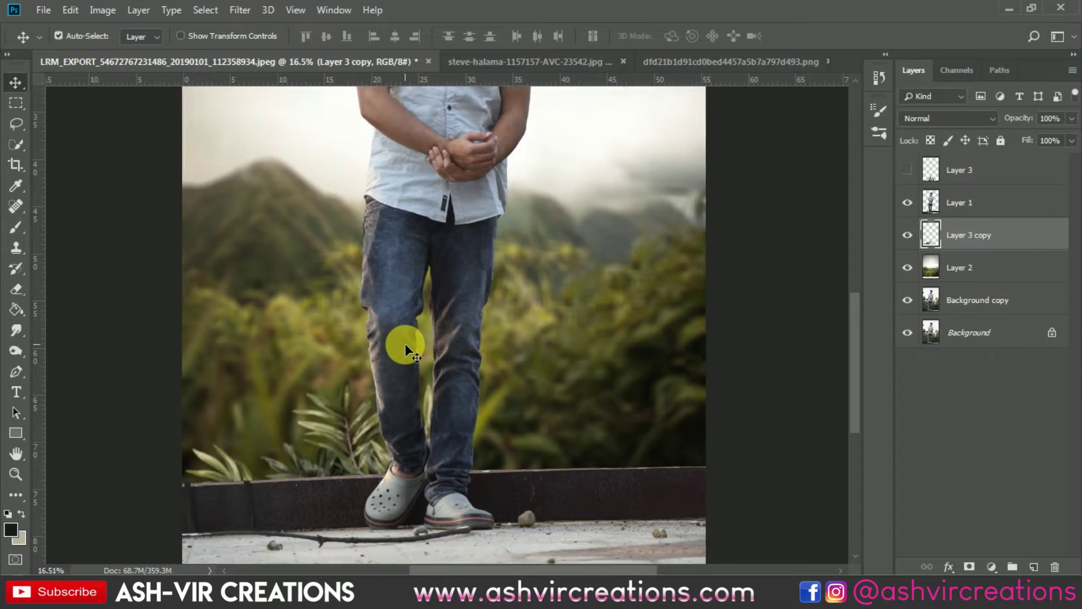
left_click(907, 170)
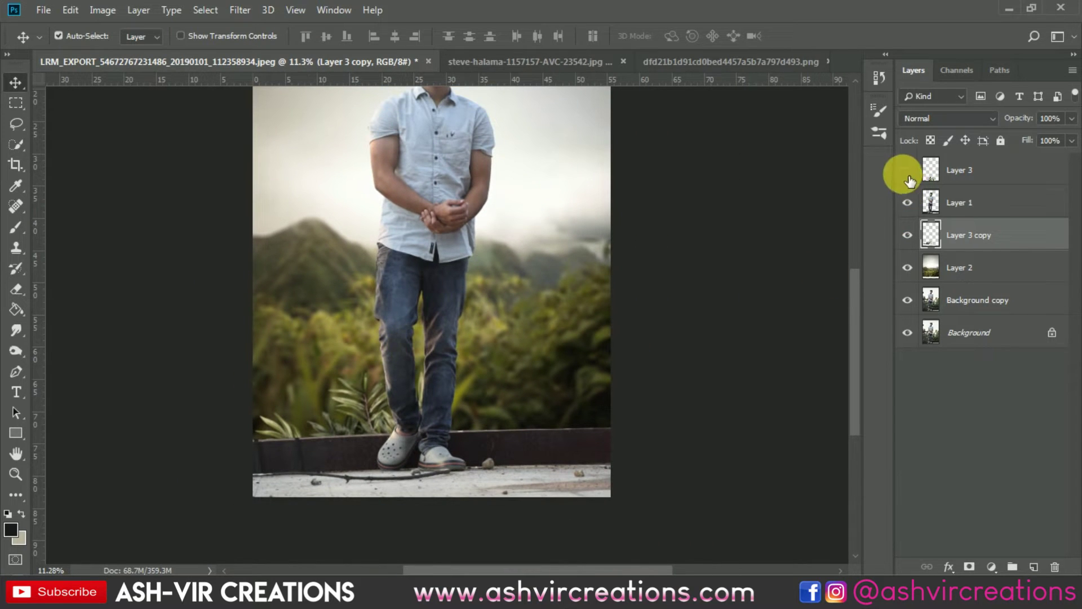
left_click(962, 168)
left_click_drag(507, 405, 513, 384)
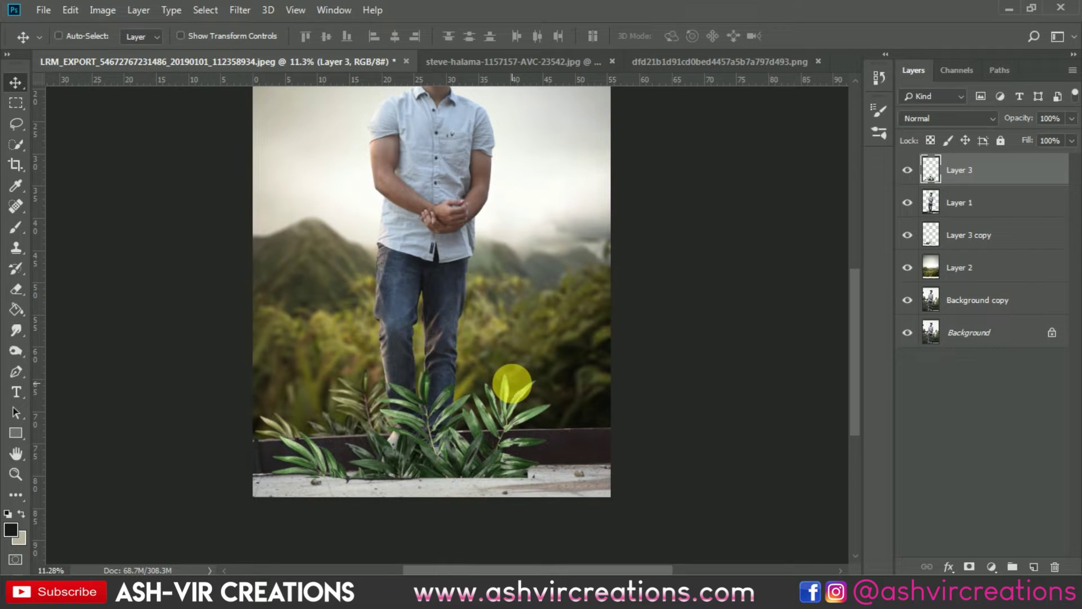
- Apply the same -41 hue shift to the front leaf layer and move the leaves to the right
key("ctrl+alt+u")
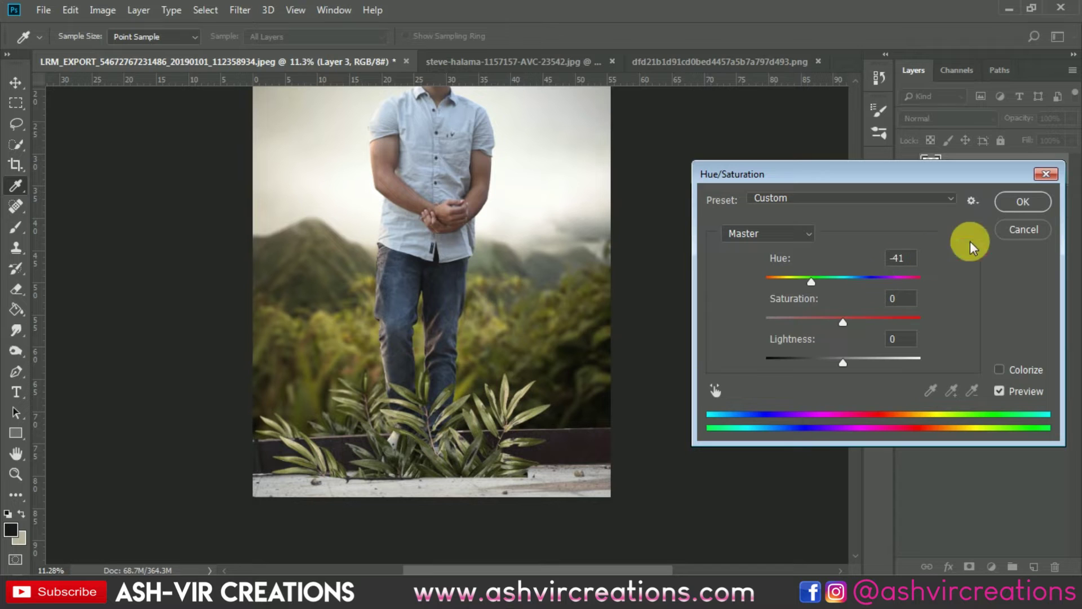
left_click(1023, 204)
scroll(424, 458, "up", 5)
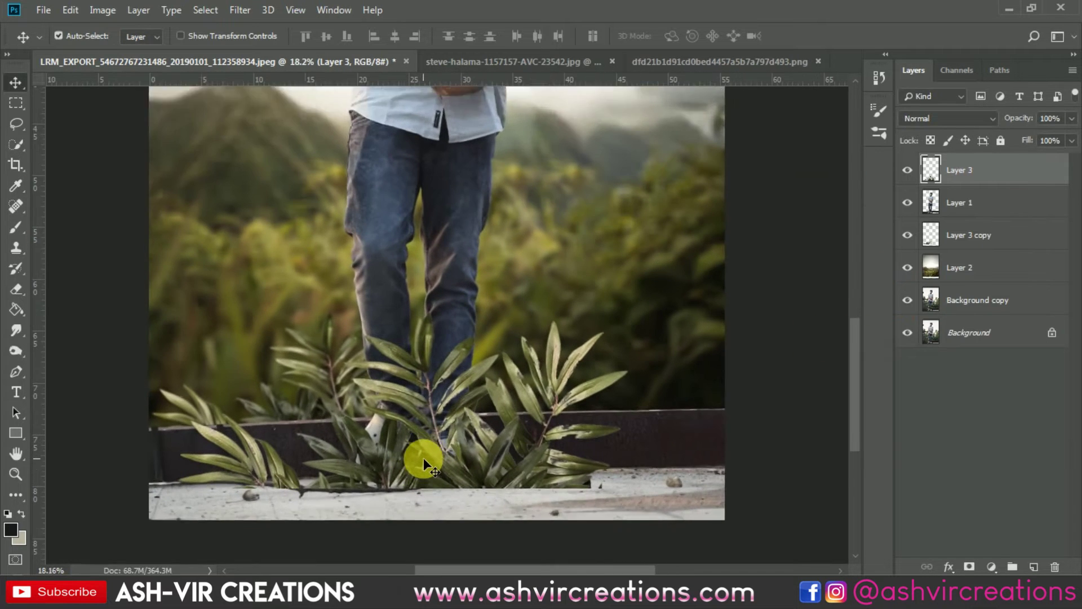
left_click_drag(566, 333, 618, 337)
scroll(611, 367, "down", 2)
- Apply a Gaussian Blur with a 19.4-pixel radius to the front leaf layer
left_click(240, 10)
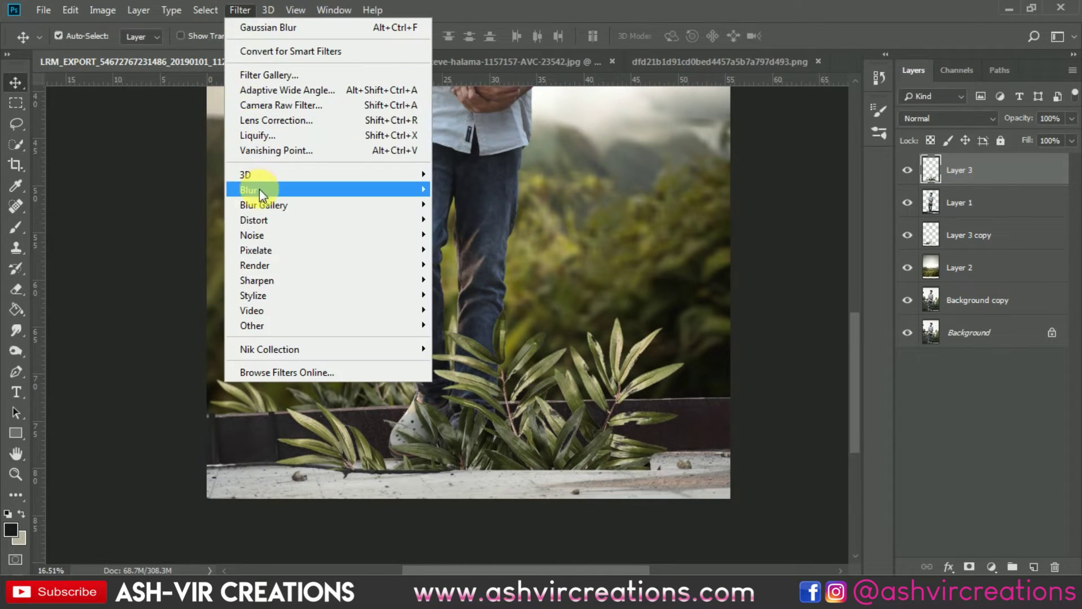
mouse_move(382, 190)
left_click(478, 249)
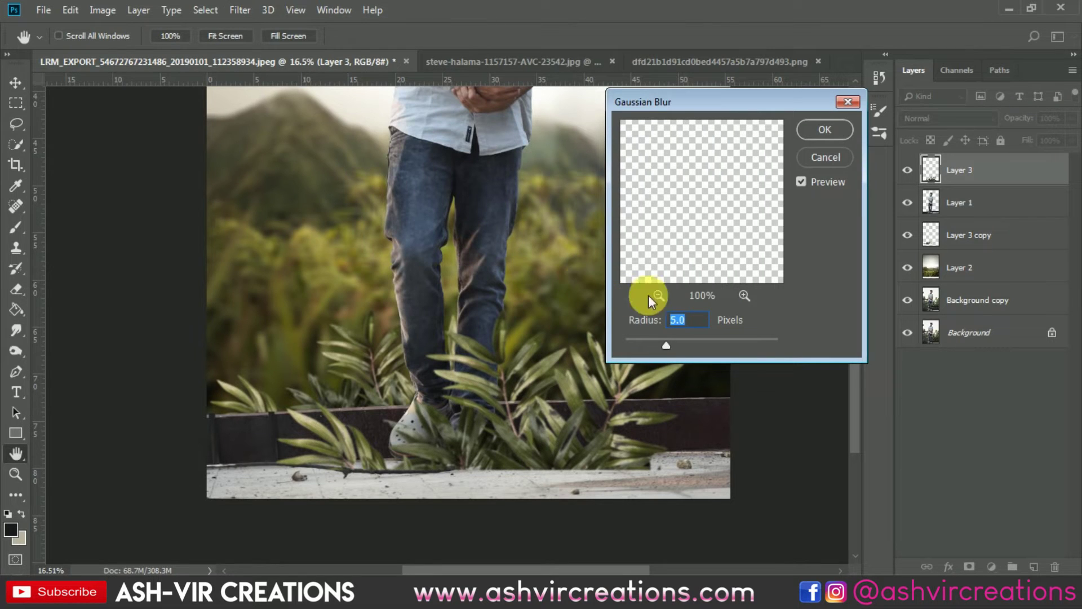
left_click_drag(681, 341, 692, 341)
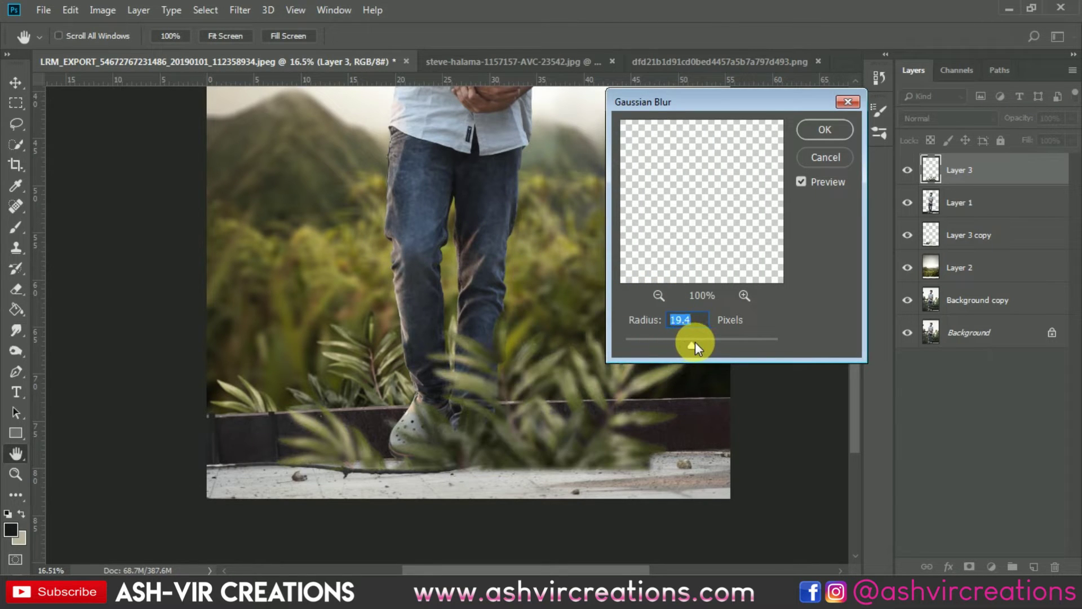
left_click(827, 128)
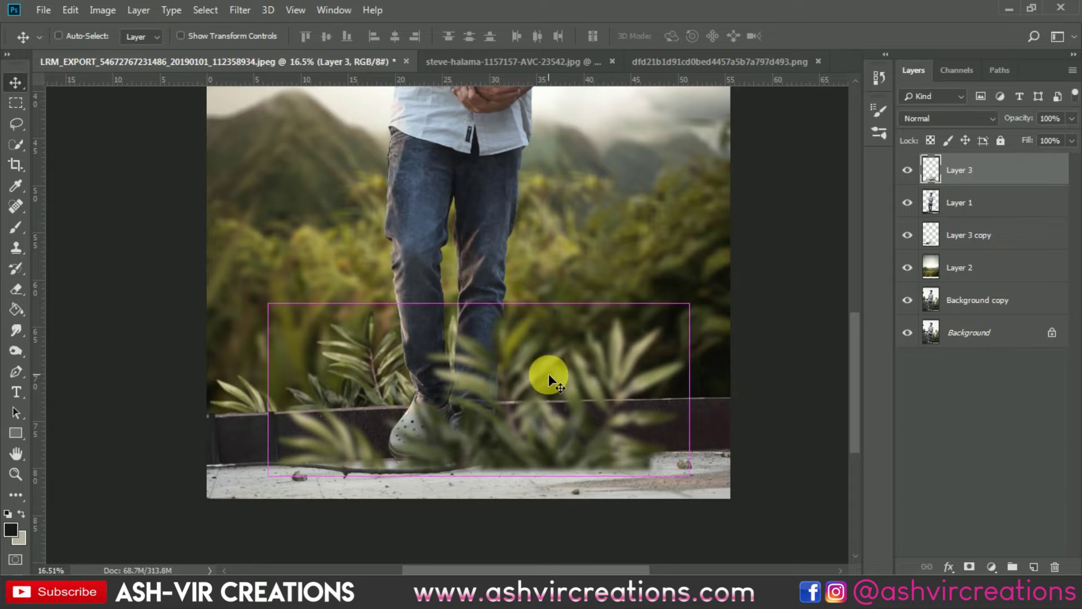
- Flip the blurred front leaves horizontally and place them across the lower-left foreground, beside the man's feet
key("ctrl+t")
left_click_drag(557, 401, 464, 464)
right_click(485, 449)
left_click(520, 424)
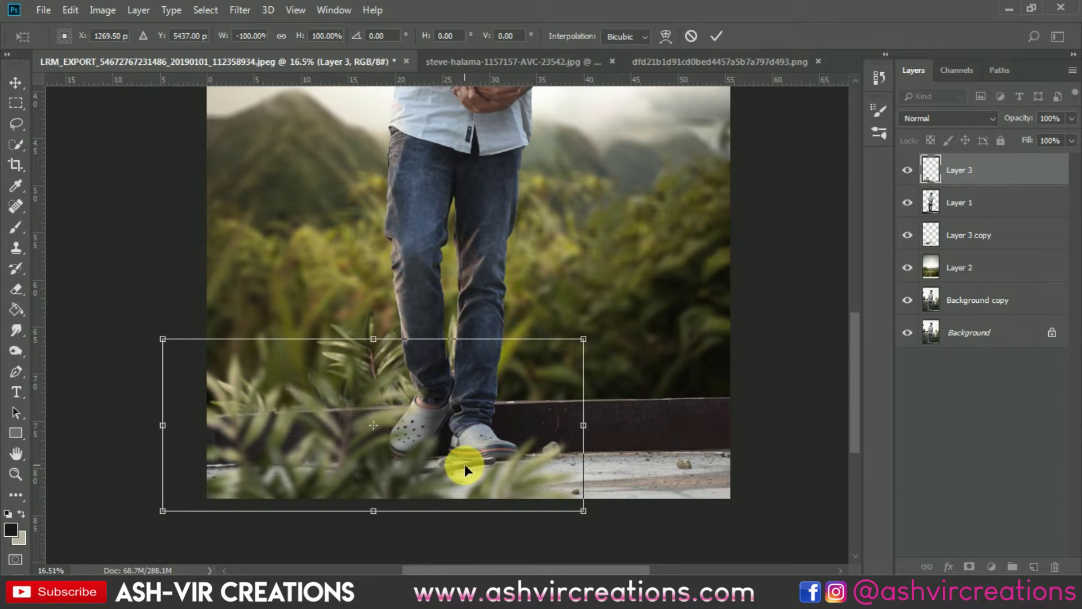
key("Return")
scroll(420, 447, "up", 2)
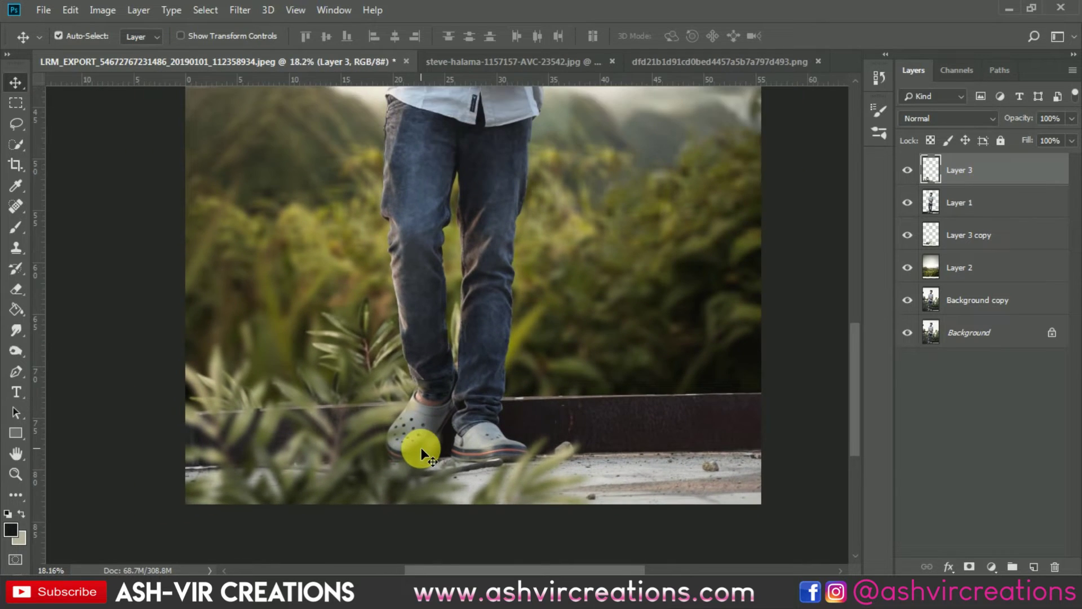
- Open grass_PNG10862 and add it to the composite on a layer directly beneath the man, beside his lower legs
scroll(421, 447, "down", 2)
left_click(45, 11)
left_click(51, 34)
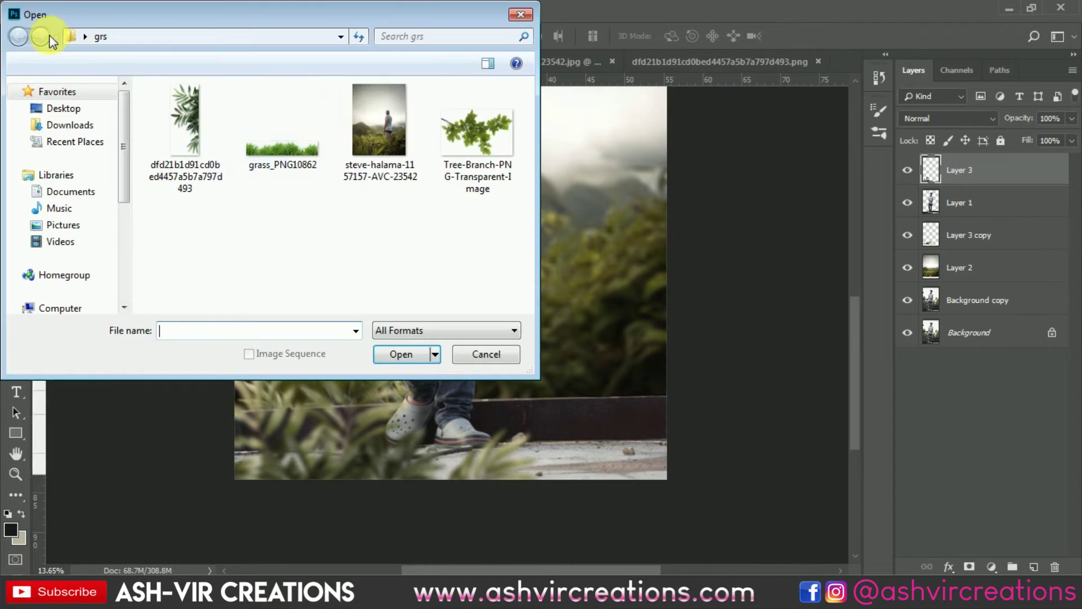
double_click(286, 141)
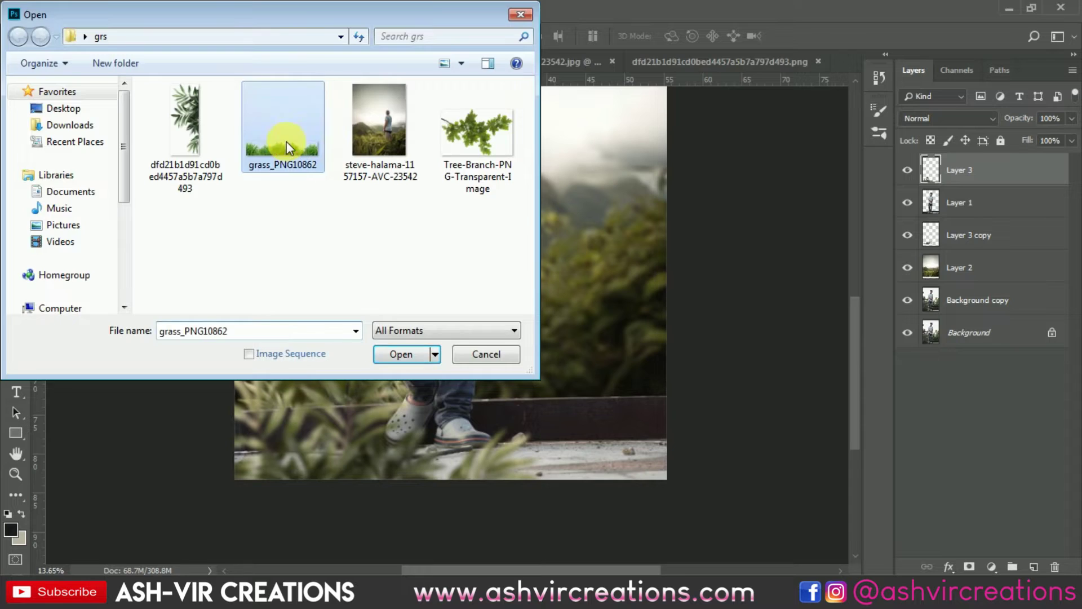
left_click_drag(458, 300, 535, 297)
left_click_drag(966, 169, 952, 242)
left_click_drag(603, 314, 547, 326)
- Shift the hue of the grass layer to -27
key("ctrl+t")
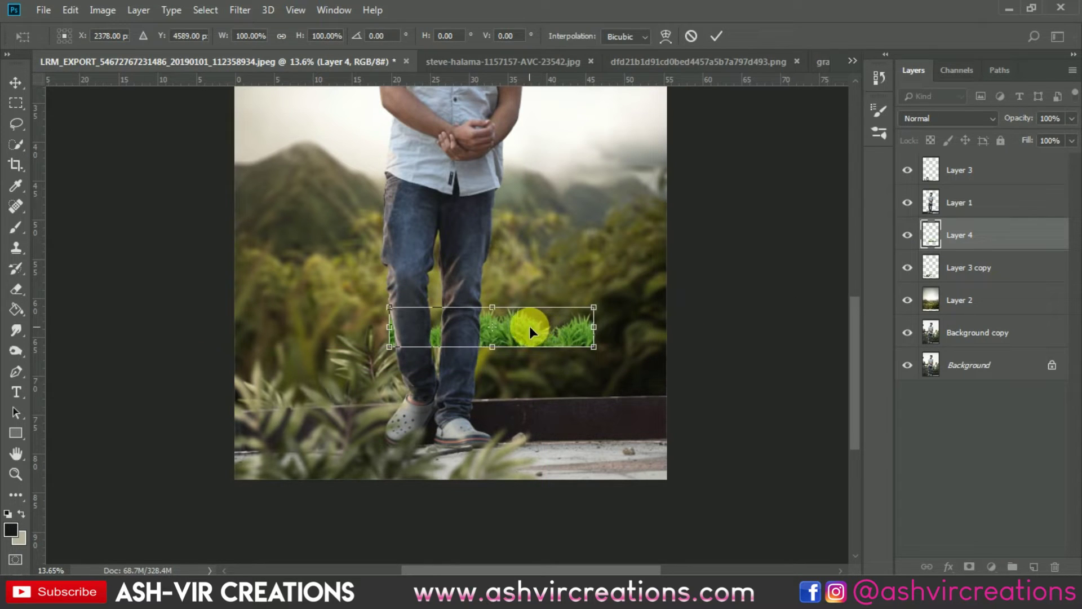
key("Return")
key("ctrl+u")
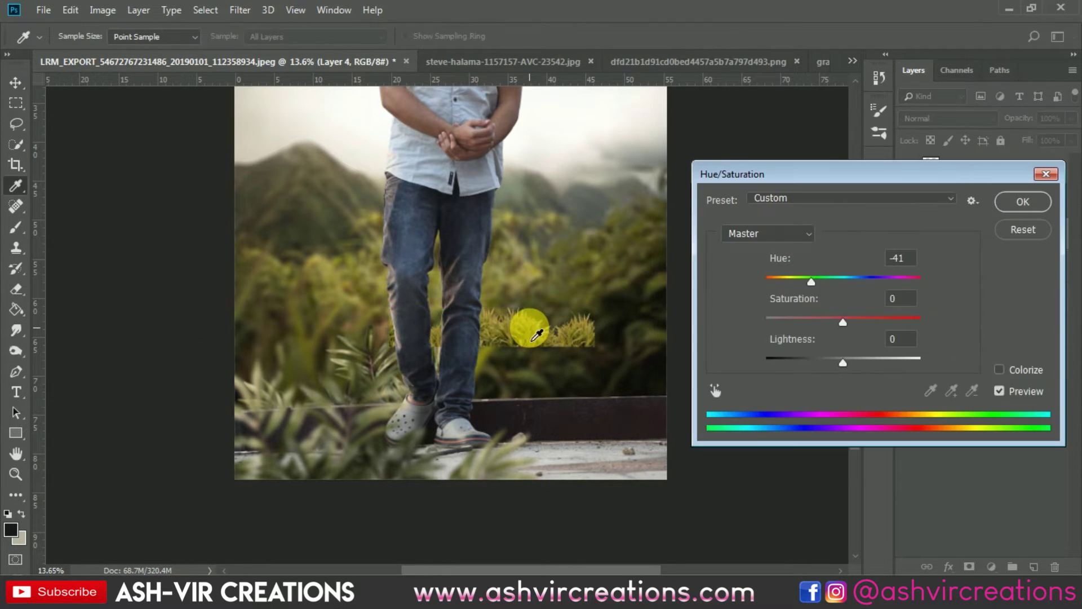
left_click_drag(811, 281, 823, 279)
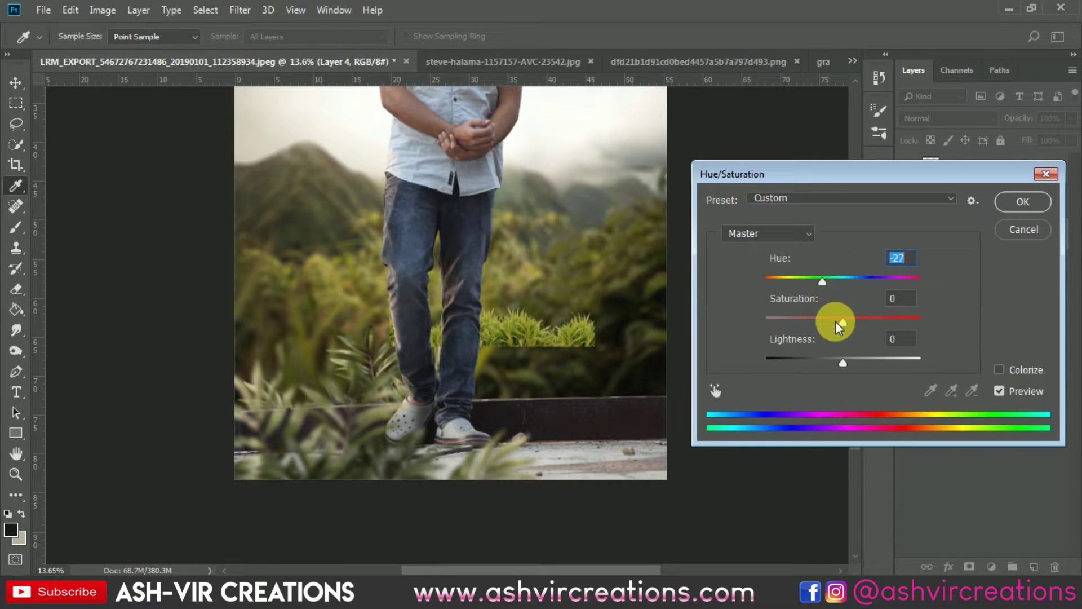
left_click(1024, 202)
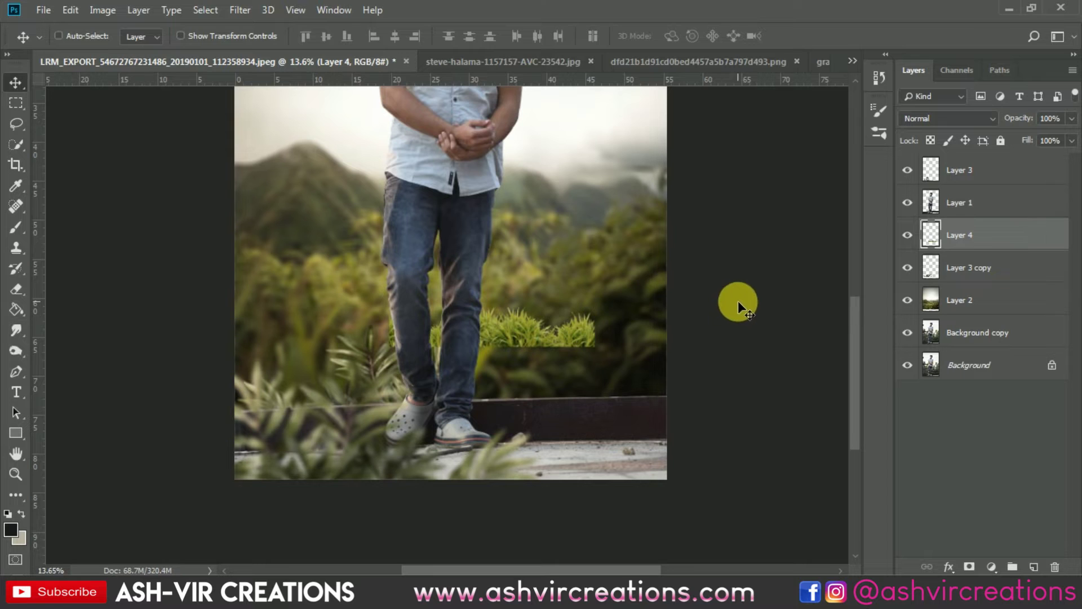
- Move the grass down so it sticks up from behind the ledge beside the man's legs
key("ctrl+t")
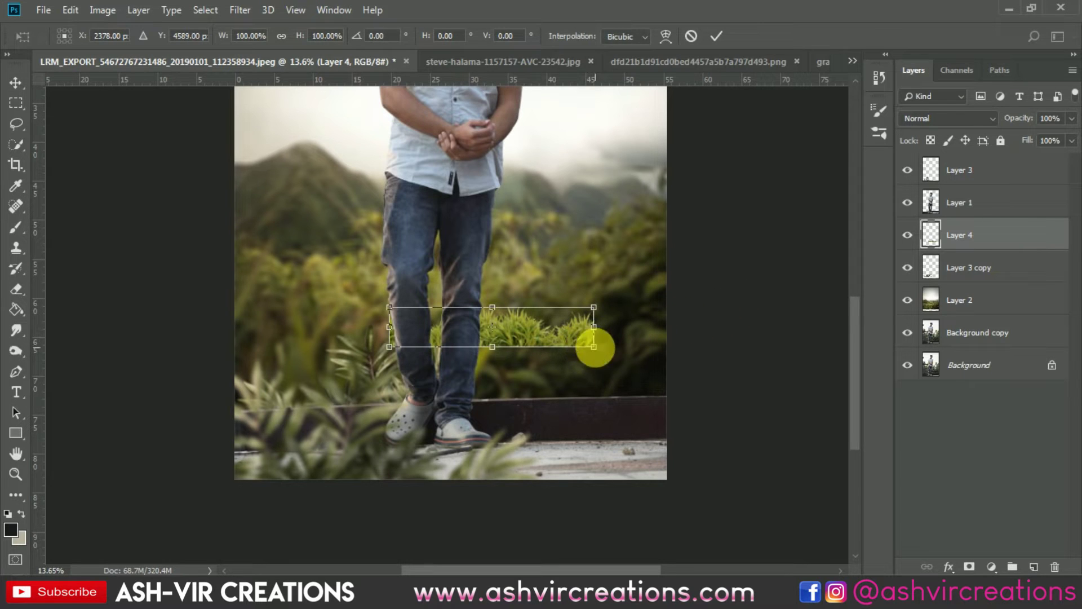
left_click_drag(601, 353, 539, 379)
key("Return")
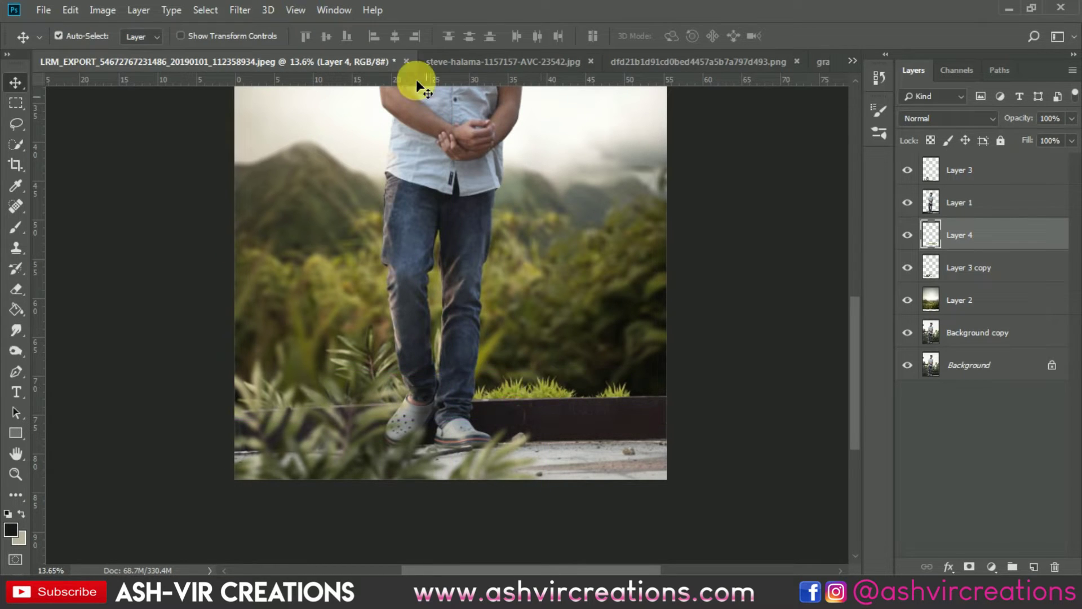
- Apply a Gaussian Blur with a 3.3-pixel radius to the grass layer
left_click(251, 10)
mouse_move(331, 188)
left_click(517, 265)
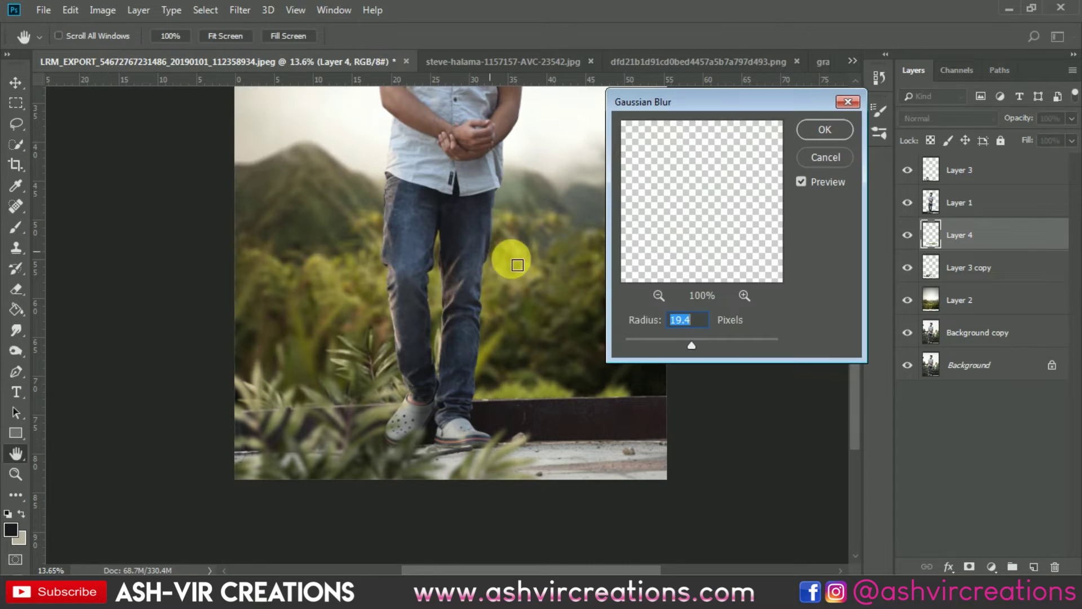
left_click_drag(637, 337, 640, 340)
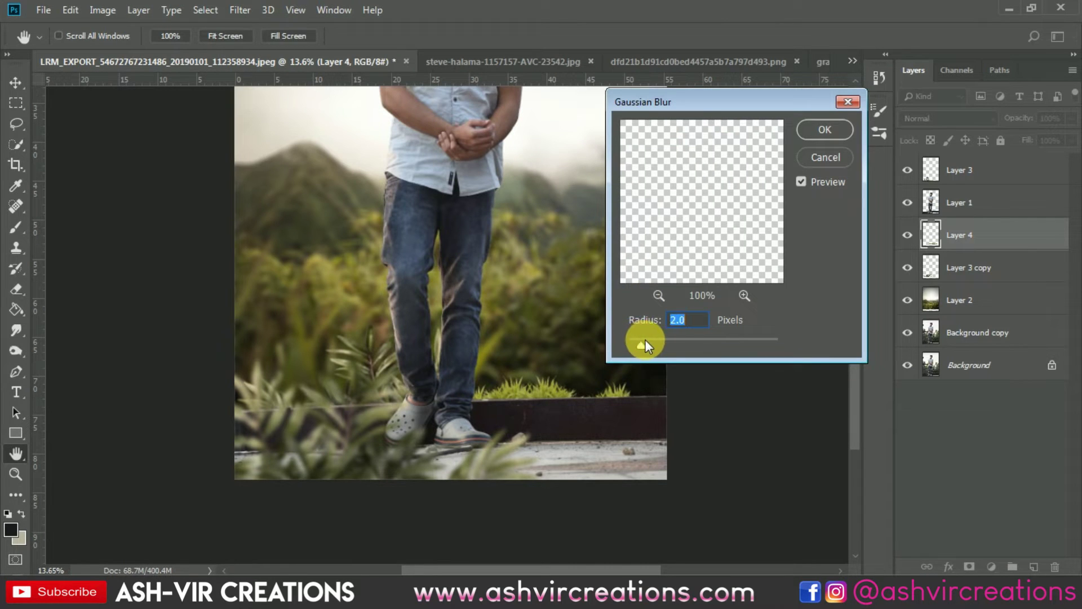
left_click(824, 129)
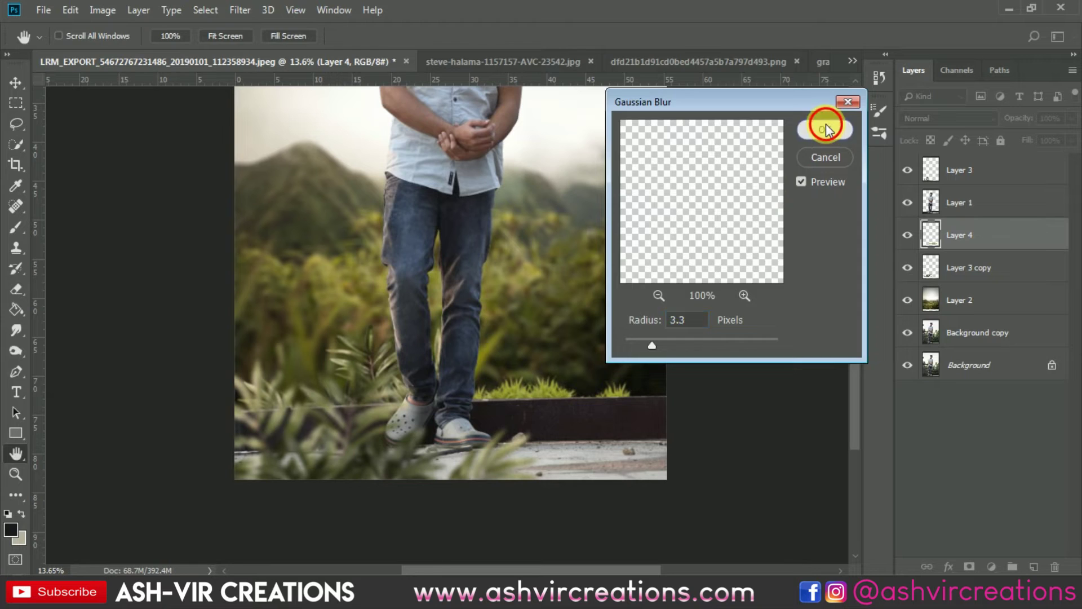
- Shift the grass left along the ledge, closer behind the man's legs
key("v")
scroll(529, 438, "up", 2)
left_click_drag(543, 359, 499, 427)
right_click(576, 342)
left_click(585, 346)
left_click_drag(585, 346, 460, 341)
scroll(464, 340, "down", 3)
scroll(464, 341, "down", 3)
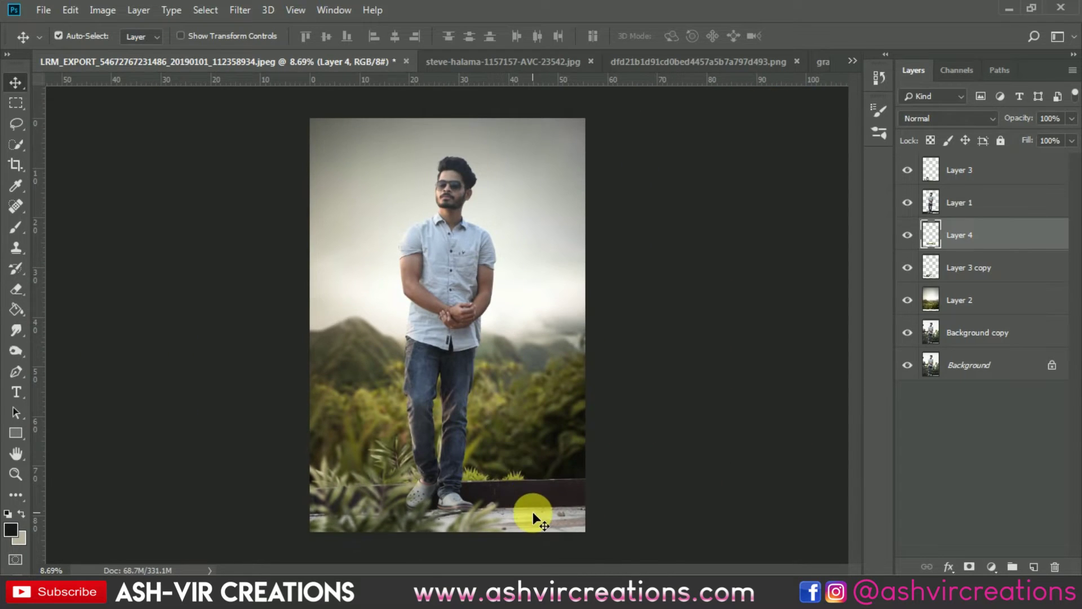
scroll(526, 513, "up", 4)
left_click_drag(479, 442, 502, 415)
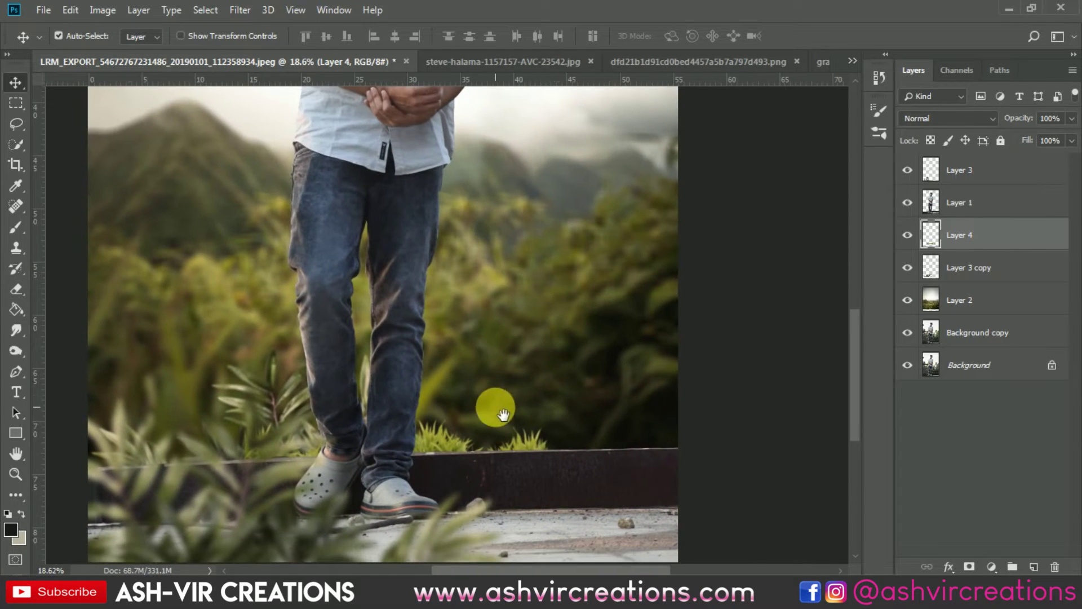
- Compare the composite with and without the grass layer and leave that layer hidden
left_click(907, 235)
left_click(908, 235)
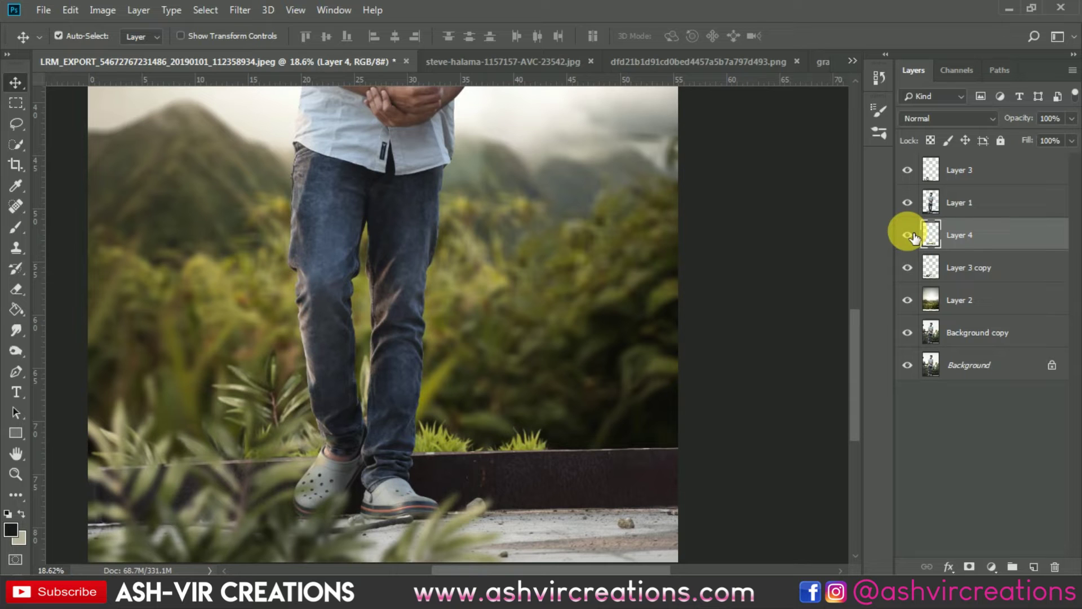
left_click(907, 235)
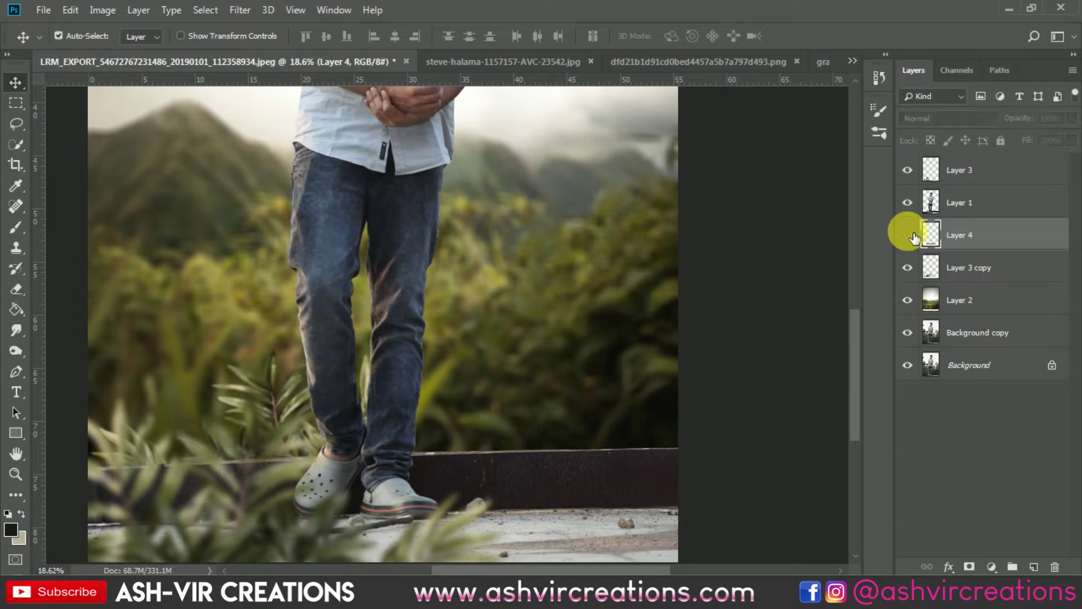
- Merge all layers from Background copy up to Layer 3 into one layer above the locked Background
scroll(551, 272, "down", 6)
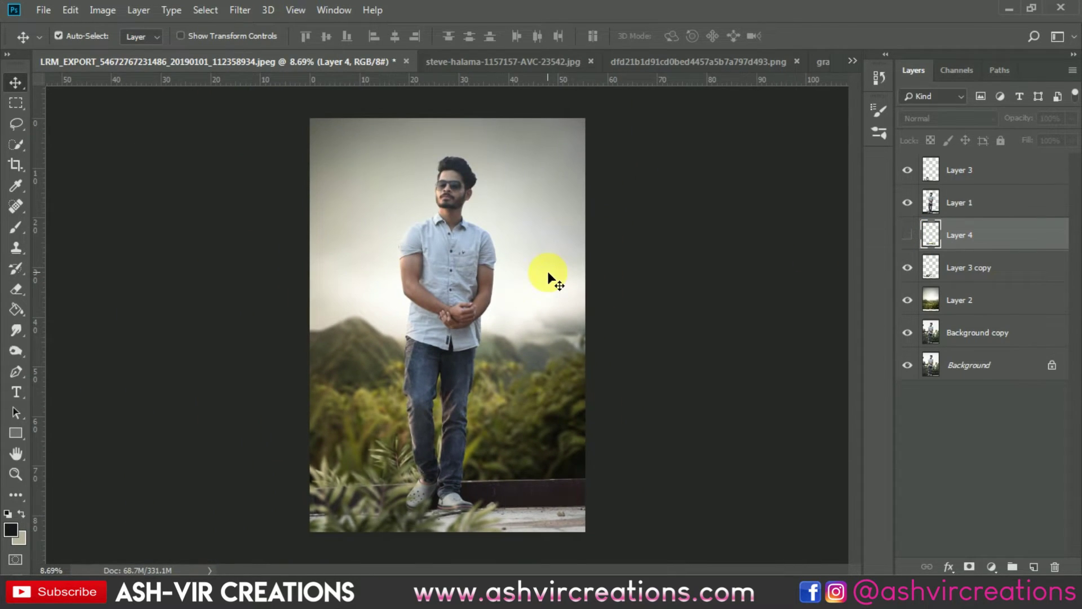
scroll(550, 276, "up", 1)
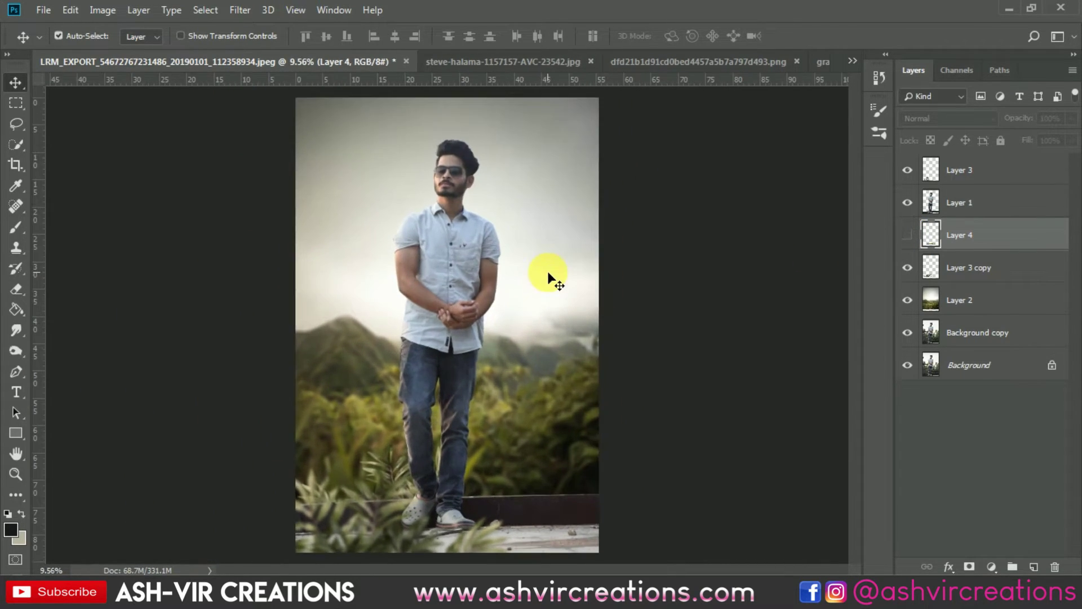
left_click(985, 344)
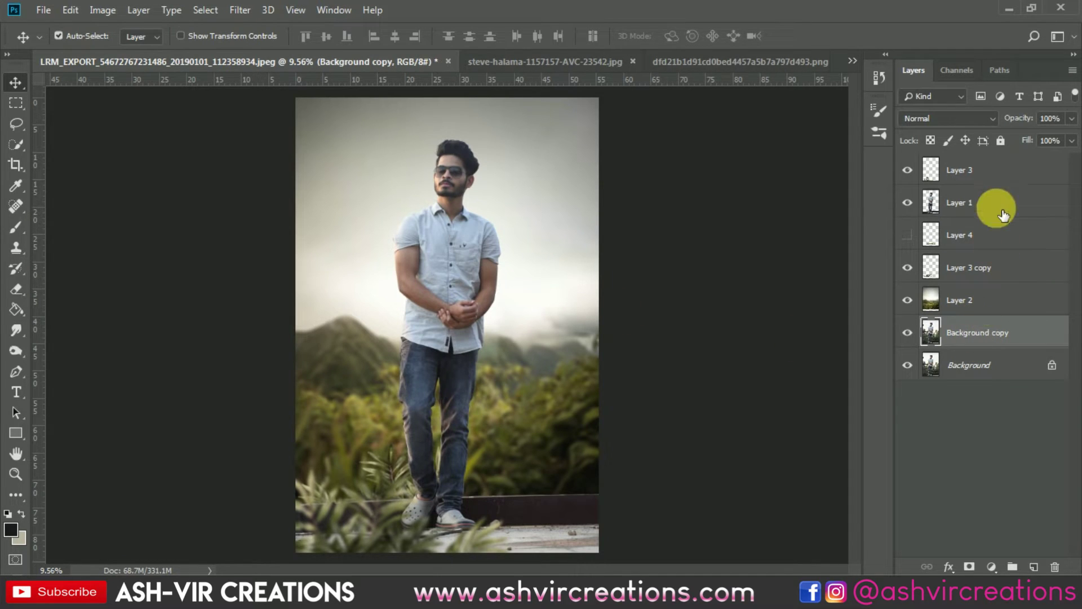
left_click(1002, 172, "shift")
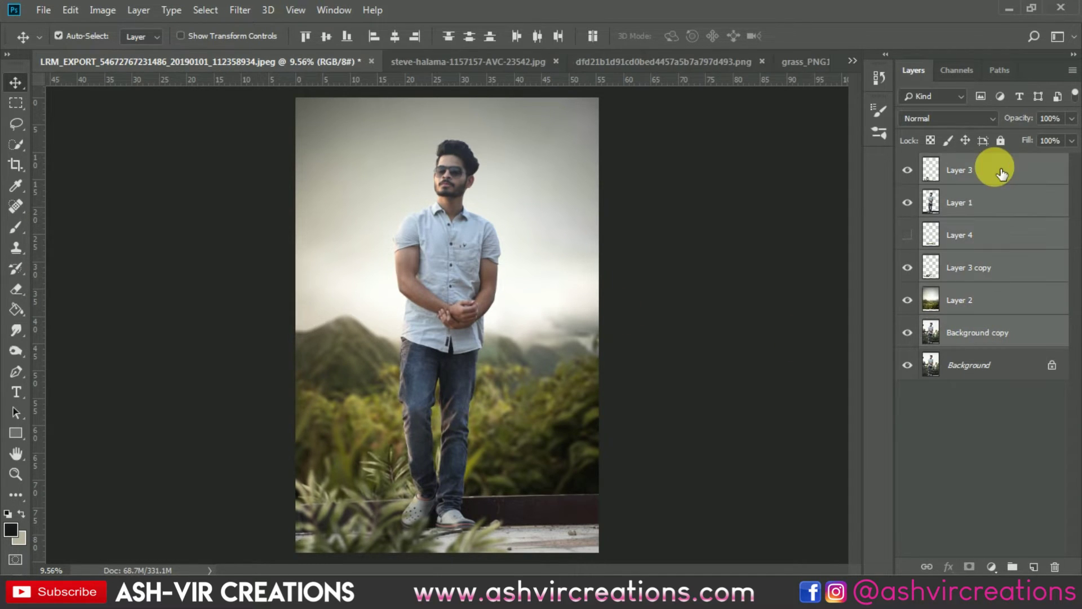
right_click(995, 167)
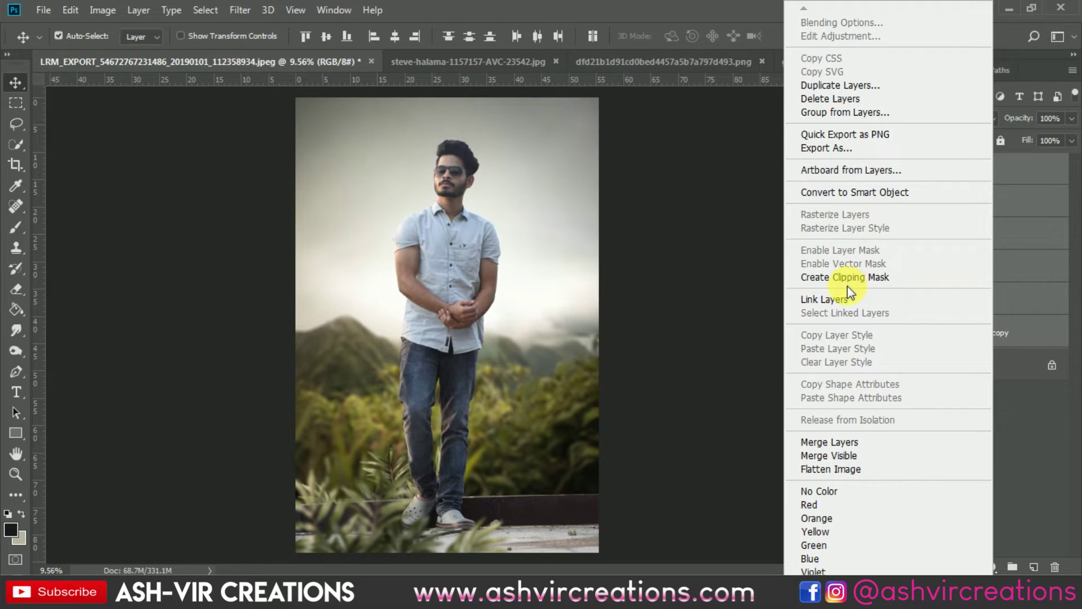
left_click(829, 442)
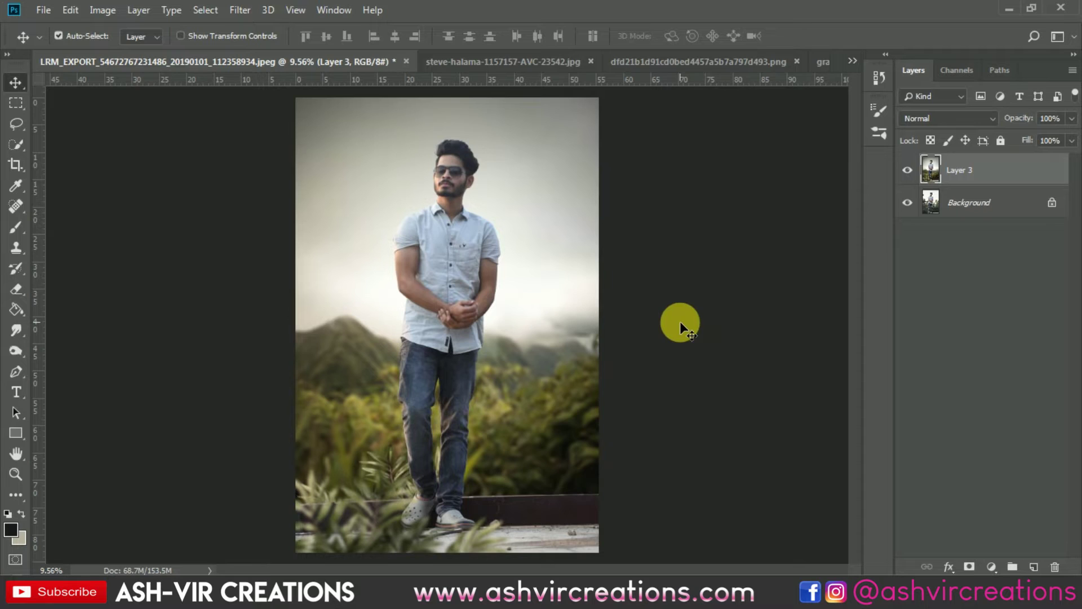
- Crop the image to its existing canvas bounds, deleting the layer pixels that extend outside it
scroll(564, 394, "down", 1)
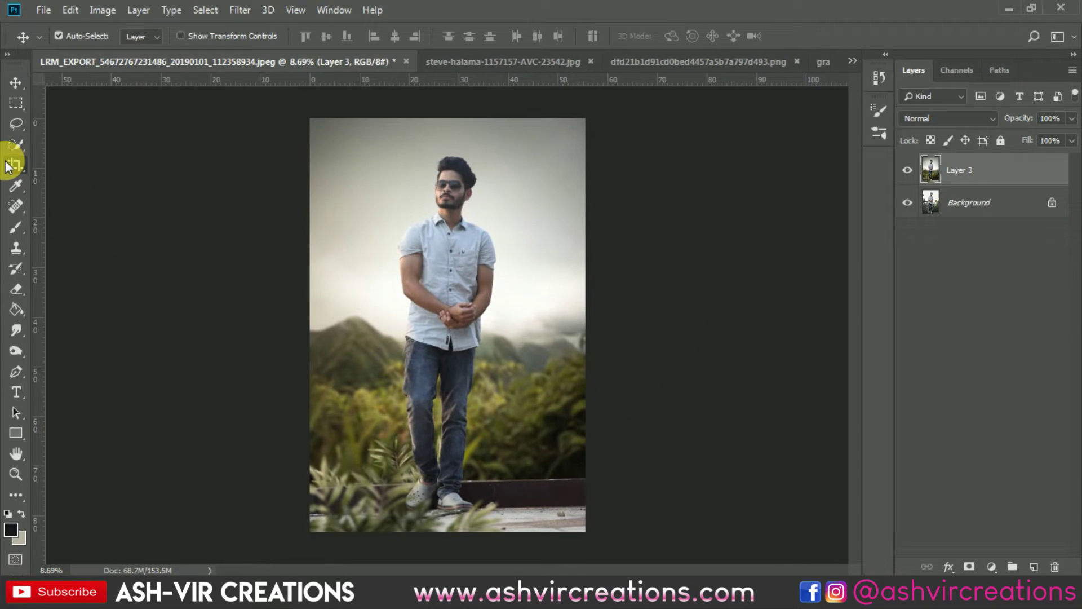
left_click(10, 164)
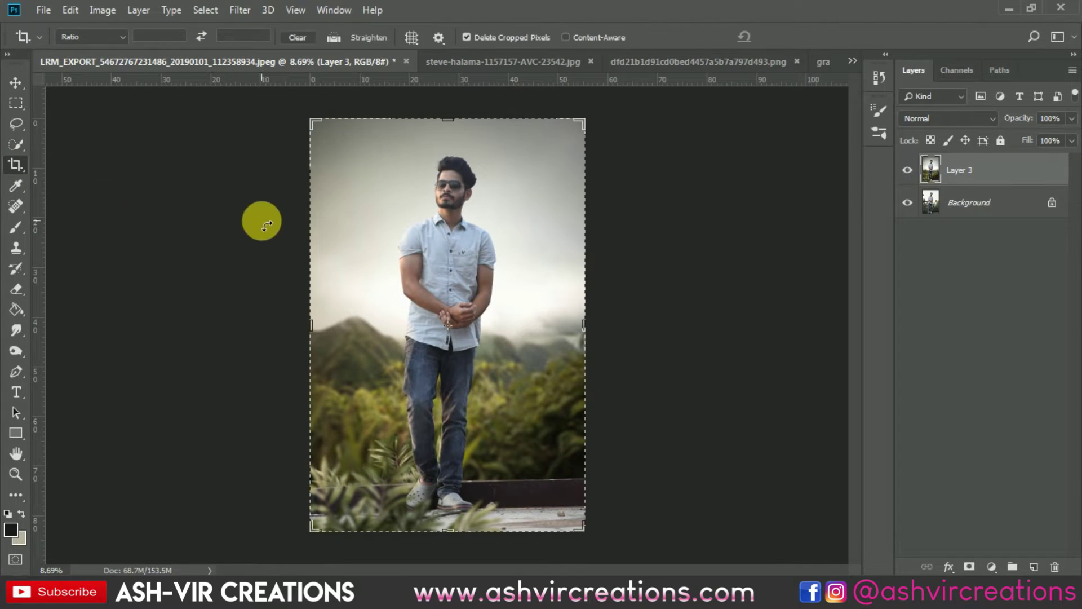
double_click(366, 252)
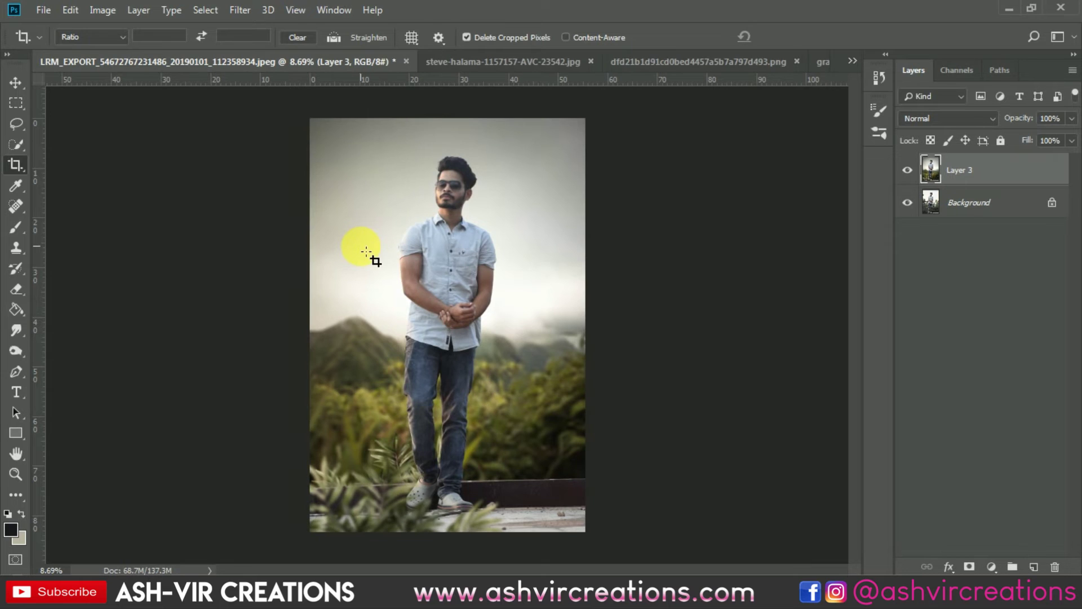
key("v")
key("ctrl+z")
key("ctrl+shift+z")
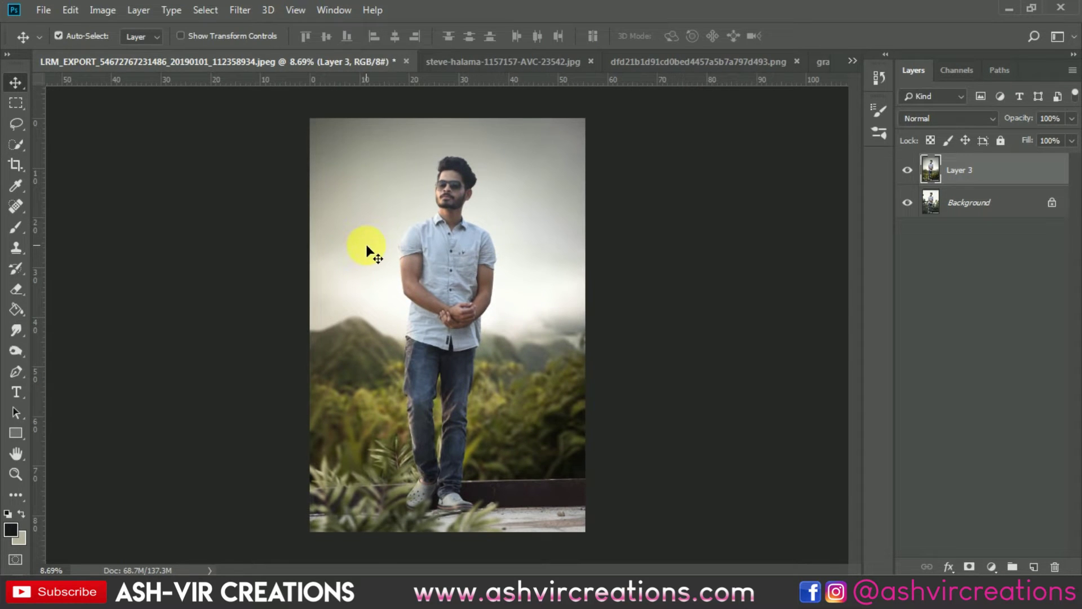
scroll(514, 262, "up", 1)
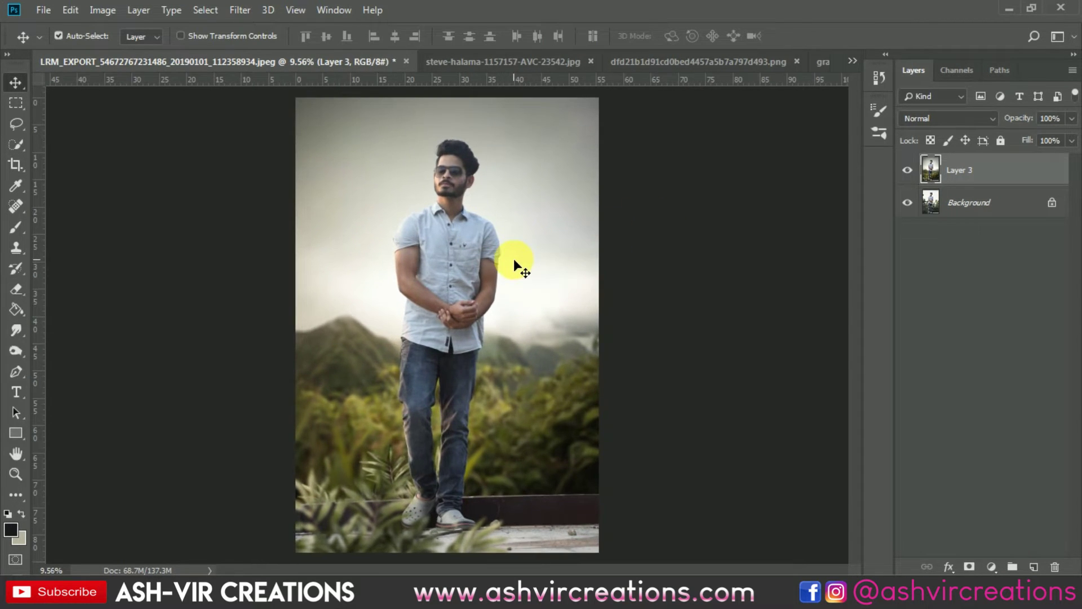
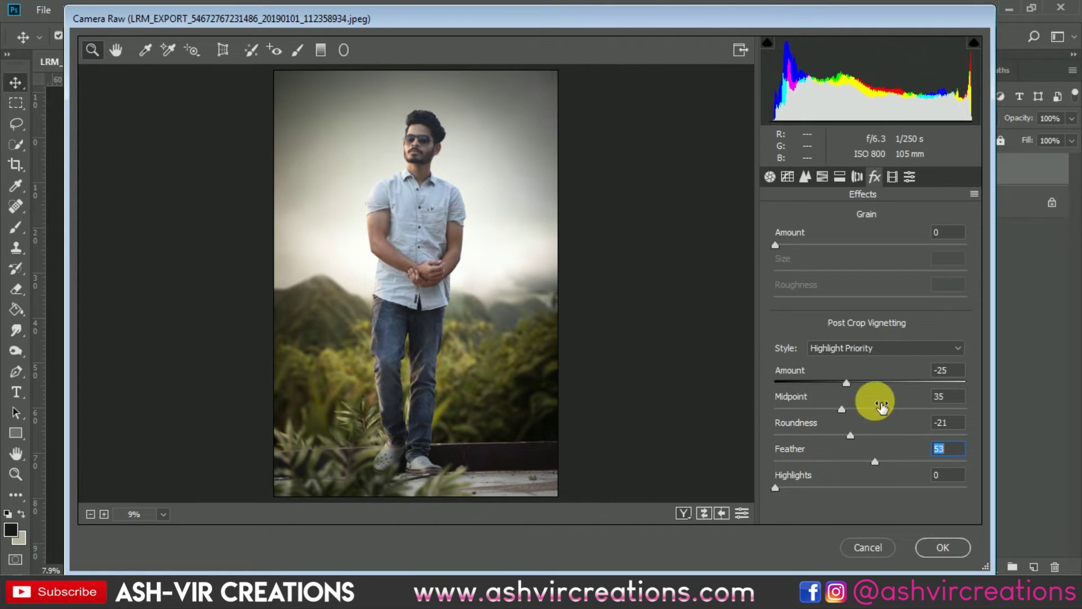
- In the Camera Raw calibration settings, set the Blue Primary hue to -26 and its saturation to +16
left_click(893, 178)
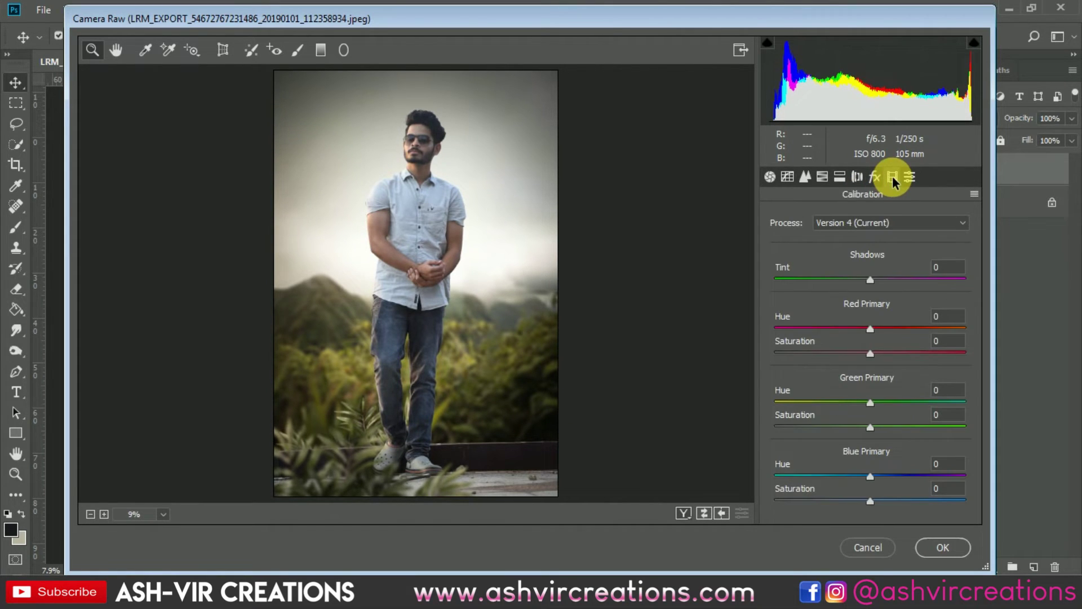
left_click_drag(870, 476, 885, 505)
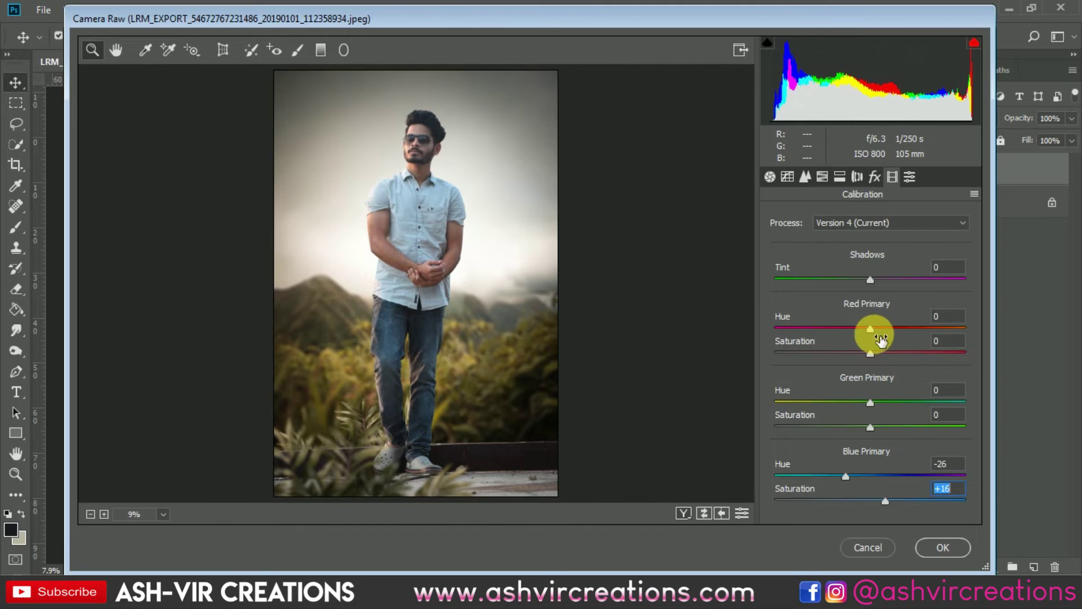
- In the Camera Raw calibration settings, set the Red Primary hue to +33 and its saturation to +4
mouse_move(872, 332)
left_mouse_down()
mouse_move(914, 330)
mouse_move(912, 354)
mouse_move(800, 352)
mouse_move(876, 348)
left_mouse_up()
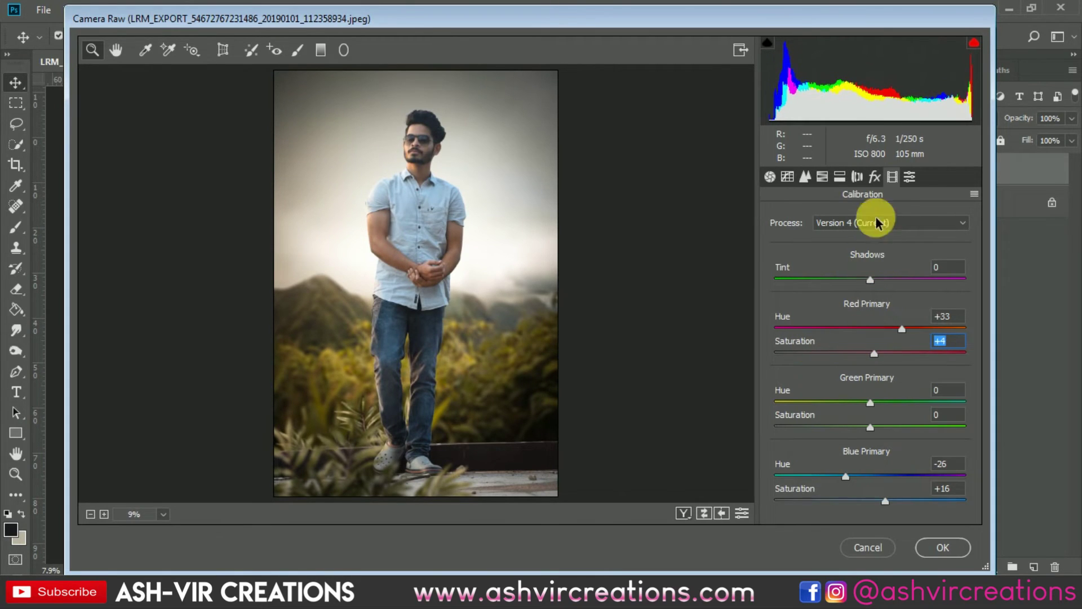
- Preview the AVC user presets on the photo, from the Fantom looks through the Teal+Orange and Teal-Blue+Orange ones, without keeping any
left_click(909, 178)
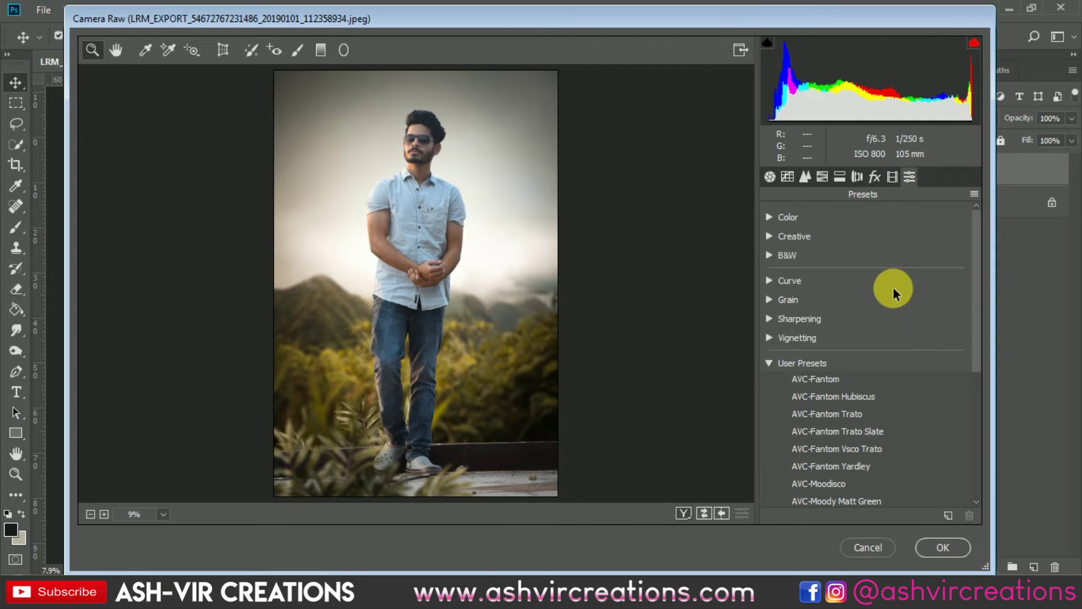
left_click(848, 394)
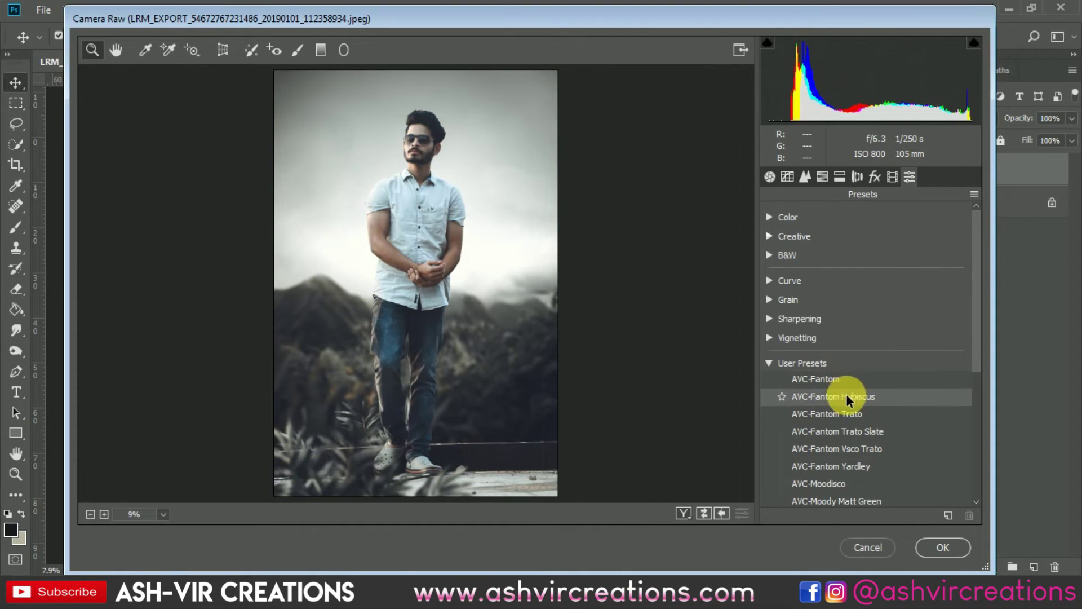
left_click(847, 420)
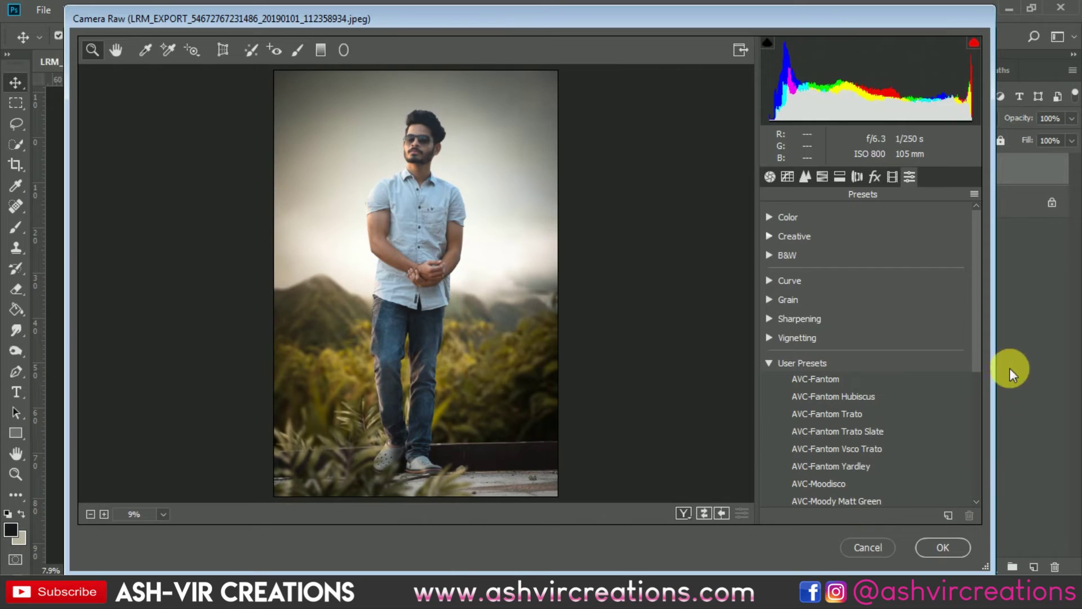
left_click_drag(973, 350, 974, 421)
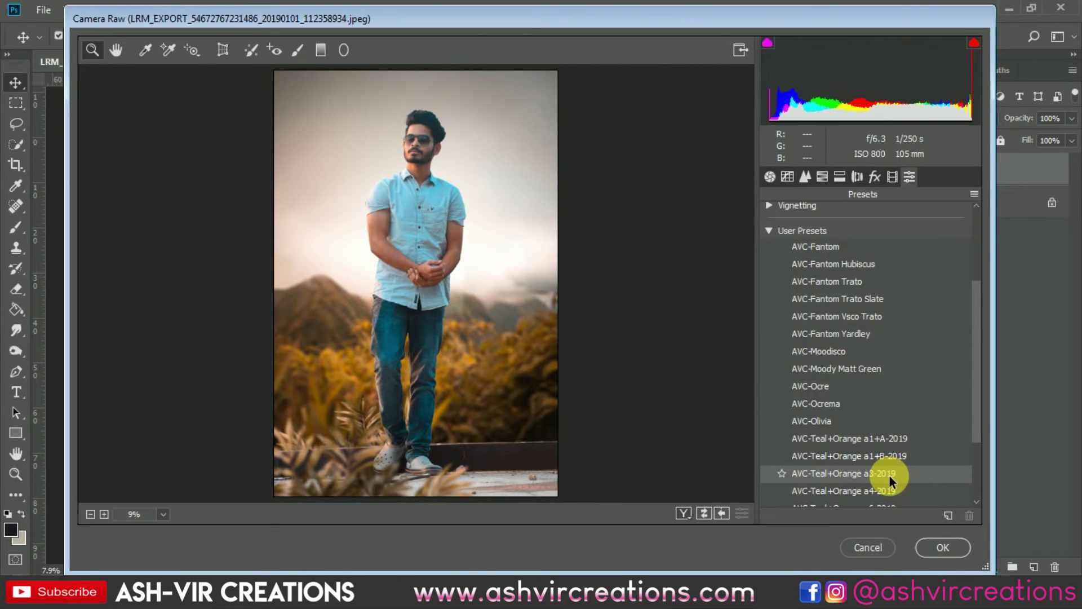
left_click_drag(975, 428, 980, 469)
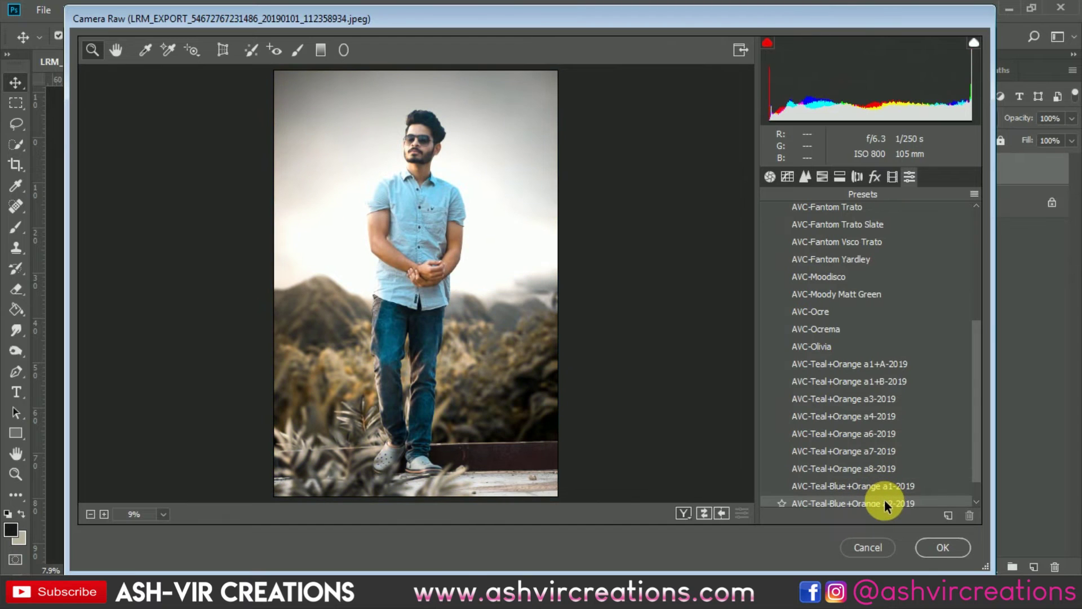
scroll(980, 462, "down", 2)
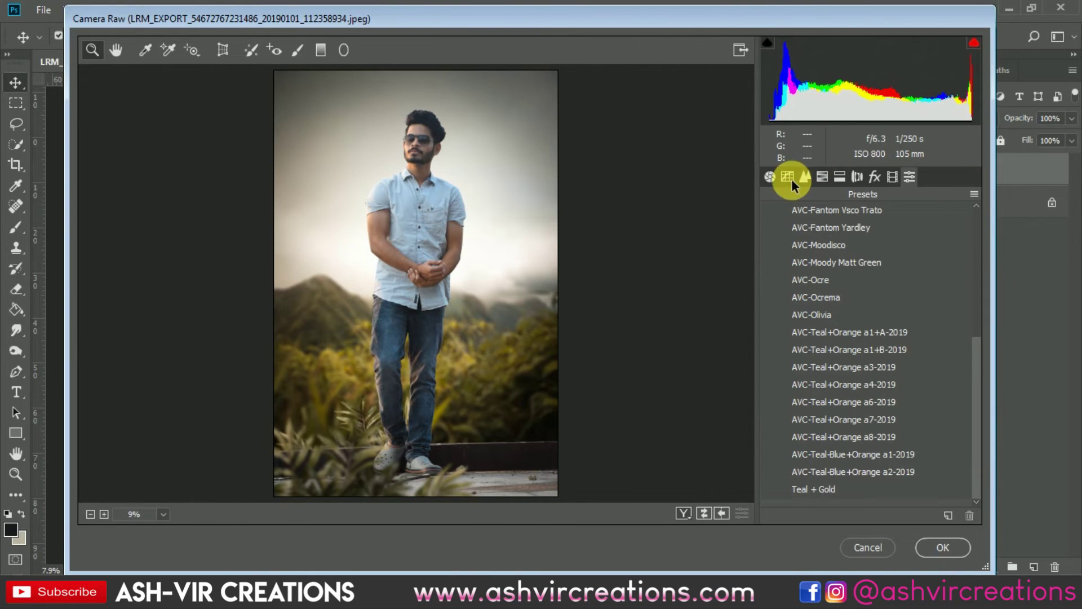
- In the Basic settings, set Contrast +8, Highlights +9, Shadows +25, Whites +6, Blacks +25 and Clarity +6, and apply the Camera Raw filter
left_click(770, 176)
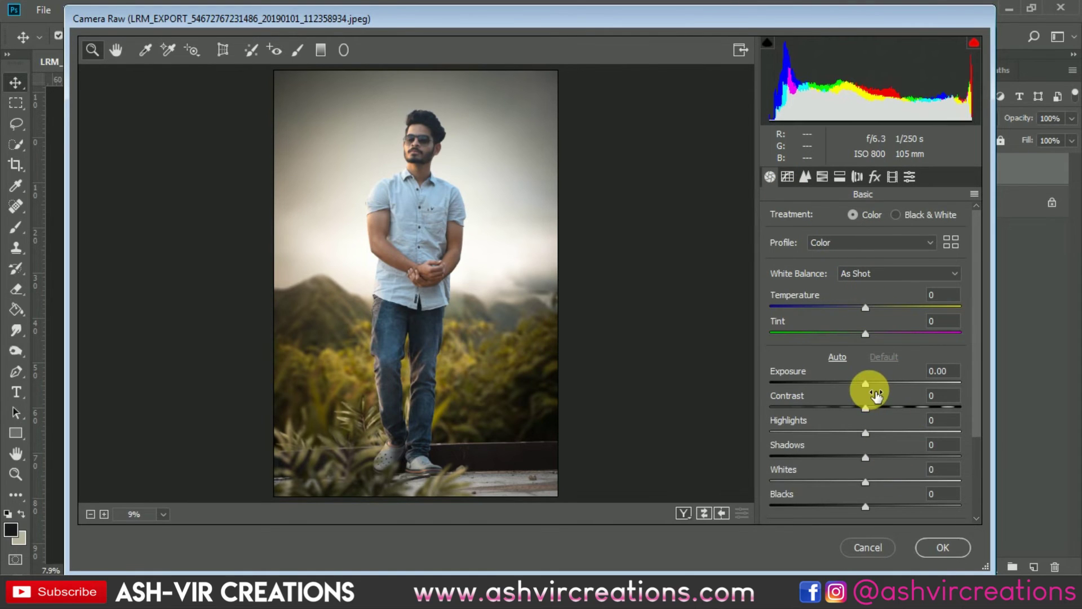
left_click_drag(869, 381, 878, 408)
left_click_drag(866, 432, 874, 431)
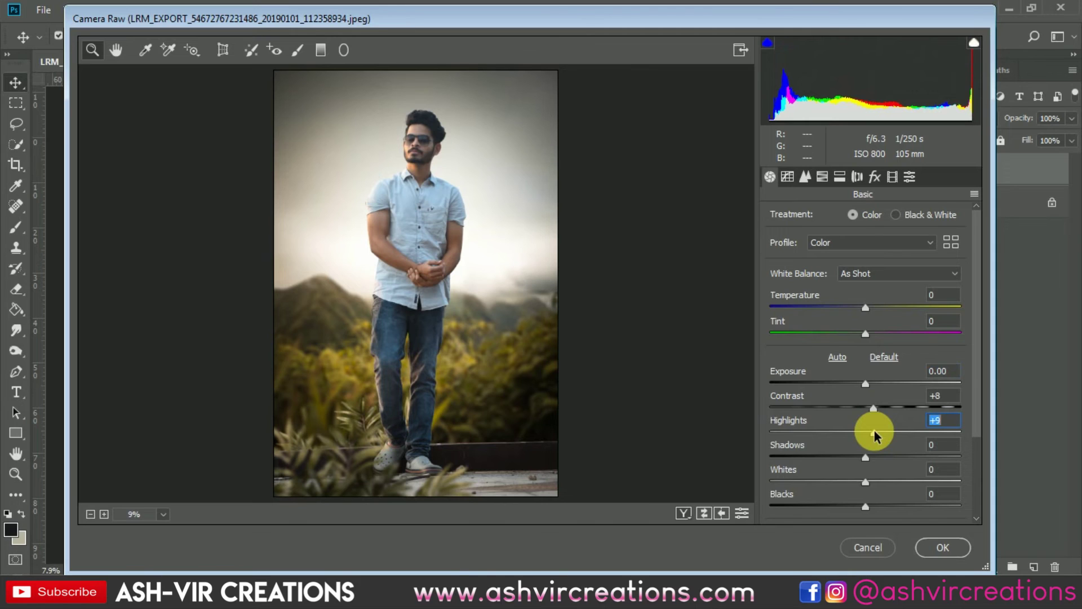
left_click_drag(869, 458, 892, 510)
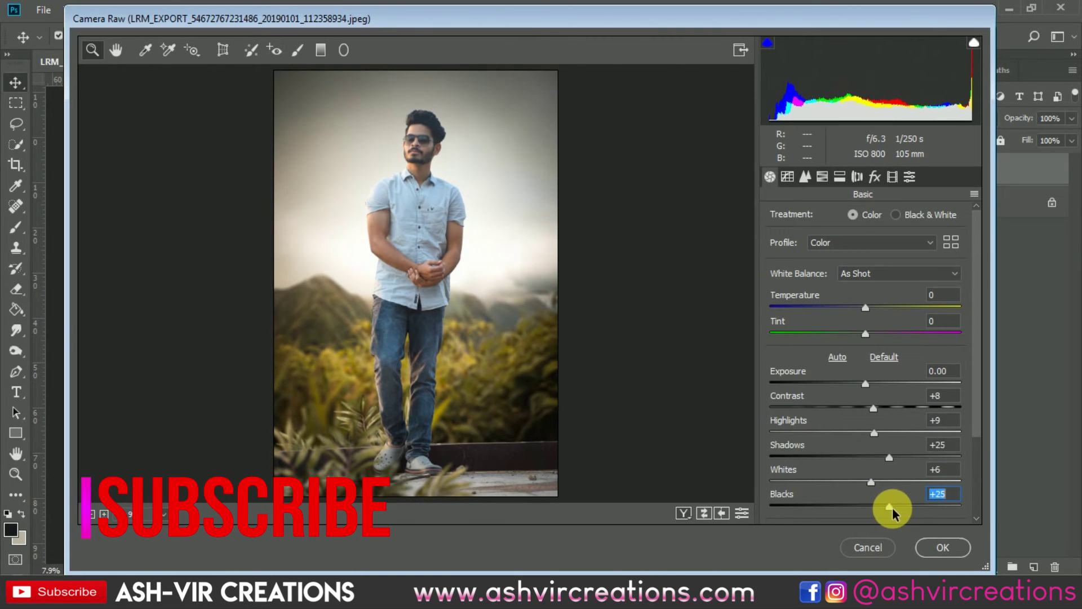
left_click_drag(975, 445, 976, 510)
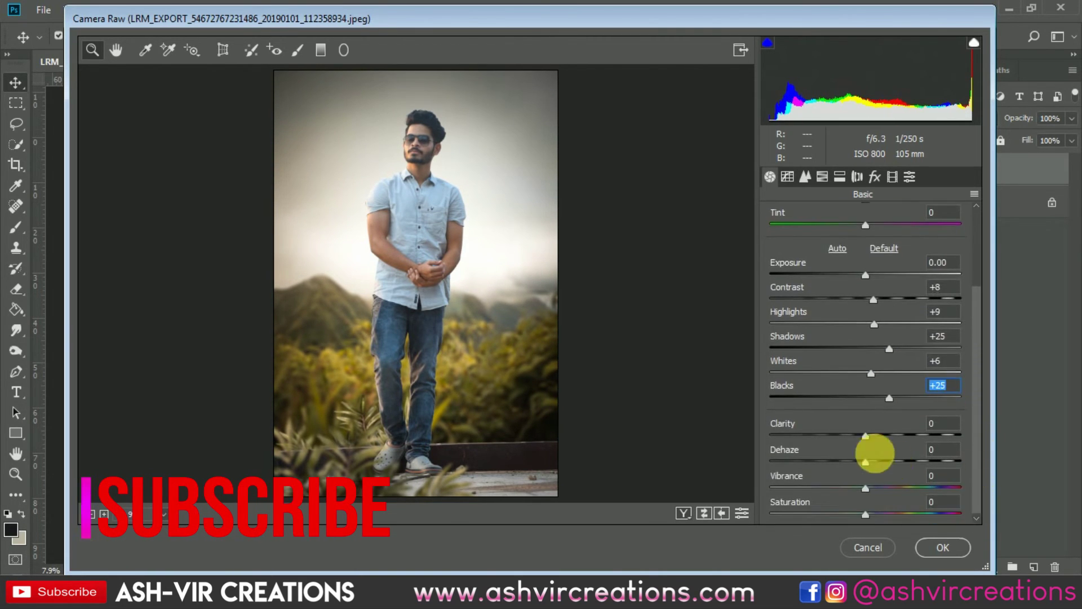
left_click_drag(865, 435, 876, 440)
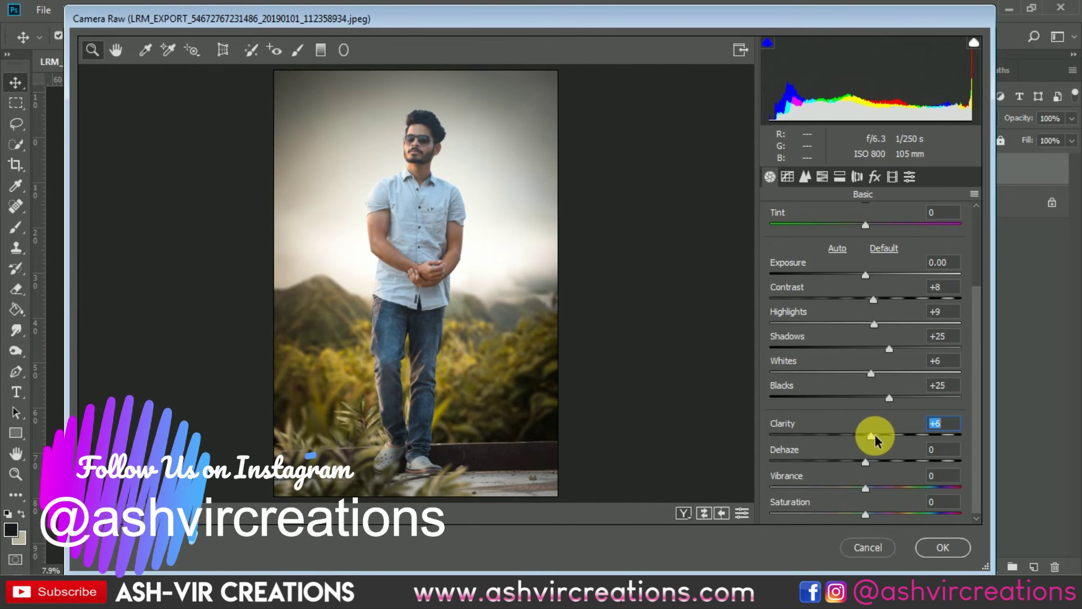
left_click(940, 548)
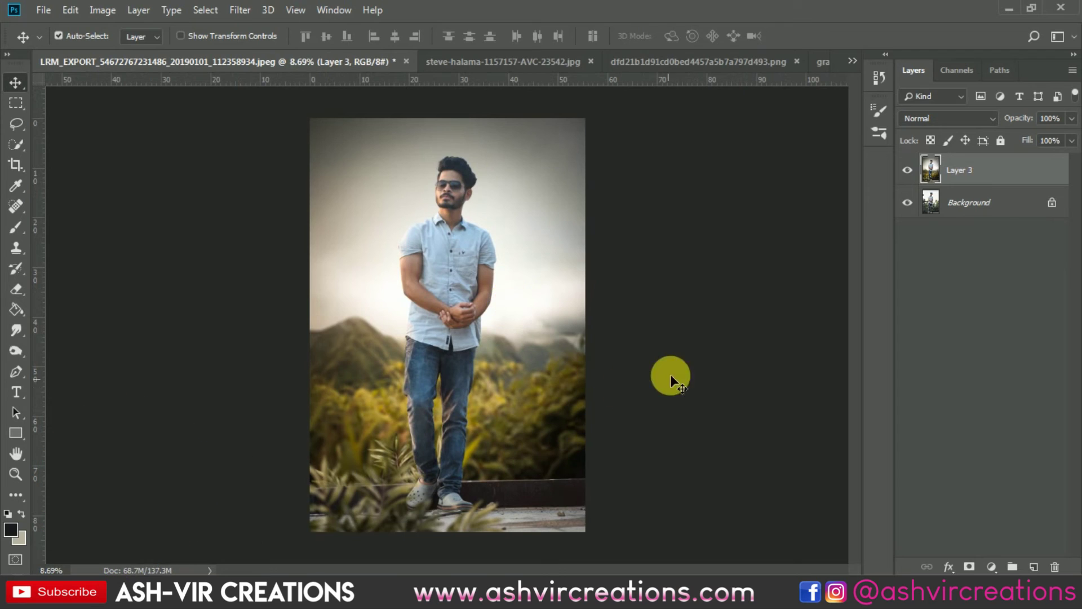
- Add a Color Lookup adjustment layer above Layer 3 using the 3D LUT AVCINE-mood + gold-3.CUBE
left_click(998, 569)
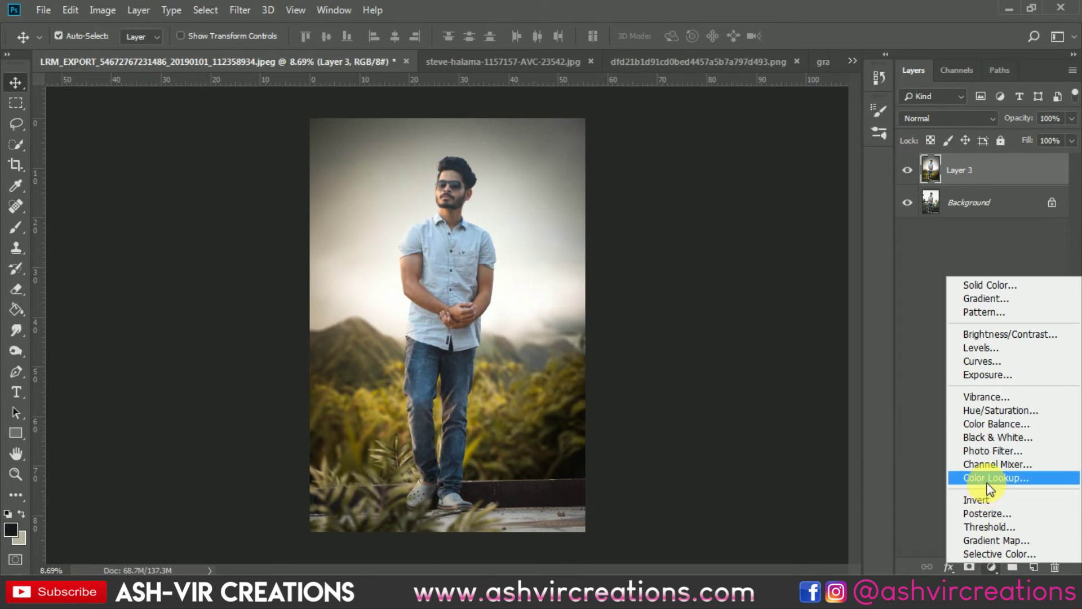
left_click(742, 303)
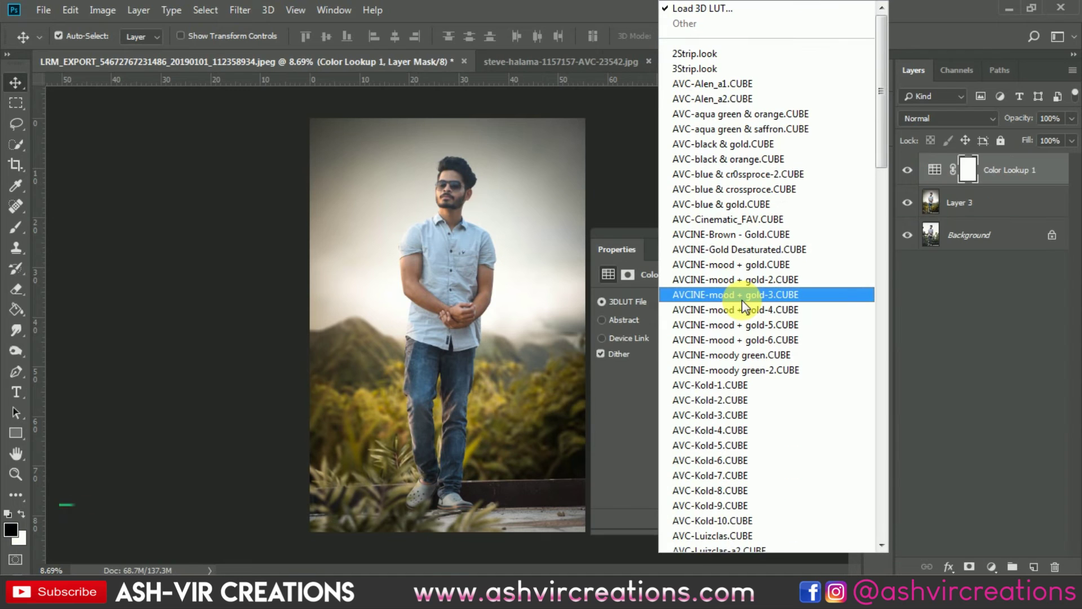
left_click(742, 298)
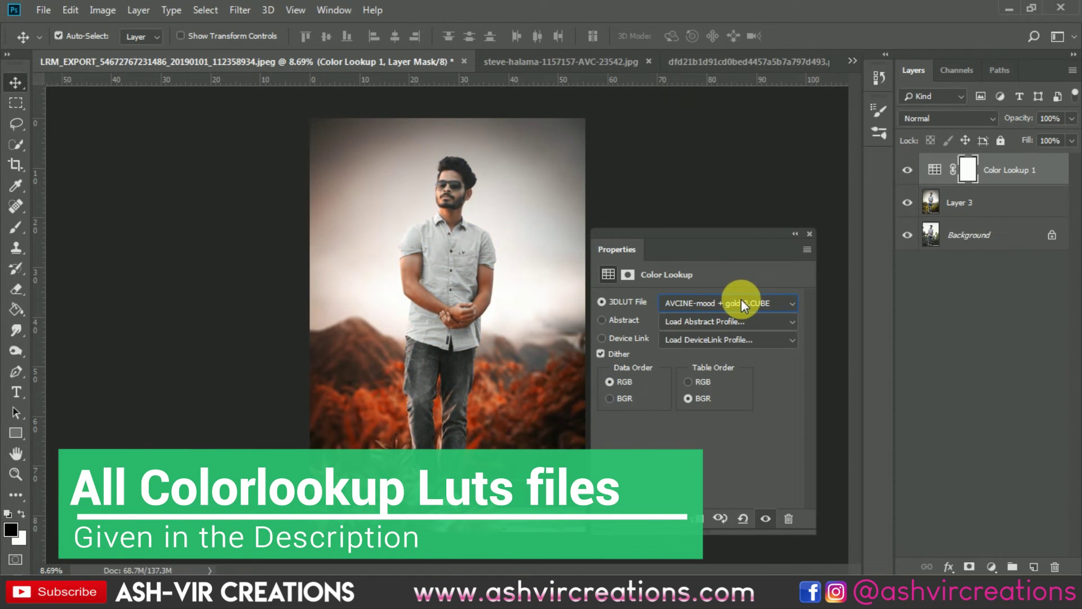
- Compare the neighbouring 3D LUTs on the Color Lookup layer and settle on AVCINE-mood + gold-4.CUBE
key("Up")
key("Up")
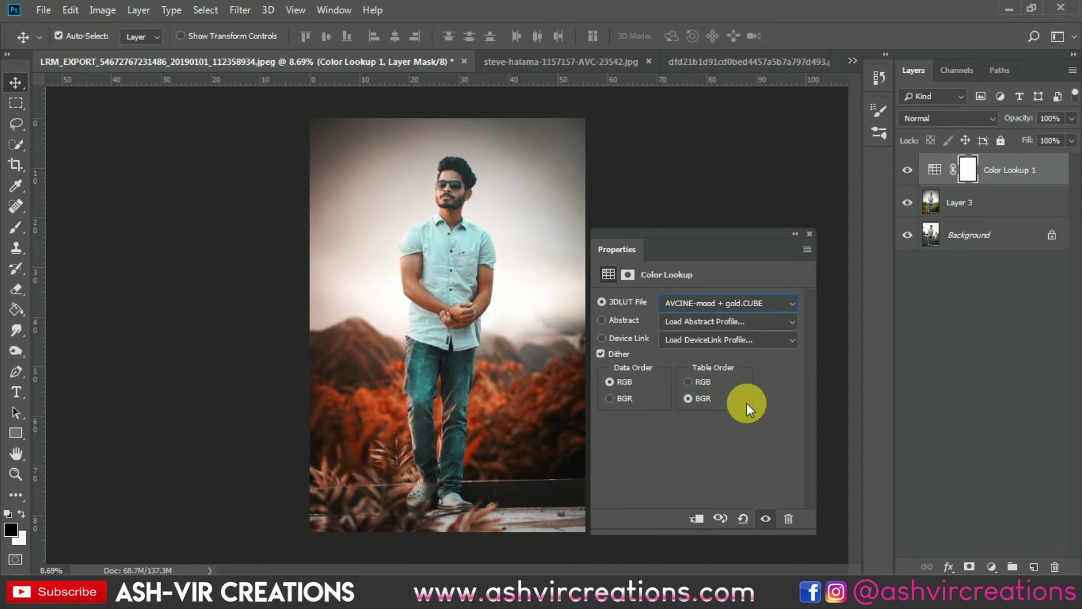
key("Up")
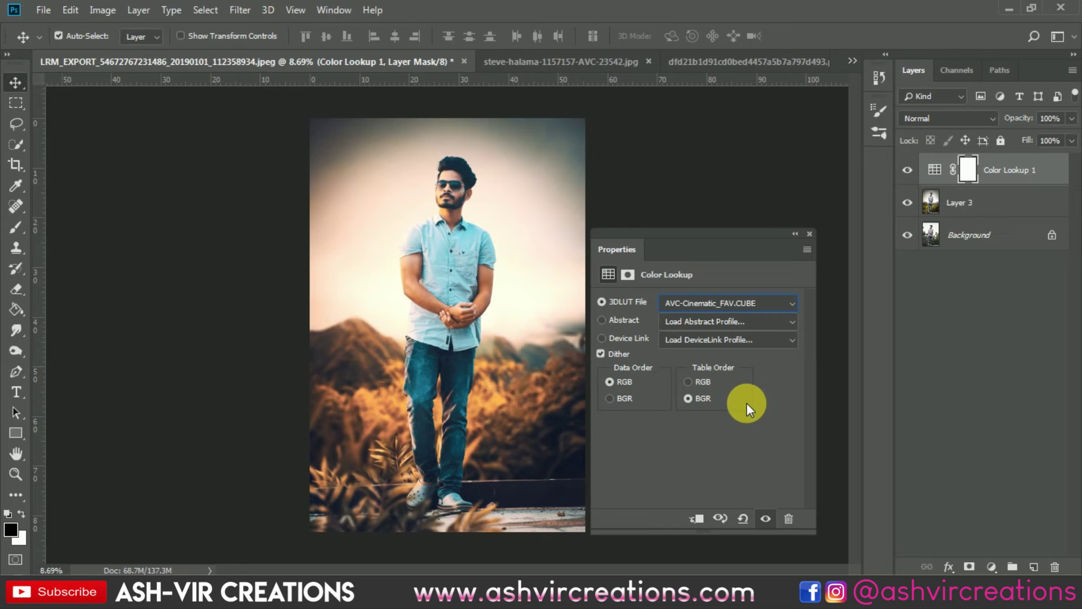
key("Down")
key("Down")
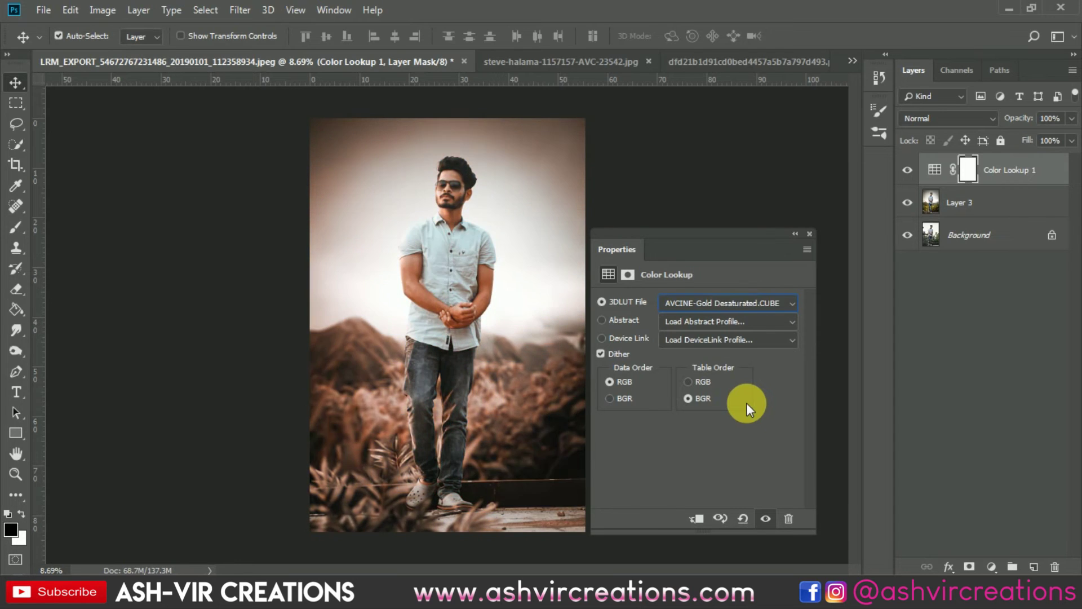
key("Down")
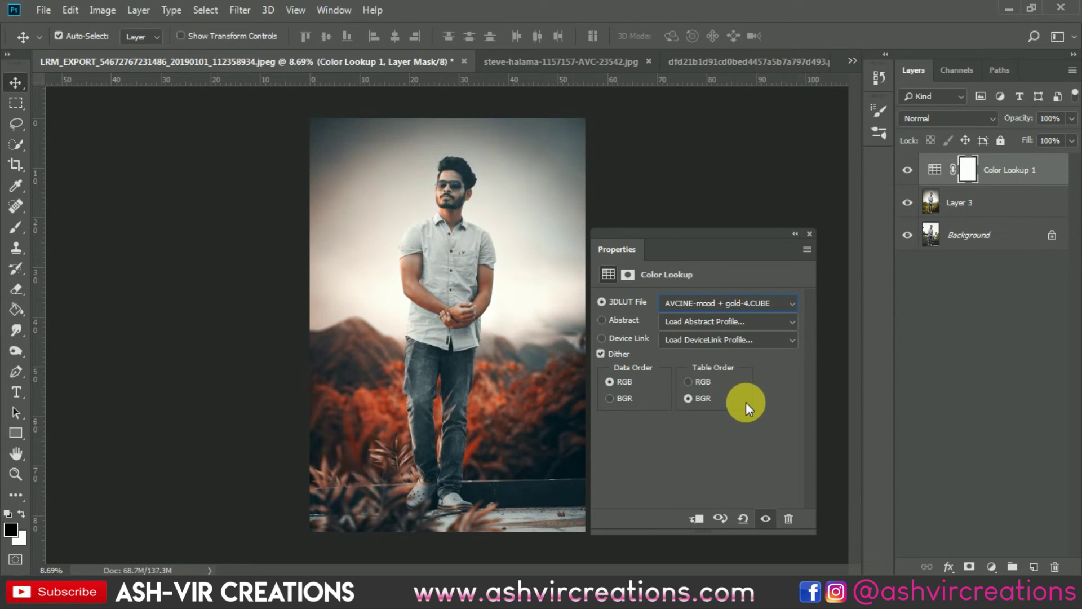
key("Down")
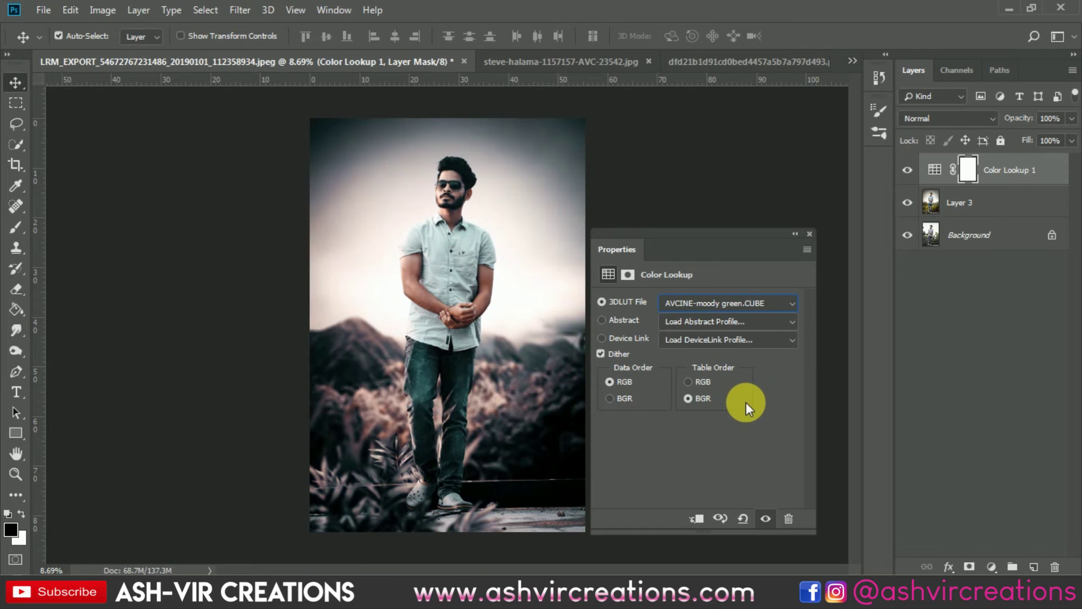
key("Up")
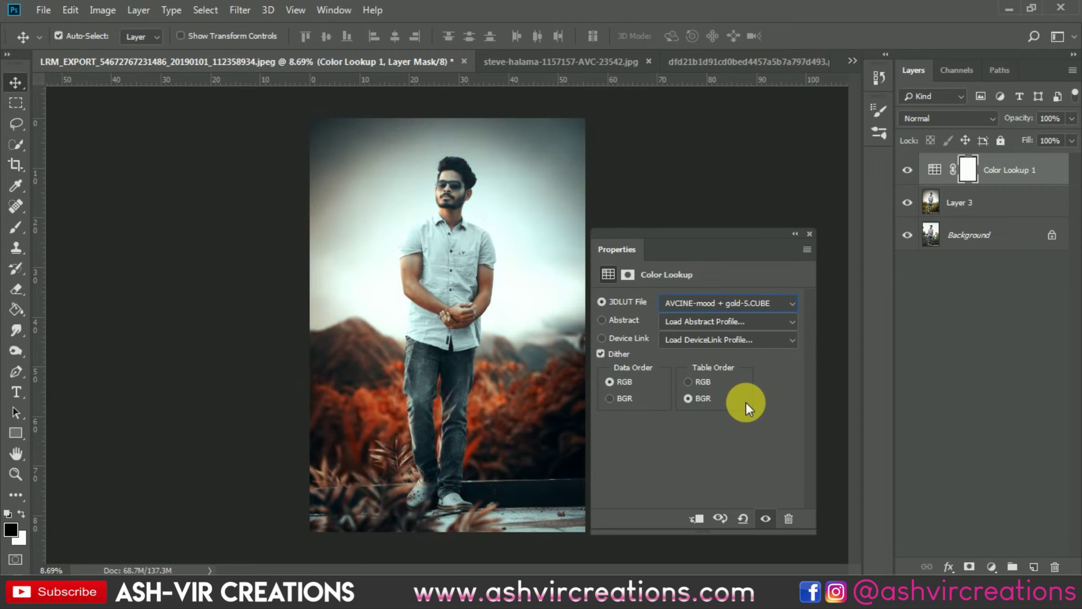
key("Up")
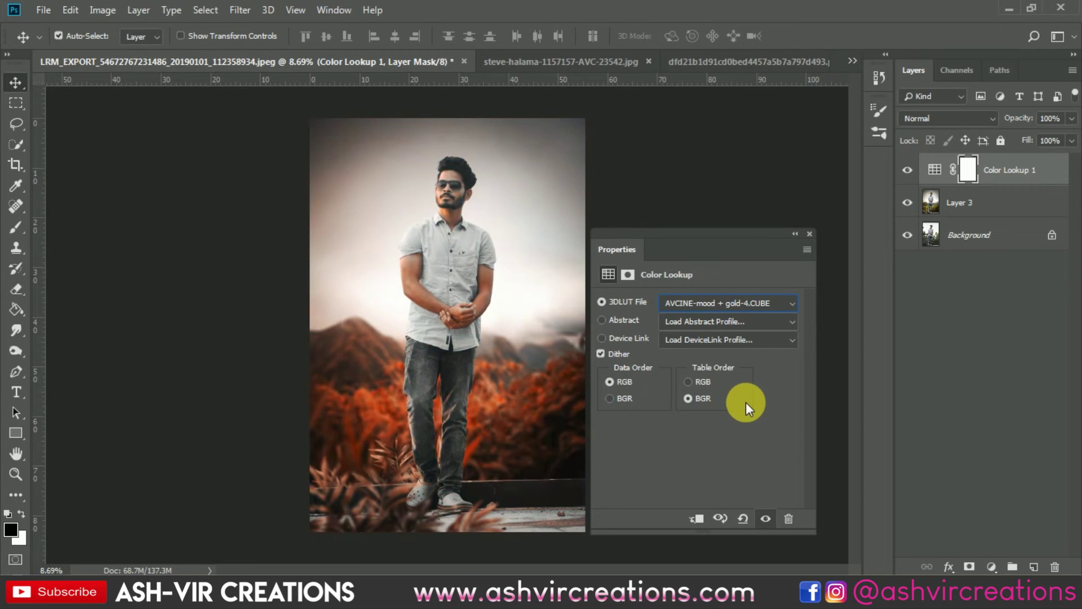
left_click(807, 233)
- Lower the Color Lookup 1 layer's opacity to 42% and compare the image with and without the layer
left_click(907, 170)
left_click(908, 169)
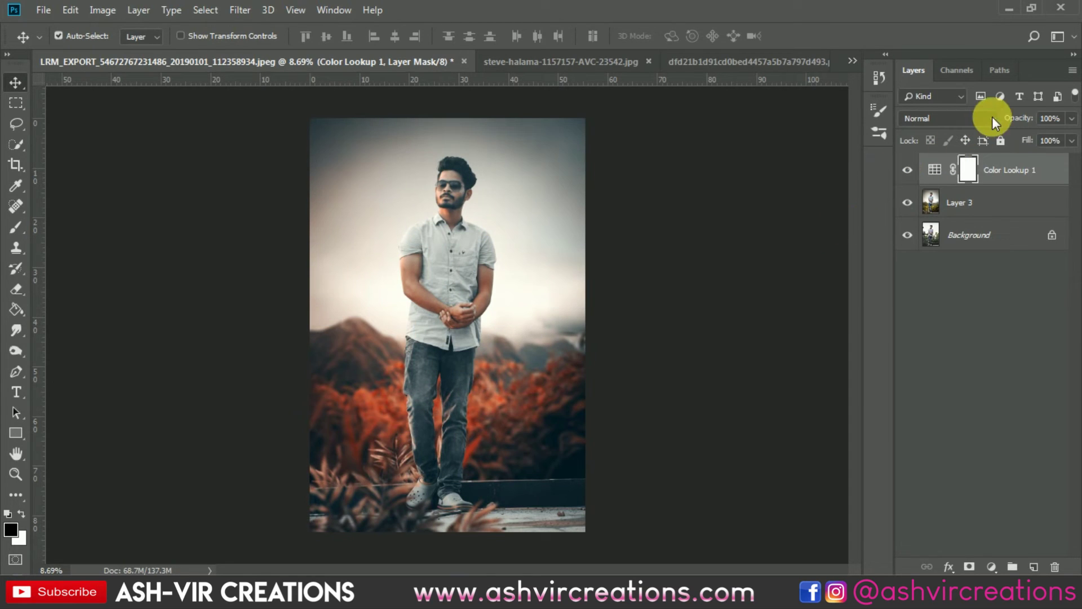
left_click_drag(1015, 113, 888, 107)
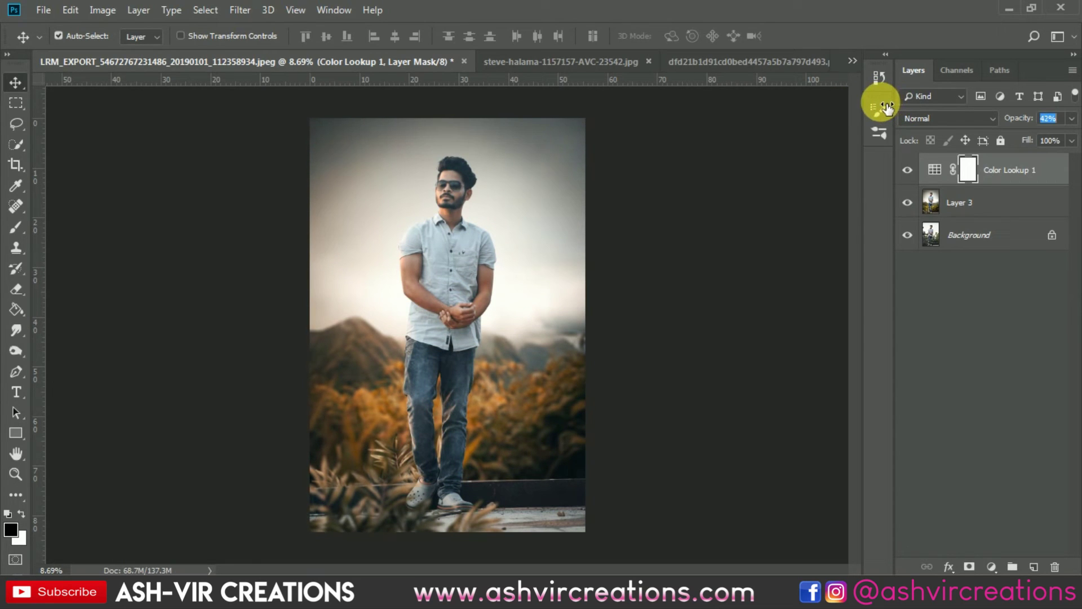
left_click(909, 170)
left_click(909, 170)
left_click(909, 170)
left_click(909, 171)
left_click(909, 170)
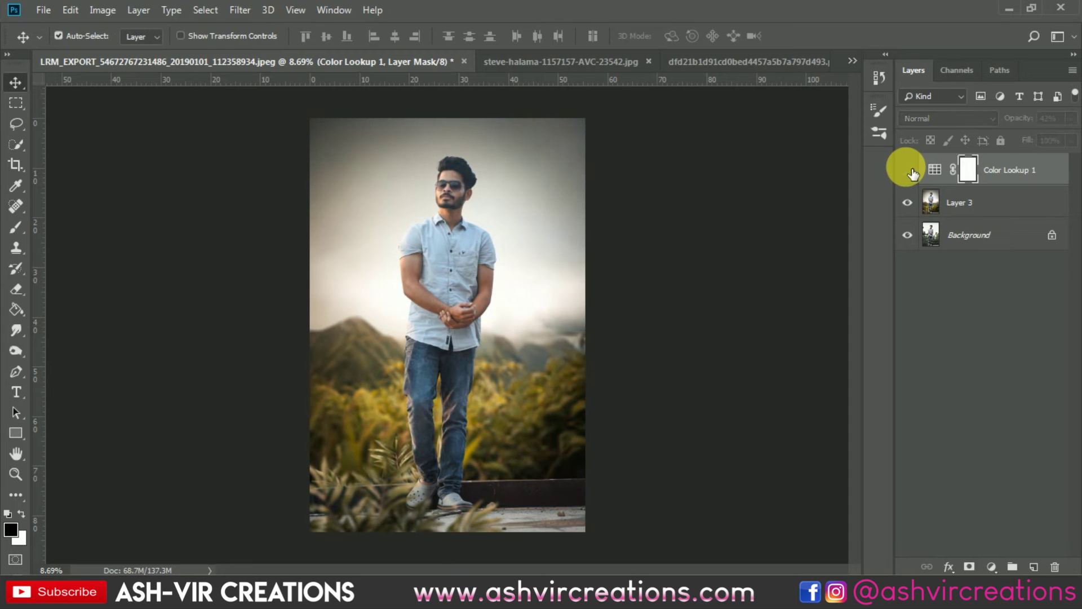
left_click(909, 170)
- Set the Color Lookup 1 layer's opacity to 57% and compare the image with and without it, leaving the layer shown
left_click_drag(1013, 122, 1034, 125)
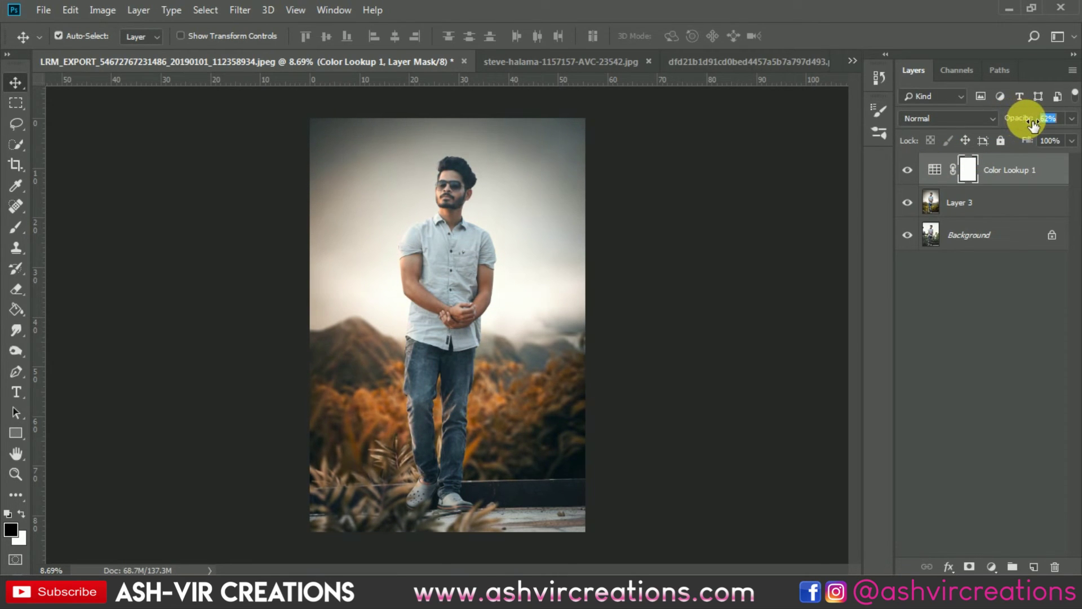
left_click(918, 171)
left_click(917, 170)
left_click(918, 171)
left_click(918, 170)
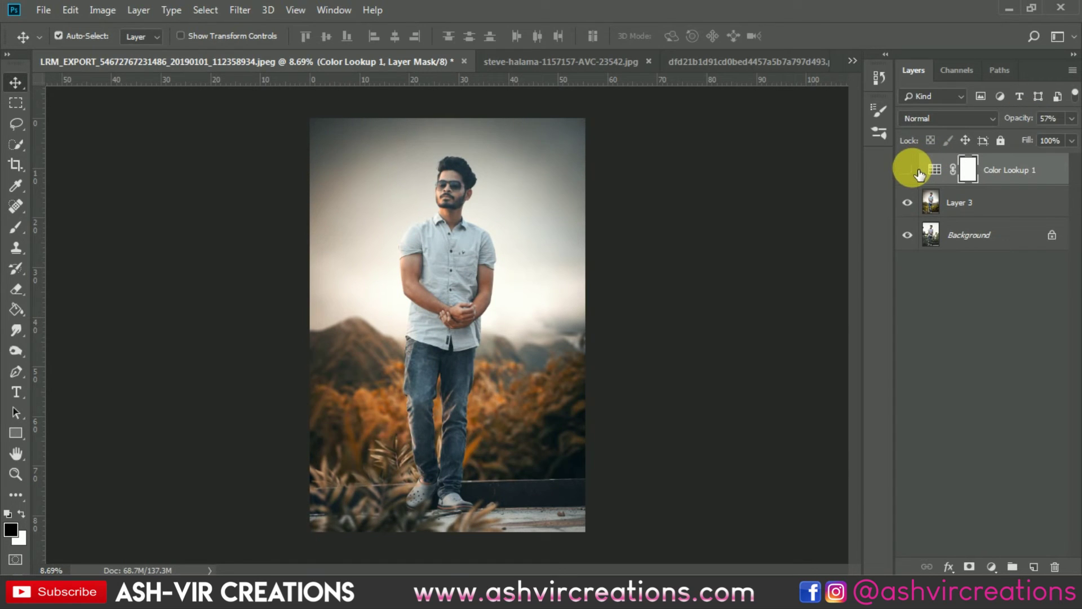
left_click(918, 170)
left_click(918, 170)
left_click(918, 170)
left_click(918, 171)
left_click(918, 171)
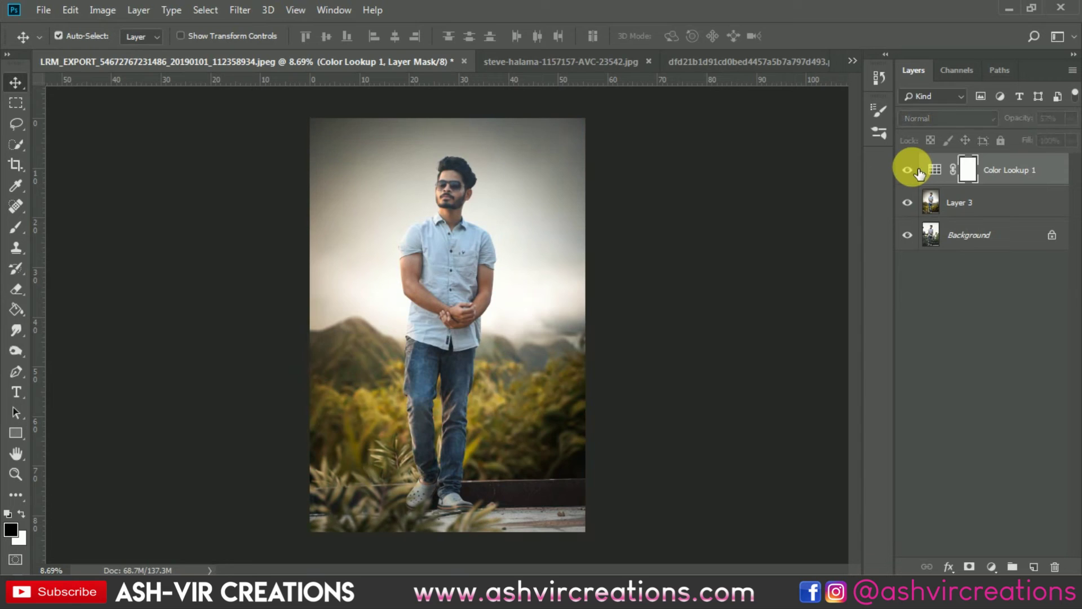
left_click(918, 170)
- Merge the Color Lookup 1 adjustment layer and Layer 3 into one layer above the locked Background
left_click(989, 208)
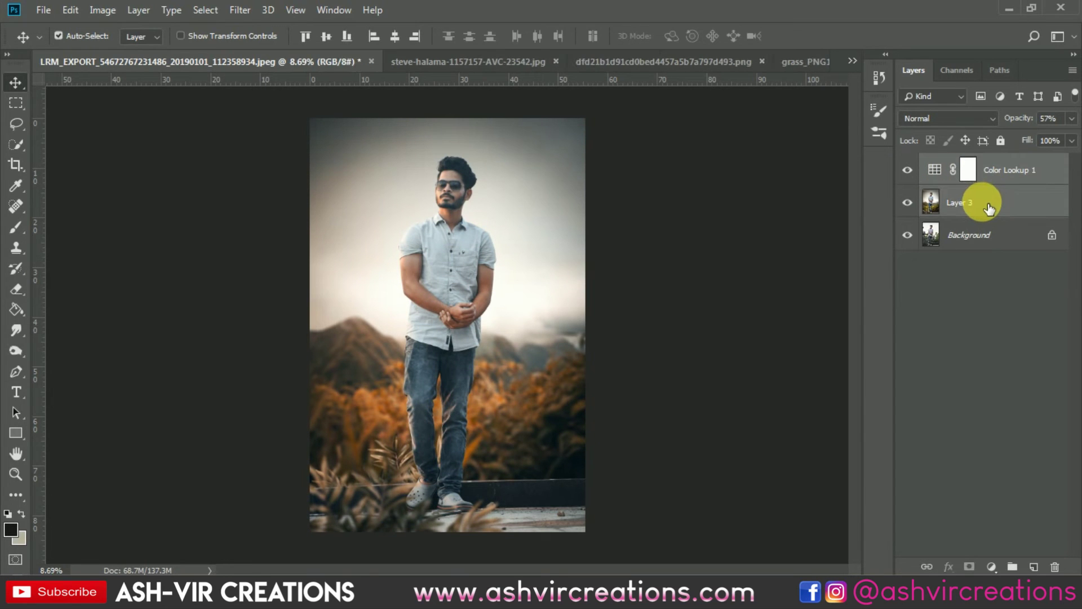
right_click(988, 206)
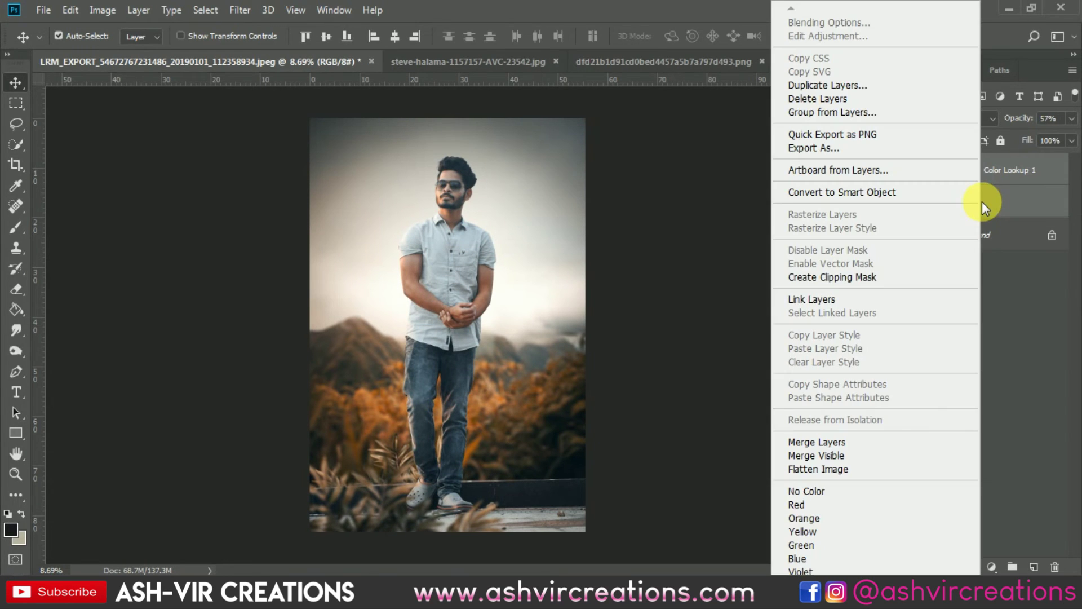
left_click(797, 442)
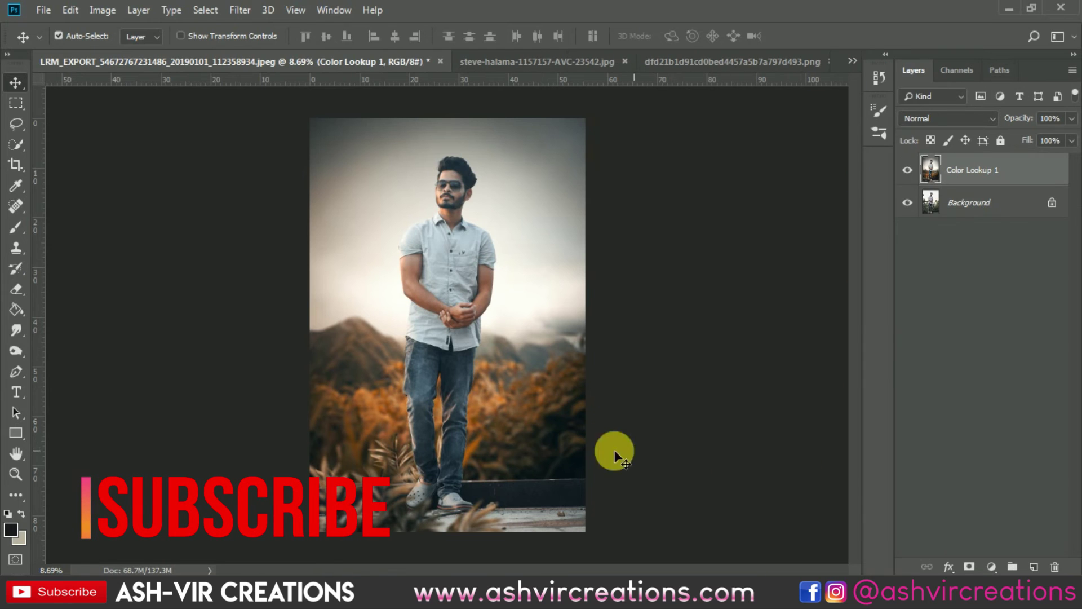
scroll(401, 497, "up", 3)
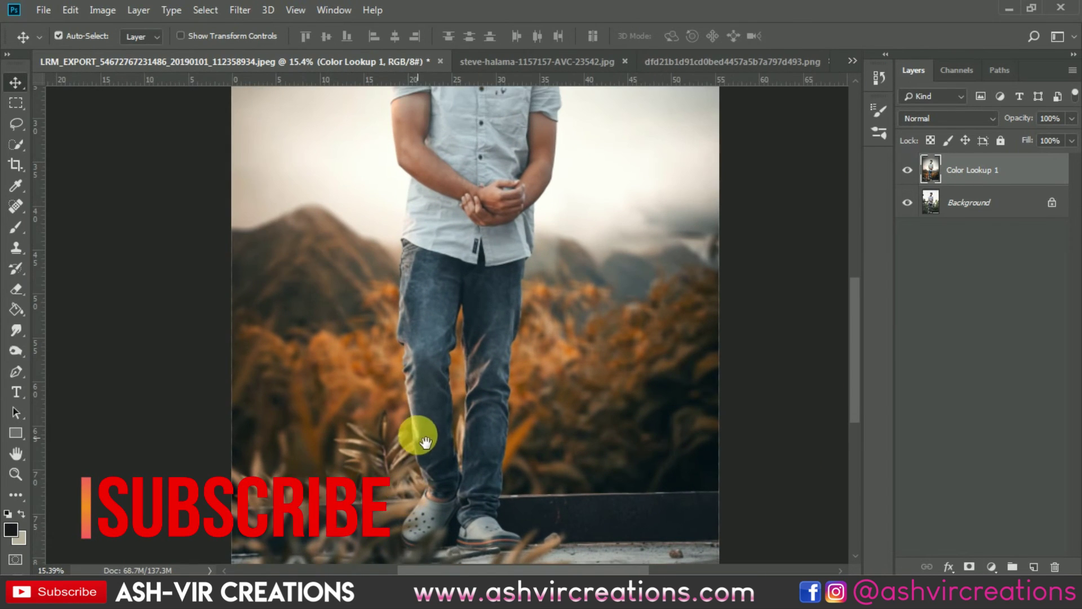
left_click_drag(417, 437, 442, 350)
scroll(476, 398, "down", 3)
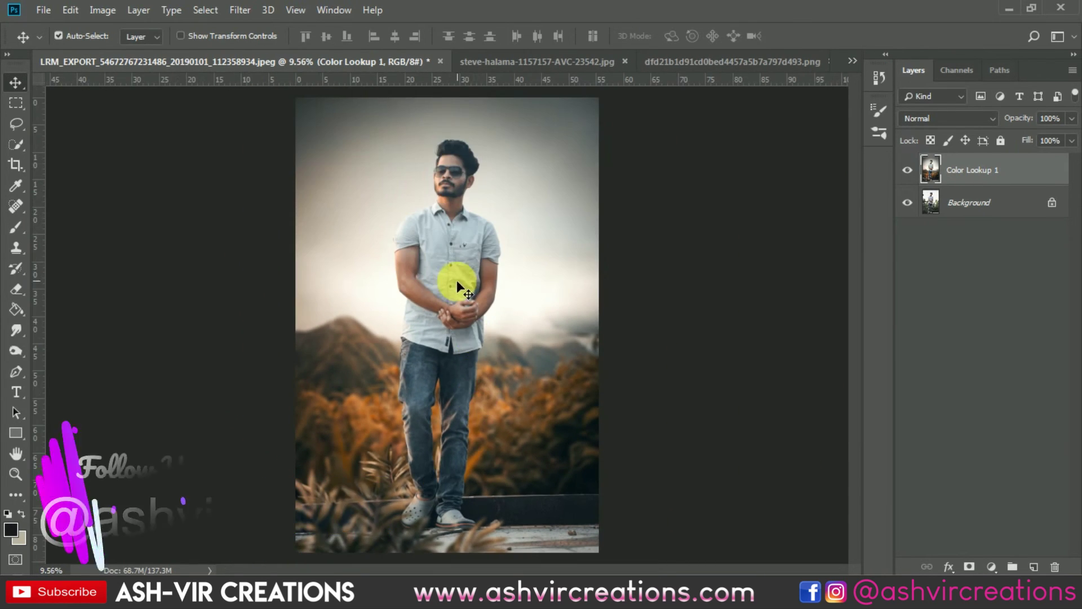
scroll(443, 163, "up", 3)
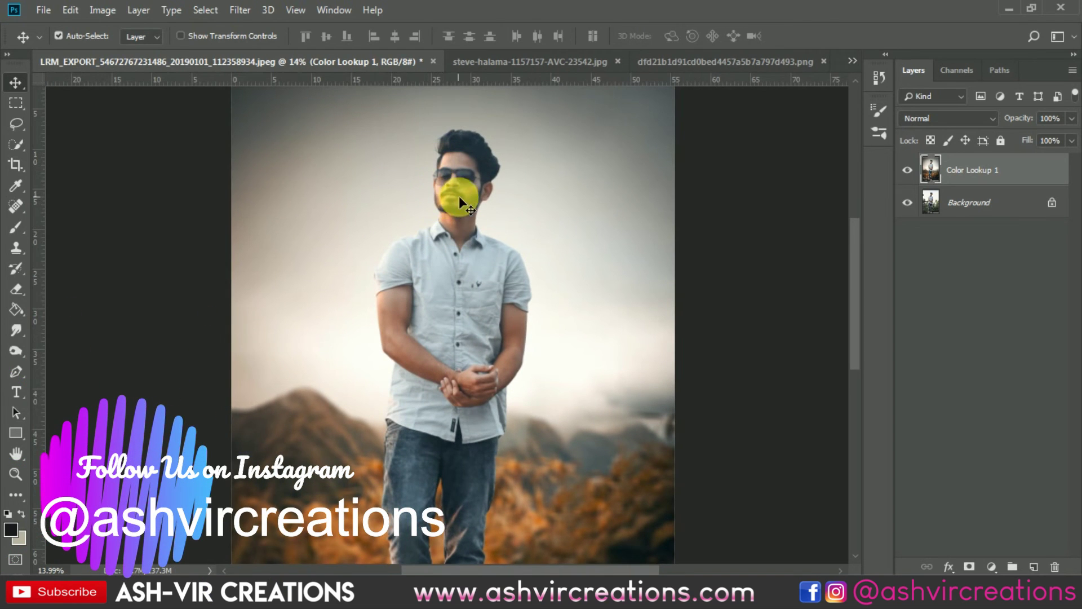
- Add a new layer above Color Lookup 1 and set the foreground color to a bright orange with hue 37° for the Brush tool
left_click(1035, 567)
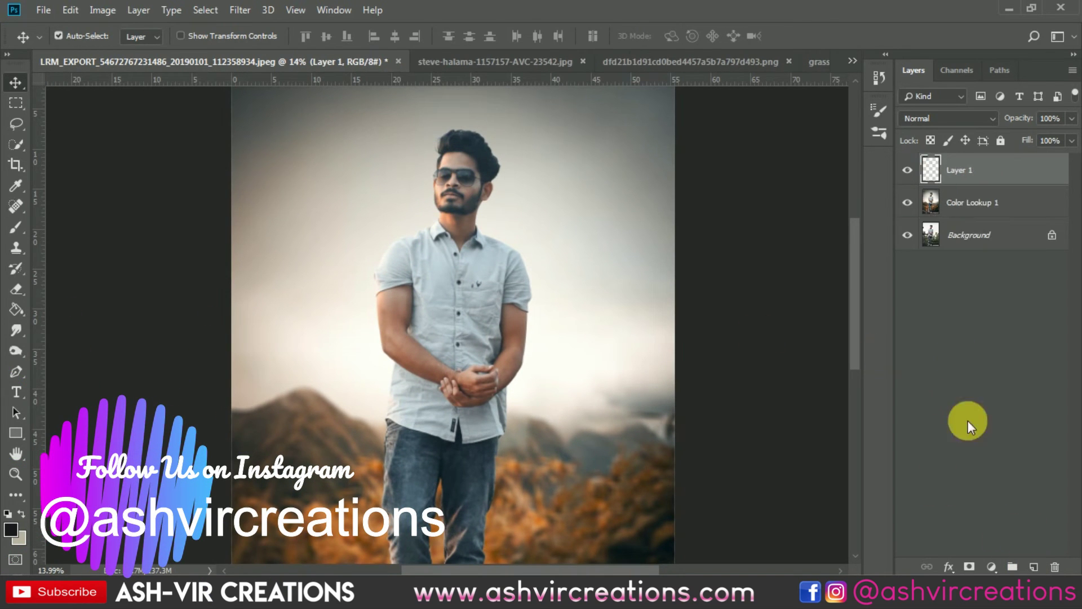
left_click(17, 225)
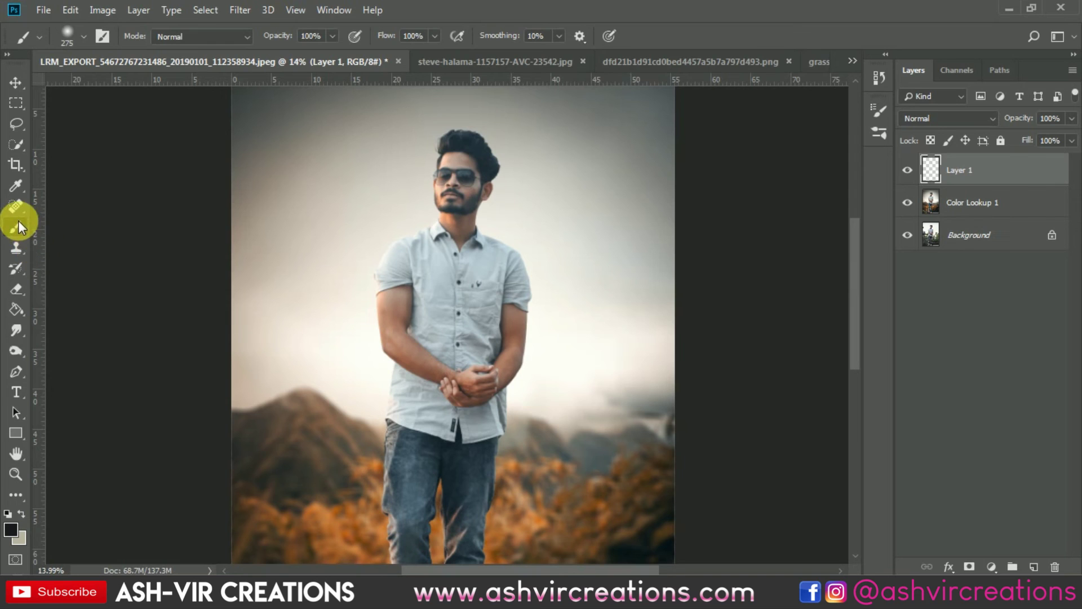
left_click(10, 530)
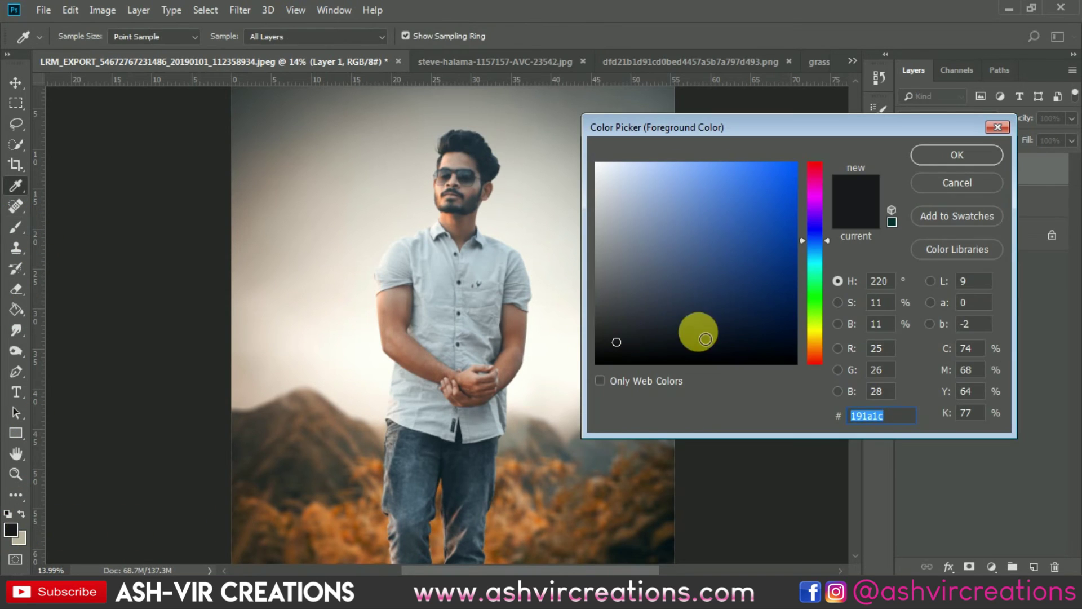
left_click(818, 337)
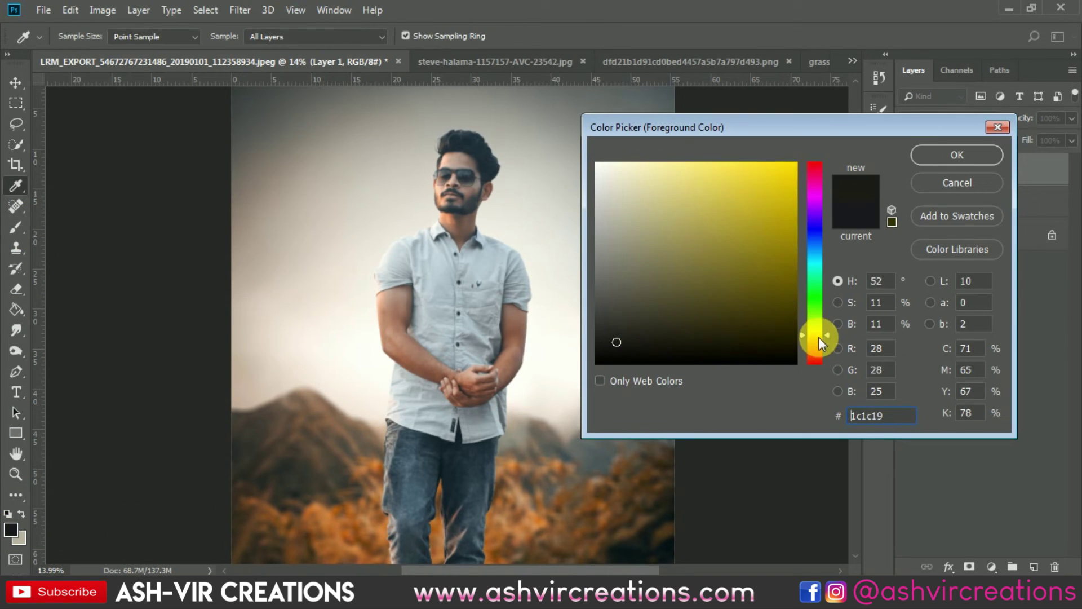
left_click_drag(818, 337, 821, 342)
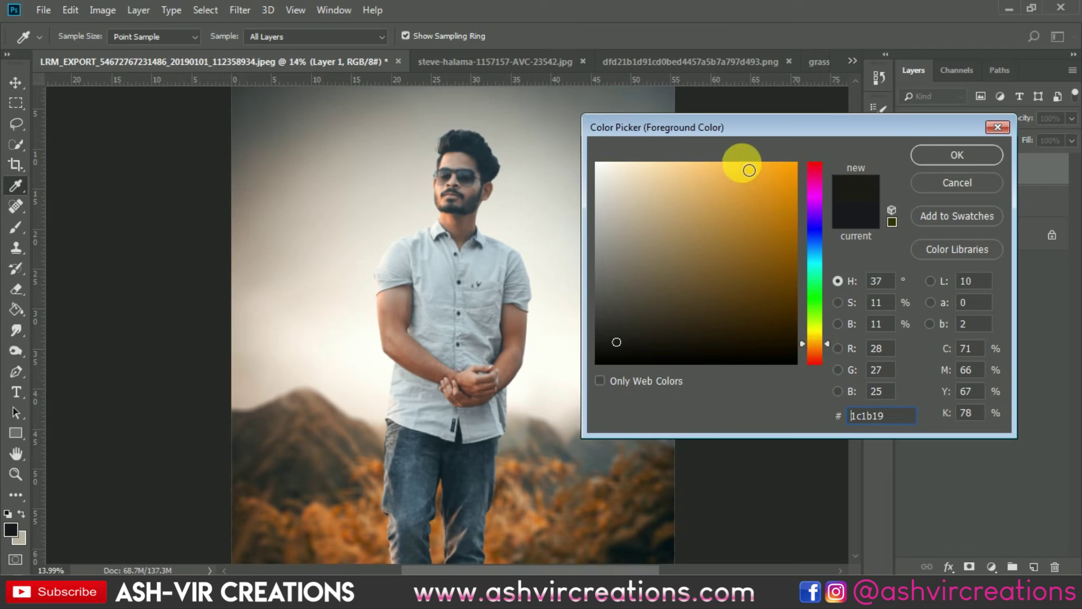
left_click(749, 171)
left_click(957, 155)
- Paint a single soft orange dab with the 275 px brush in the sky beside the man, level with his neck
key("b")
scroll(314, 248, "up", 2)
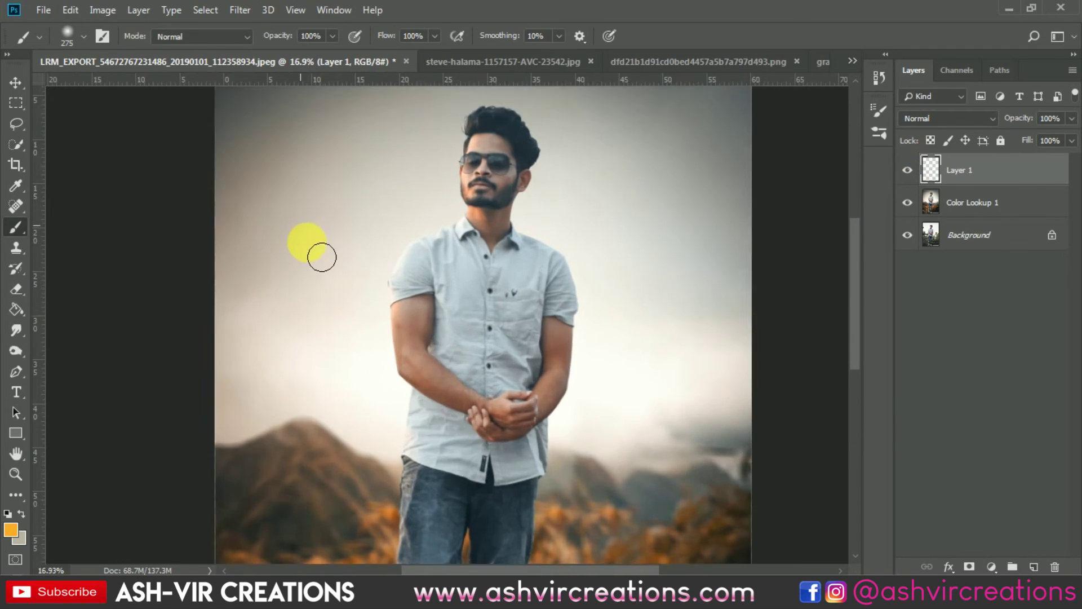
scroll(319, 248, "up", 2)
right_click(316, 240)
key("Escape")
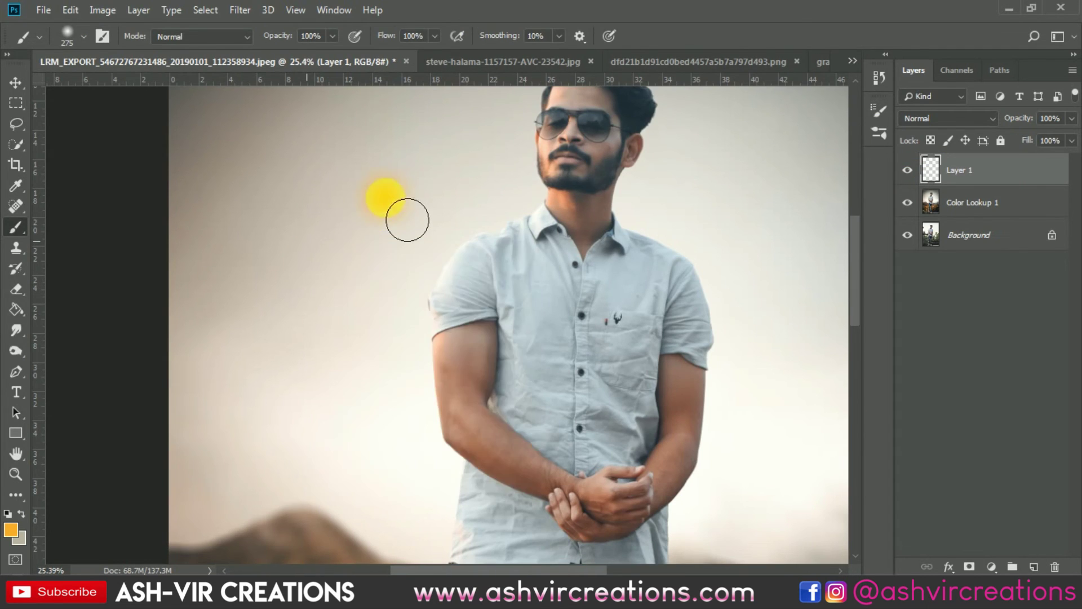
left_click(413, 254)
- Scale the orange dab up to about 326% with Free Transform and set Layer 1's blend mode to Screen
key("v")
key("ctrl+t")
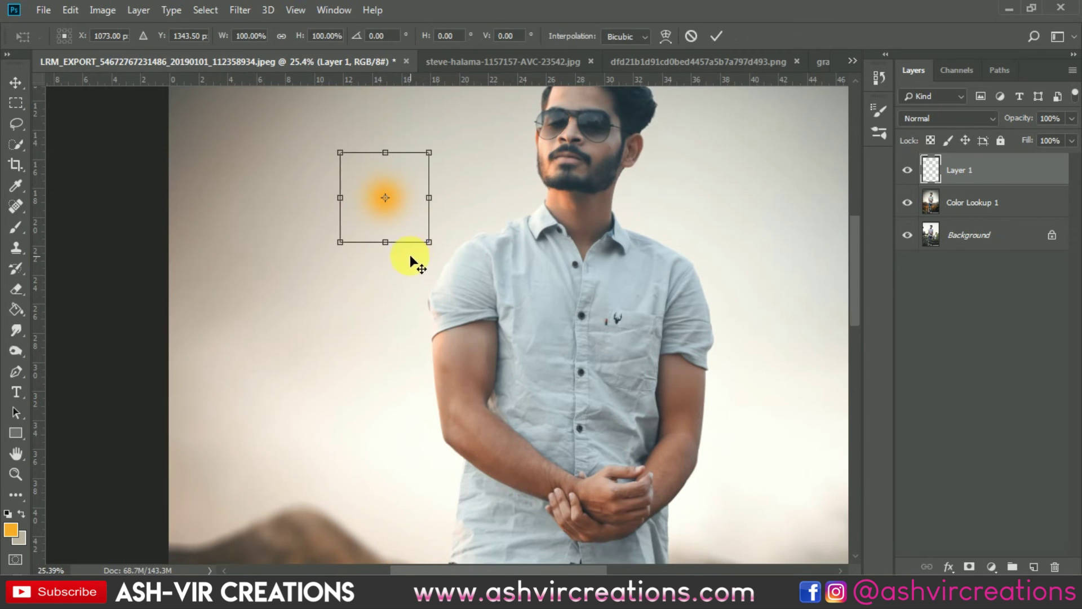
mouse_move(425, 248)
left_mouse_down()
mouse_move(459, 261)
mouse_move(530, 344)
left_mouse_up()
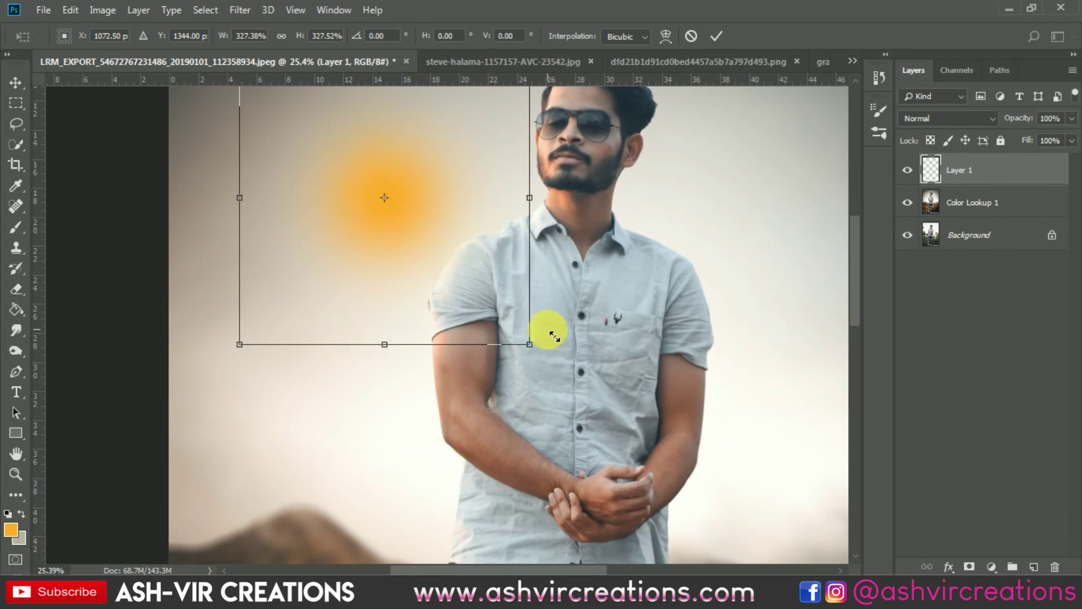
left_click(955, 118)
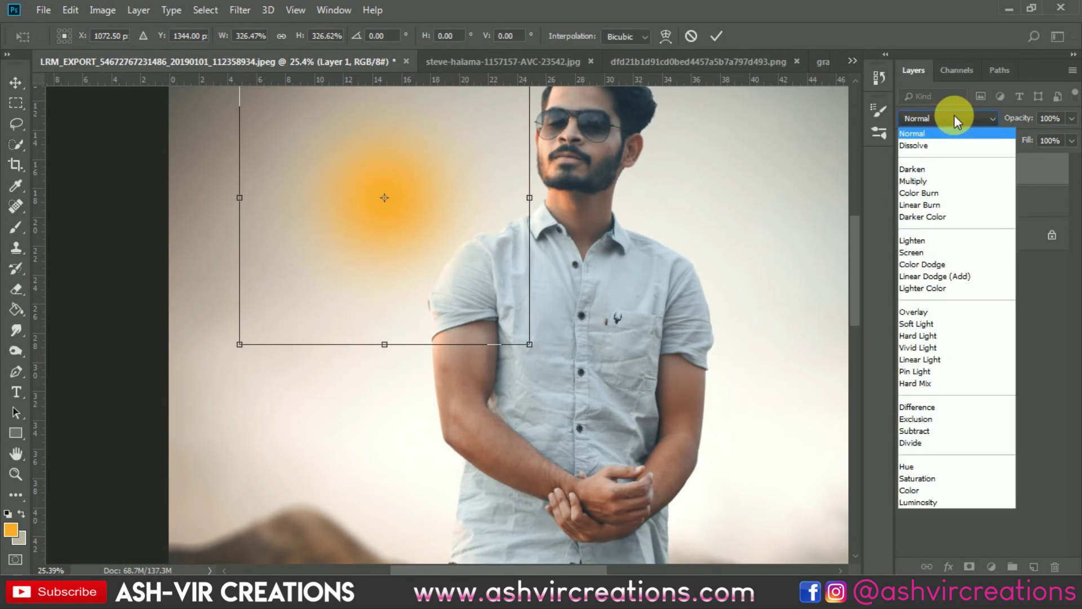
left_click(927, 252)
- Enlarge the orange glow to about 679%, place it in the sky beside the man's shoulder, and apply the transform
left_click_drag(486, 214, 574, 168)
scroll(573, 169, "down", 5)
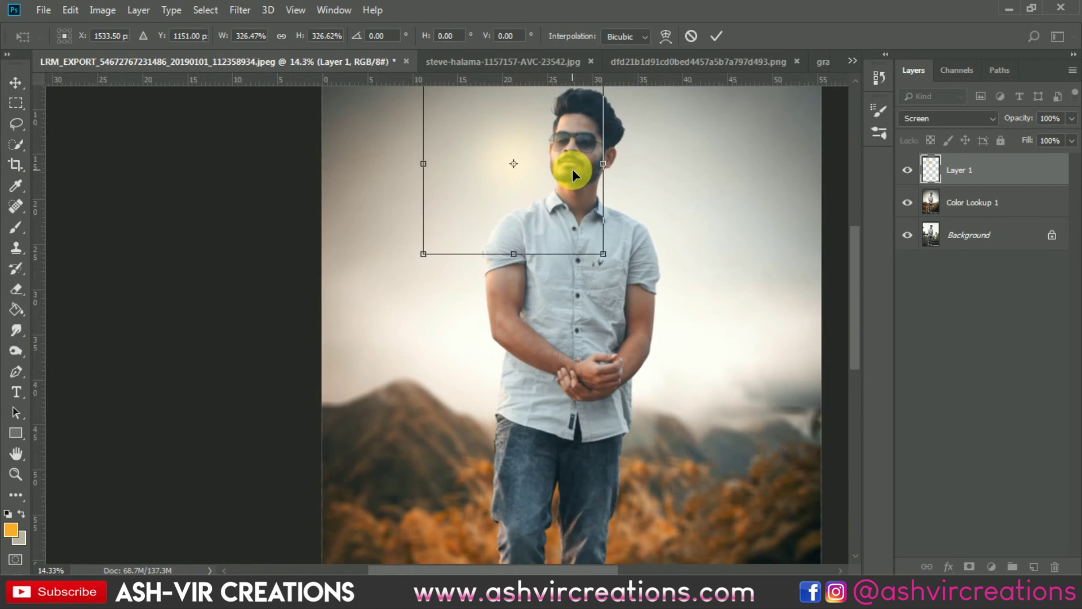
left_click_drag(468, 237, 558, 283)
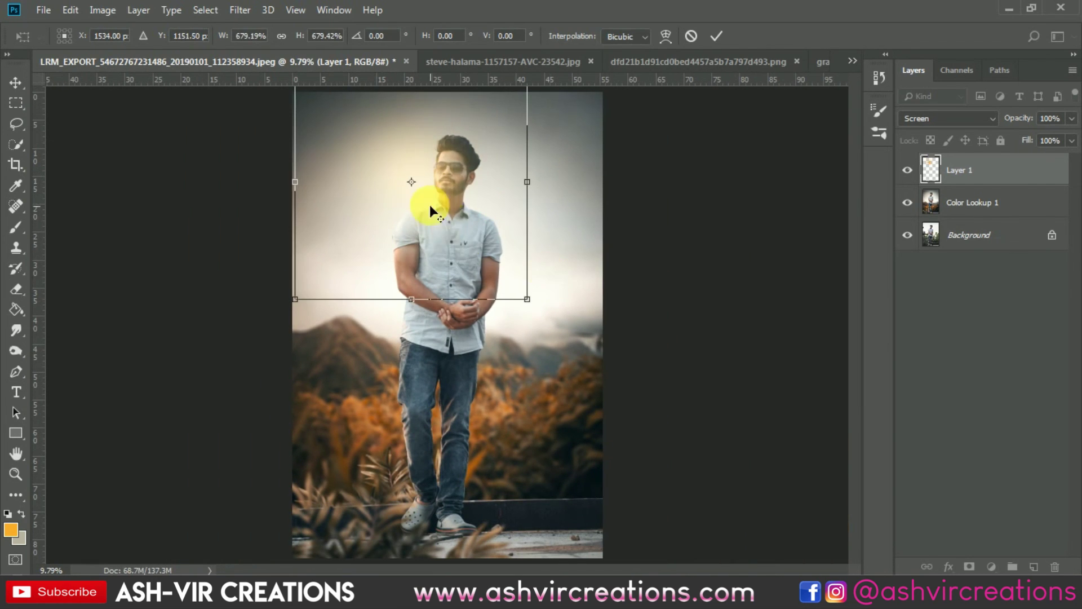
left_click_drag(429, 208, 374, 242)
key("Return")
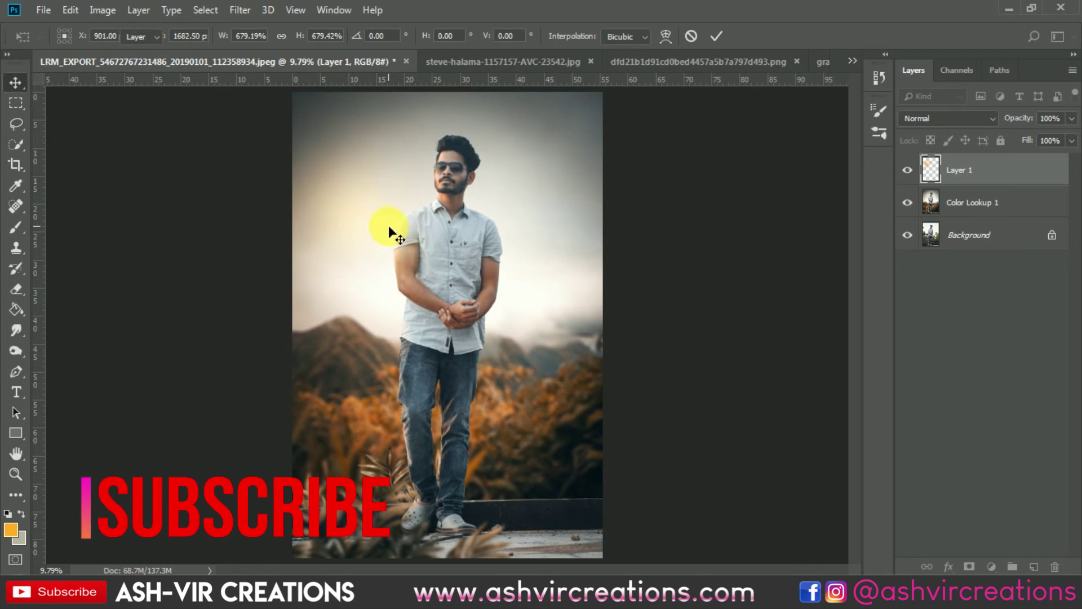
- Compare the image with and without the orange glow on Layer 1, leaving the layer shown
scroll(357, 201, "up", 2)
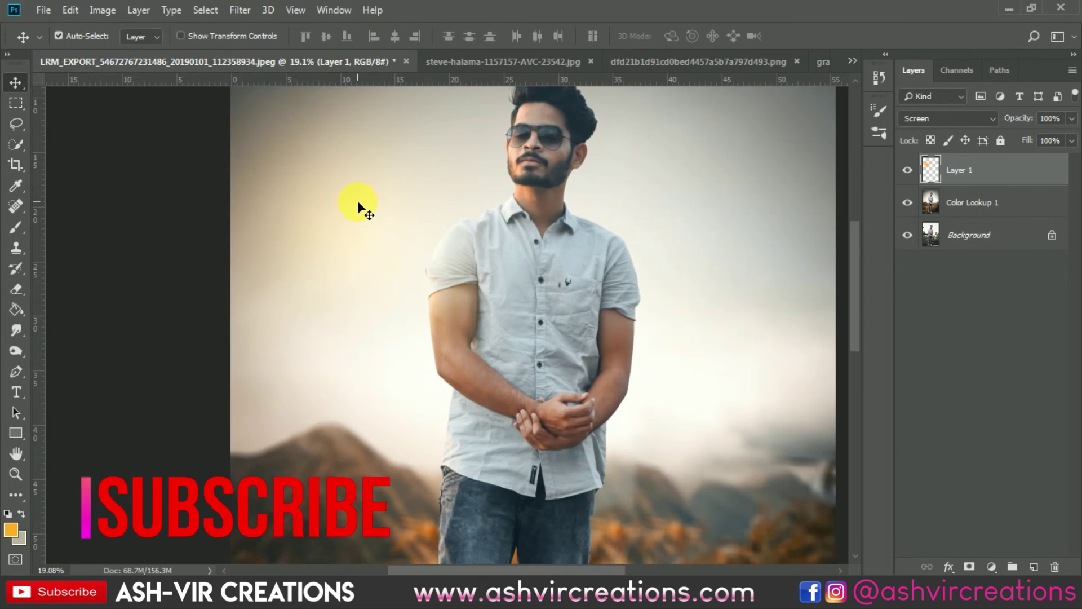
left_click(908, 170)
left_click(908, 171)
left_click(907, 170)
left_click(907, 170)
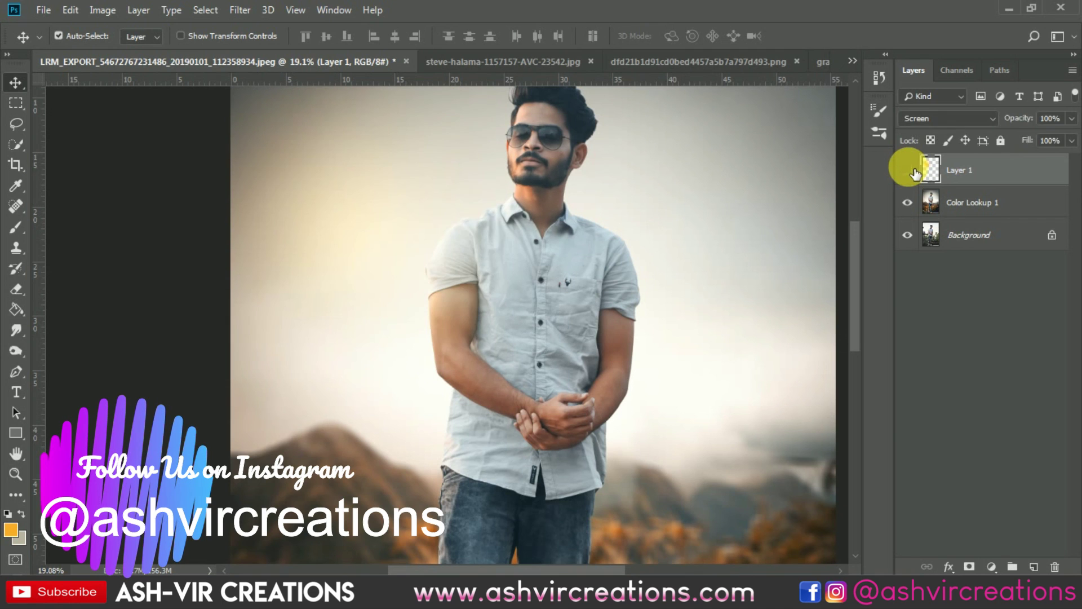
left_click(907, 170)
left_click(908, 170)
- Fine-tune the orange glow's position beside the man's shoulder and check the whole image with and without Layer 1
left_click_drag(432, 197, 414, 213)
key("ctrl+0")
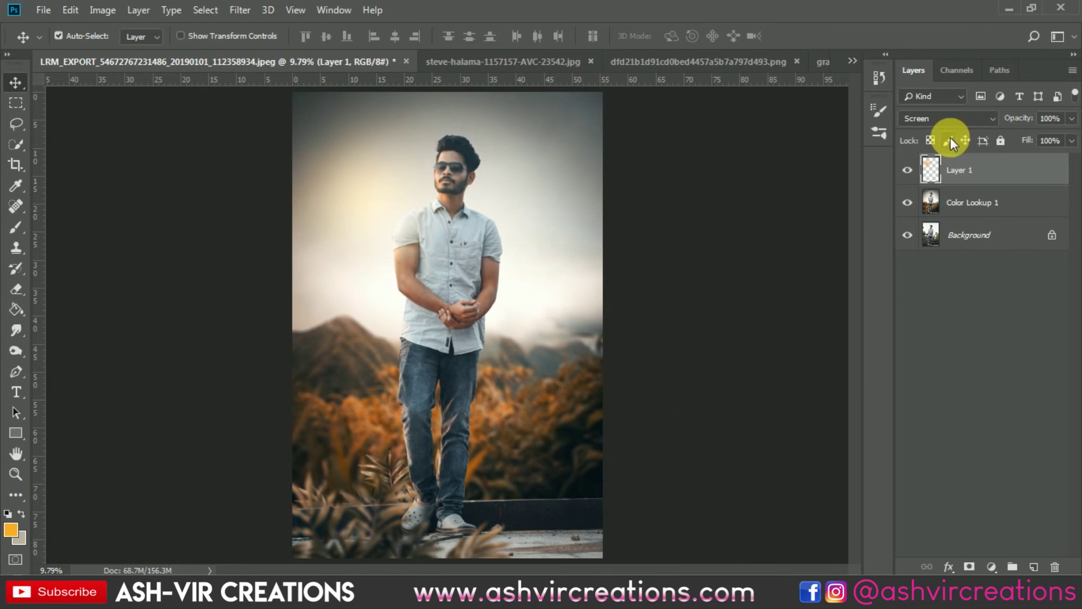
left_click(910, 167)
left_click(909, 167)
left_click(909, 168)
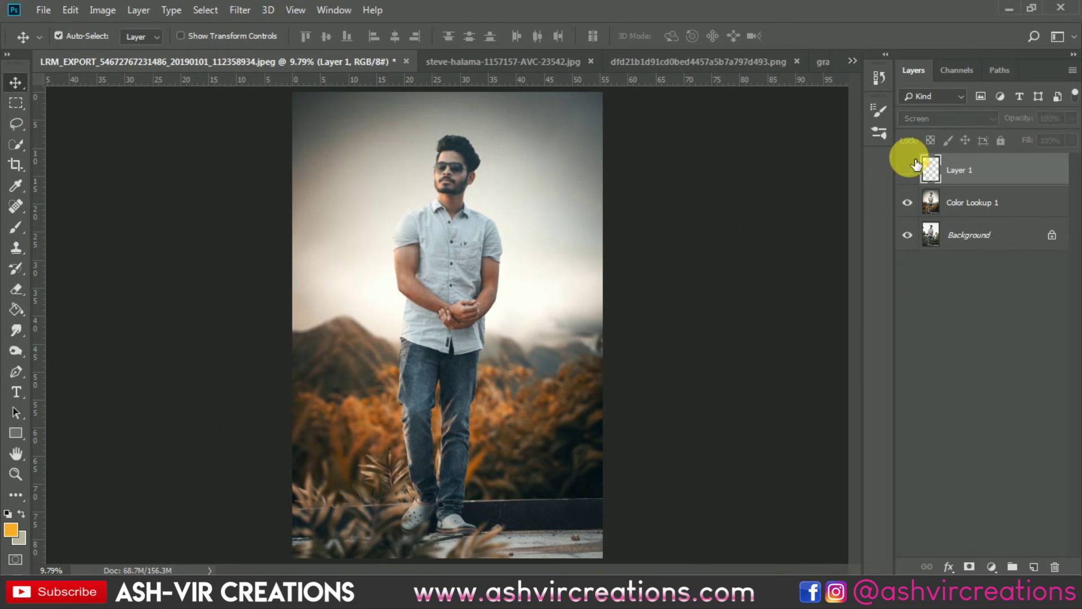
left_click(909, 168)
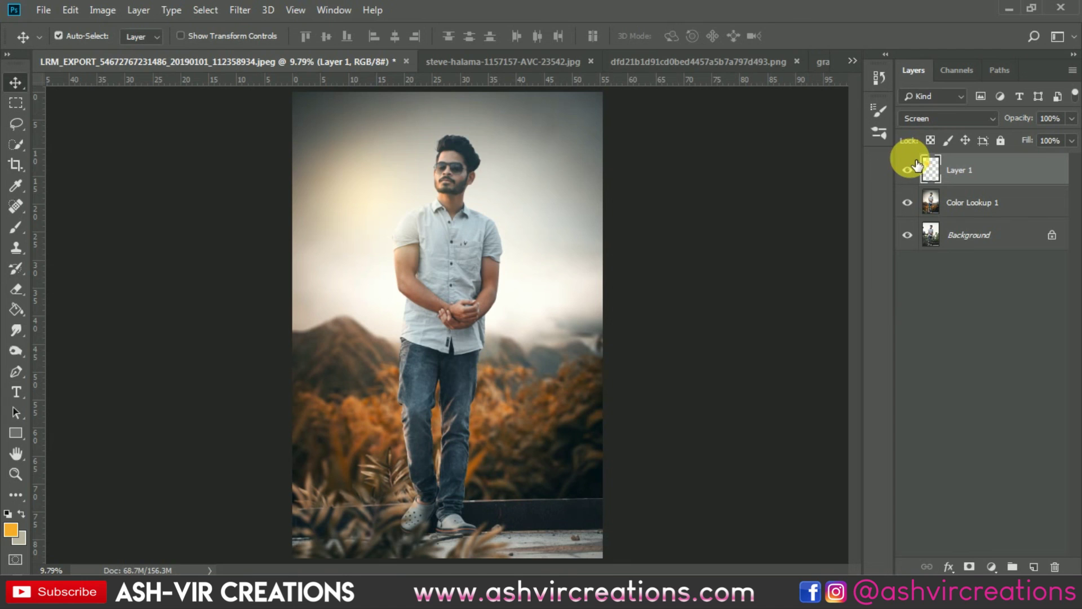
left_click(379, 204)
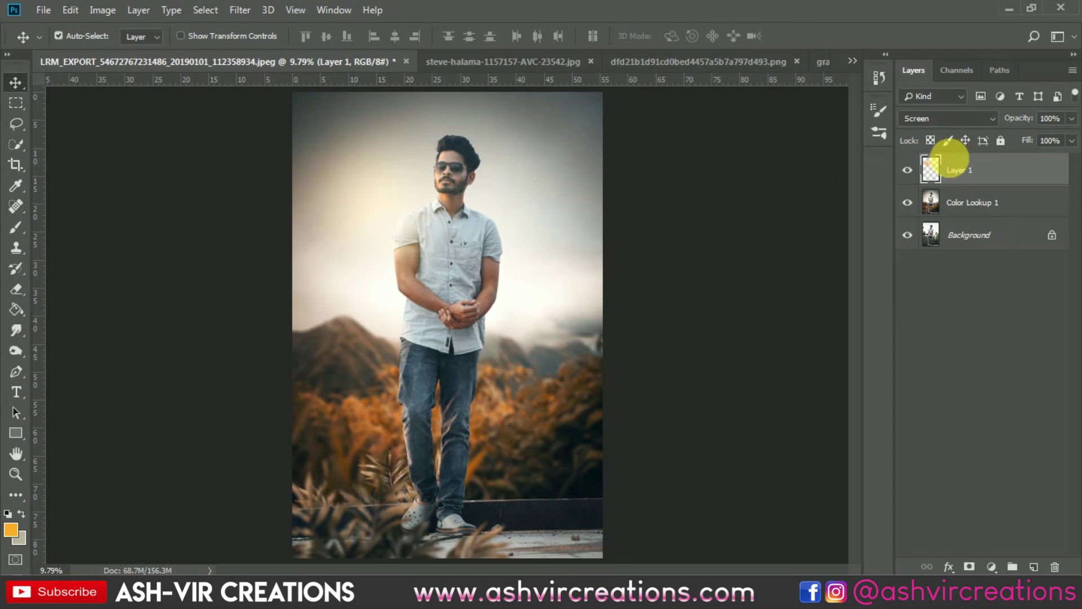
- Merge Layer 1 and Color Lookup 1 into one layer above the locked Background
left_click(979, 202, "shift")
right_click(980, 202)
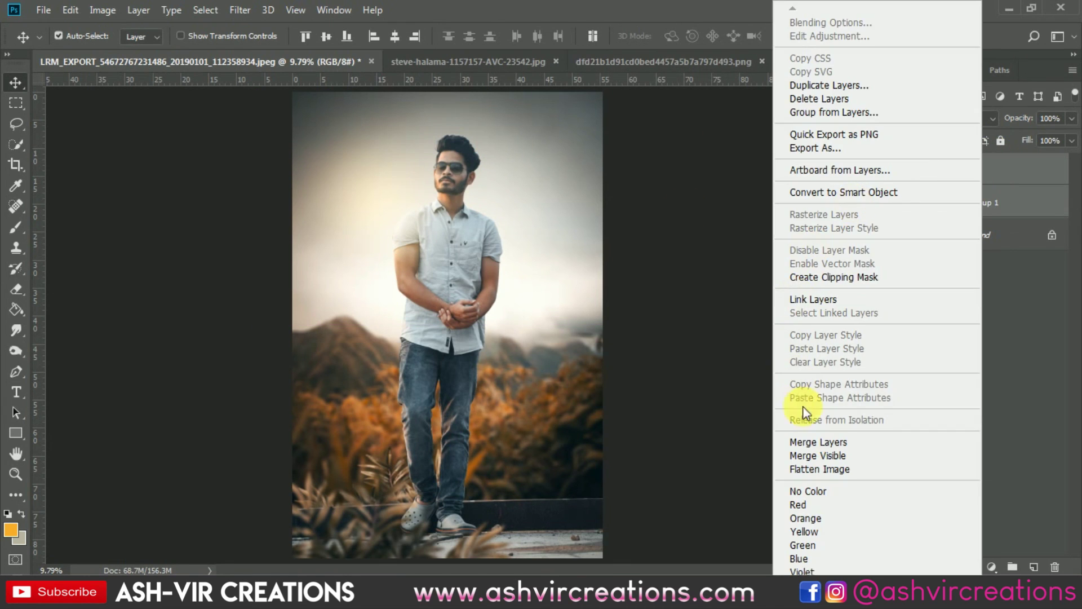
left_click(817, 442)
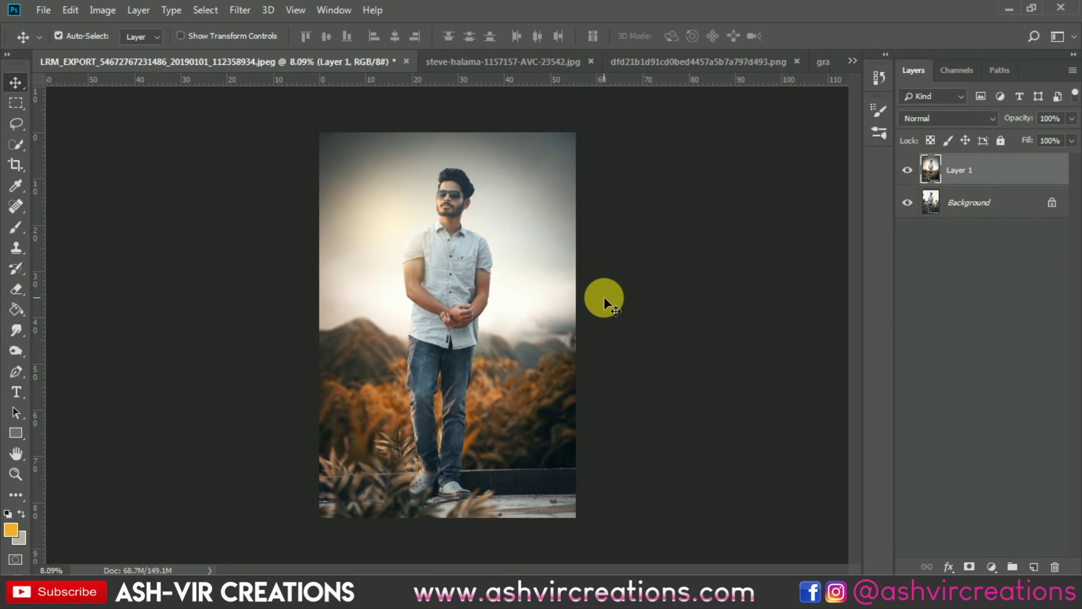
- Crop the document to its current canvas bounds to delete the pixels extending outside it, and return to the Move tool
key("c")
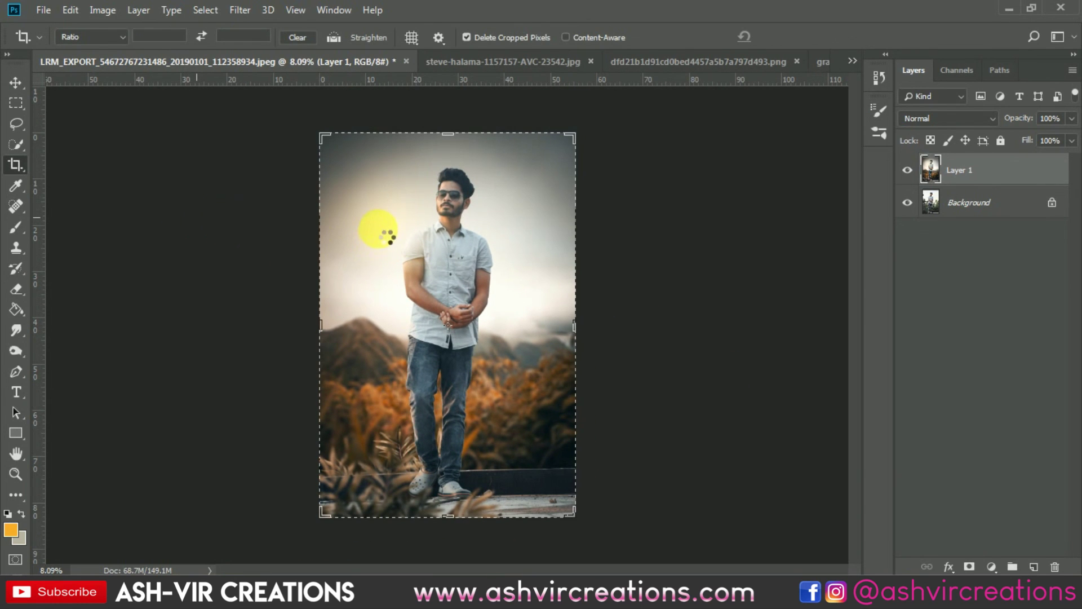
key("Return")
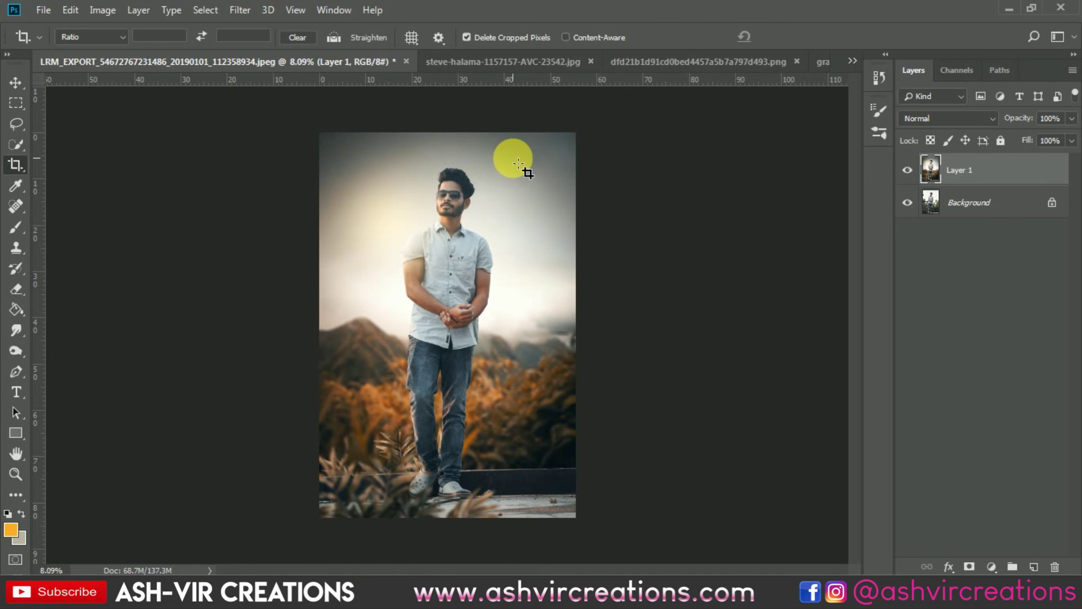
key("v")
key("ctrl+0")
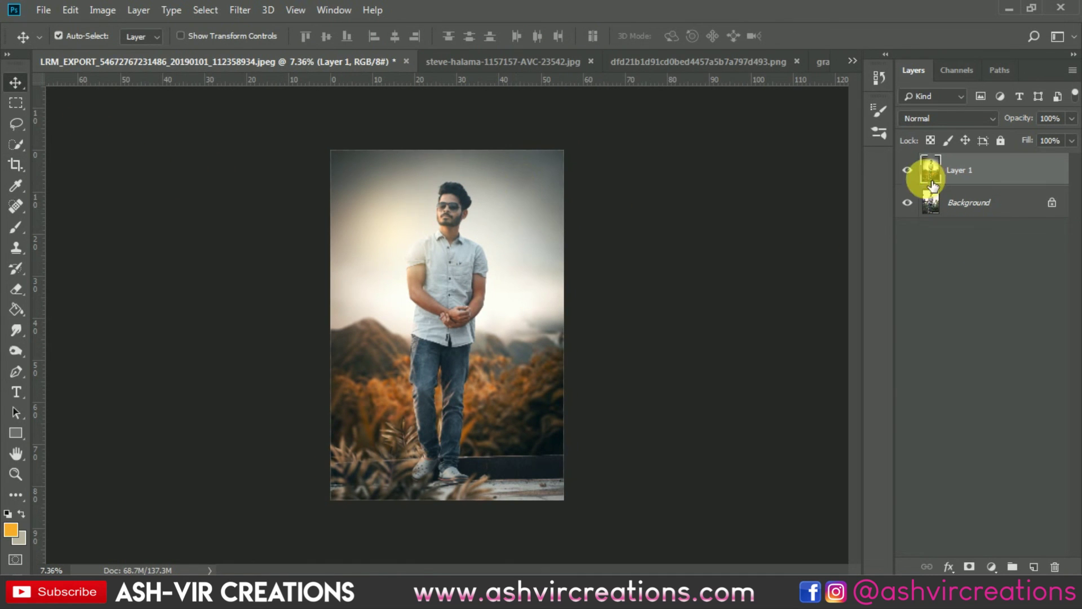
- Compare the finished composite with the original Background photo, leaving Layer 1 shown, and inspect the man's upper body up close
left_click(908, 170)
key("ctrl+0")
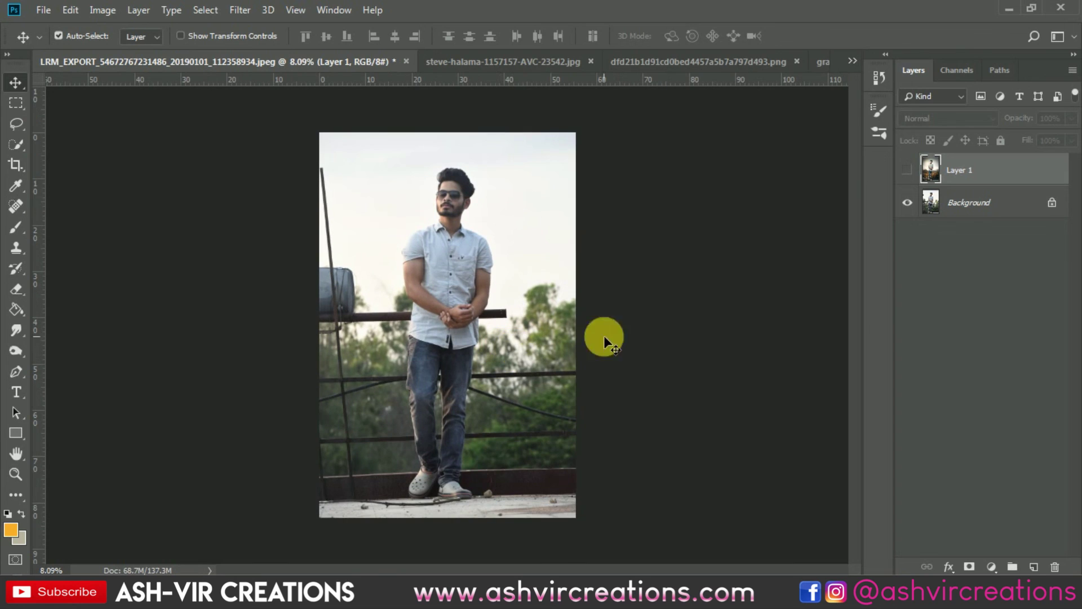
left_click(907, 170)
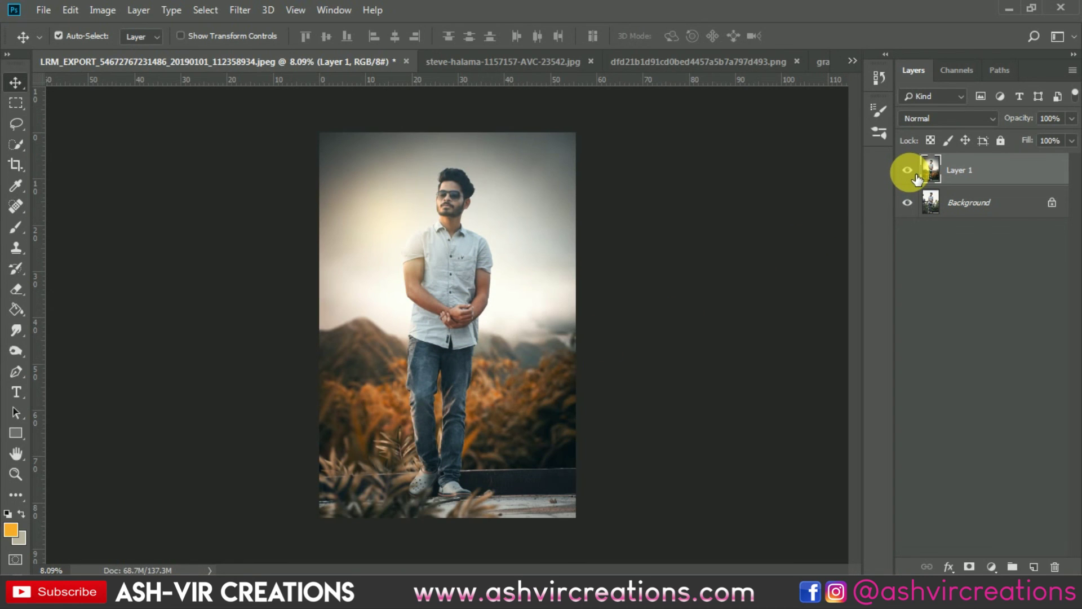
left_click(908, 170)
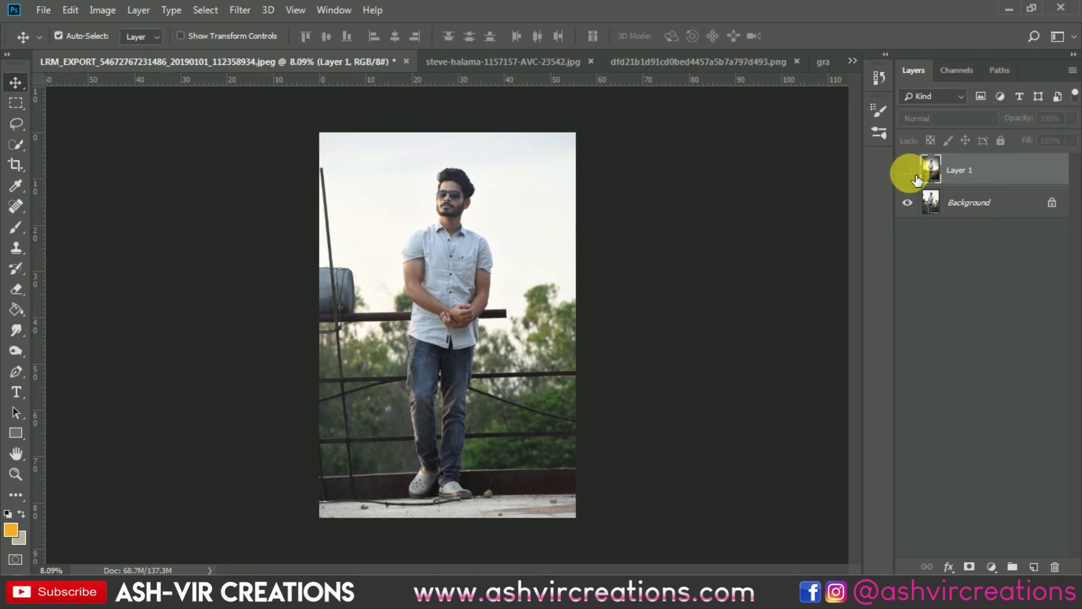
left_click(908, 170)
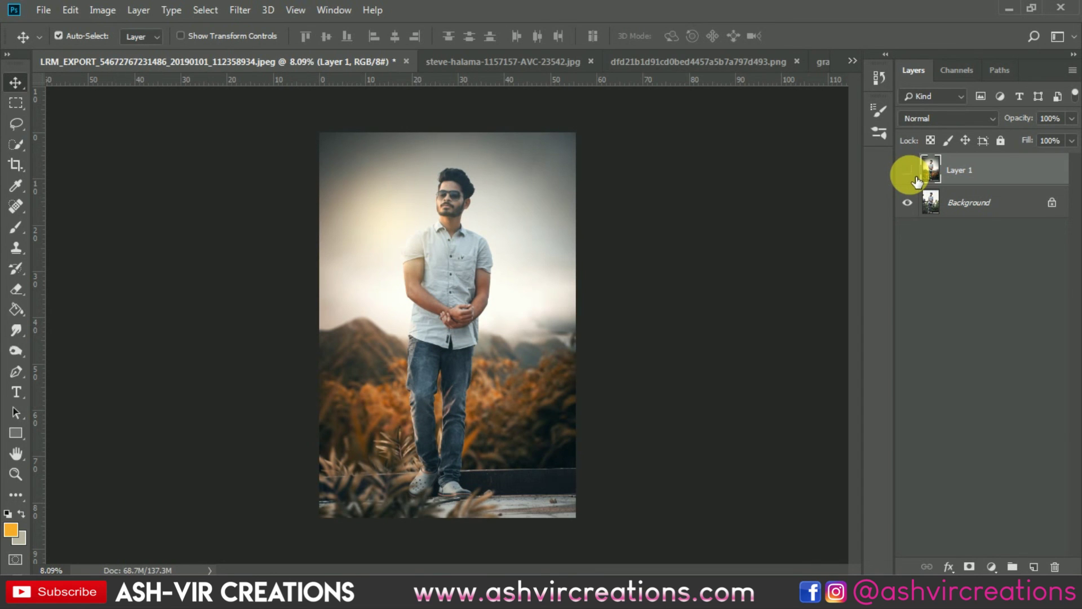
left_click(908, 172)
left_click(908, 170)
scroll(678, 346, "up", 1)
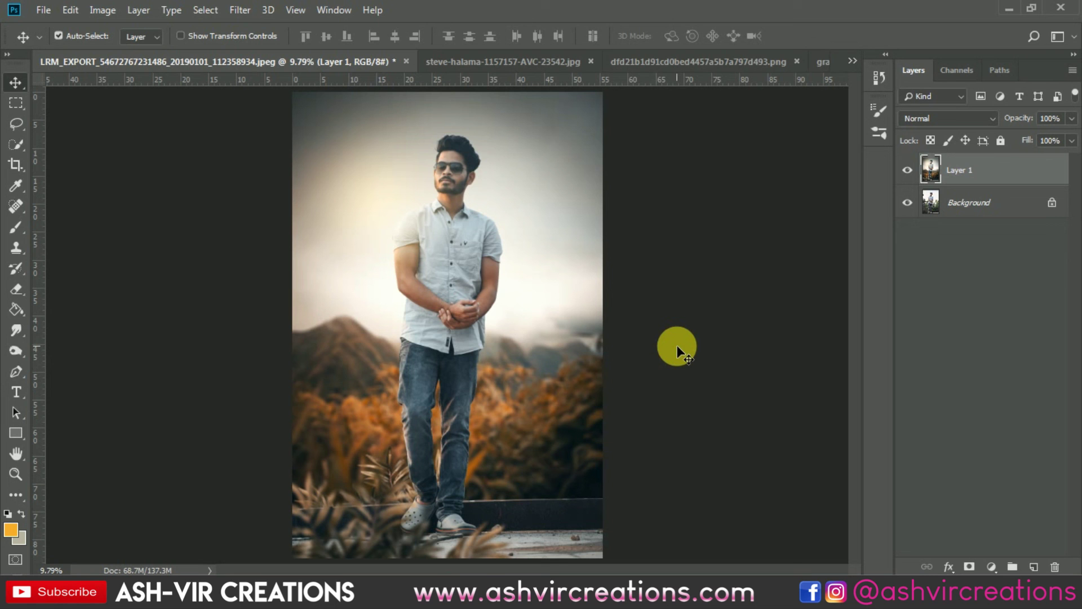
key("ctrl+minus")
key("ctrl+0")
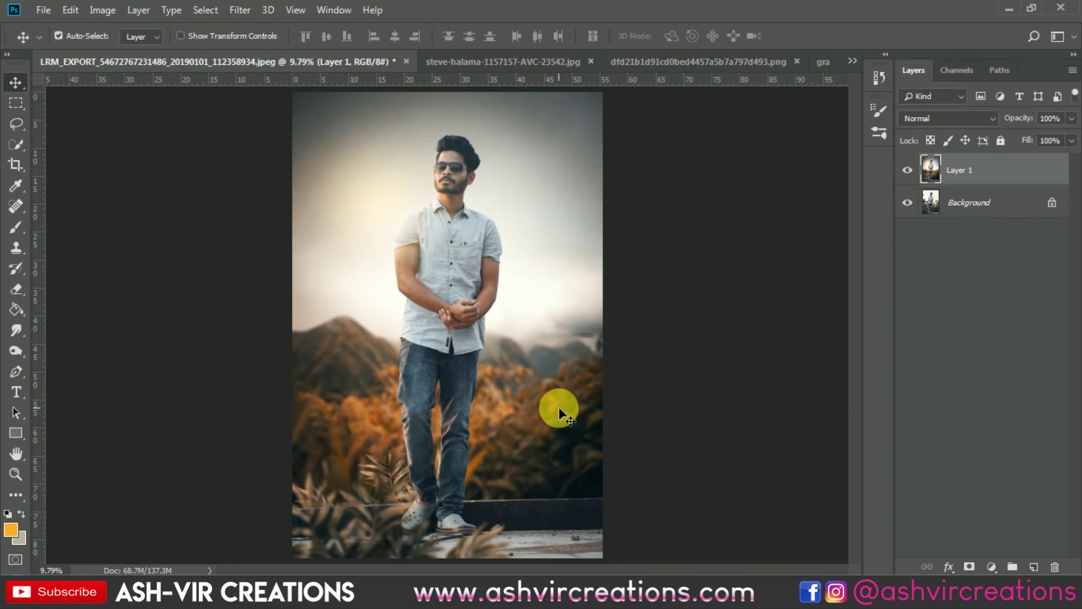
scroll(559, 415, "up", 5)
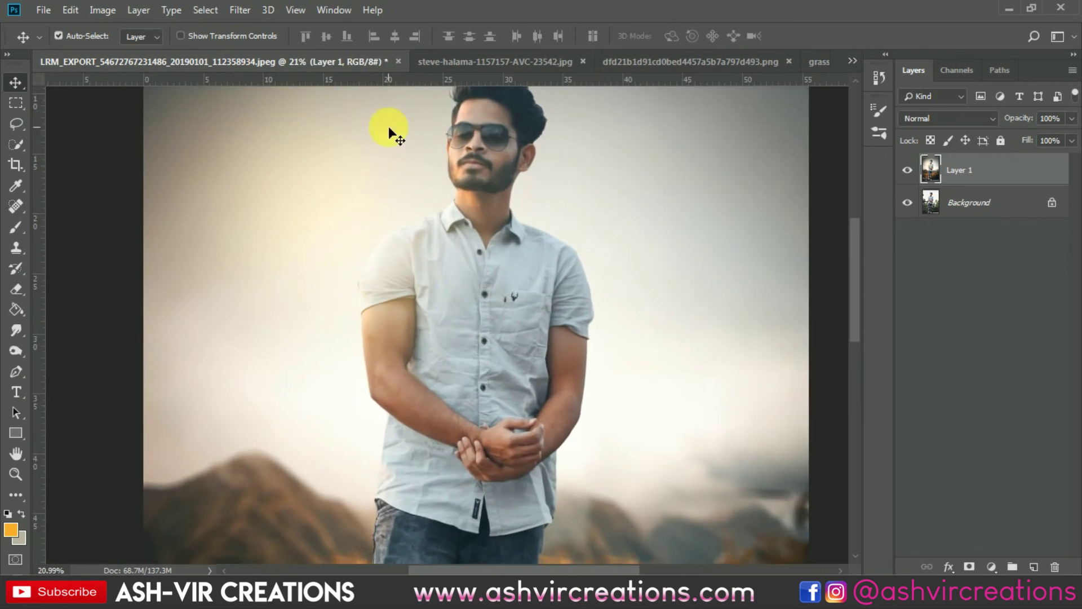
left_click_drag(858, 252, 858, 238)
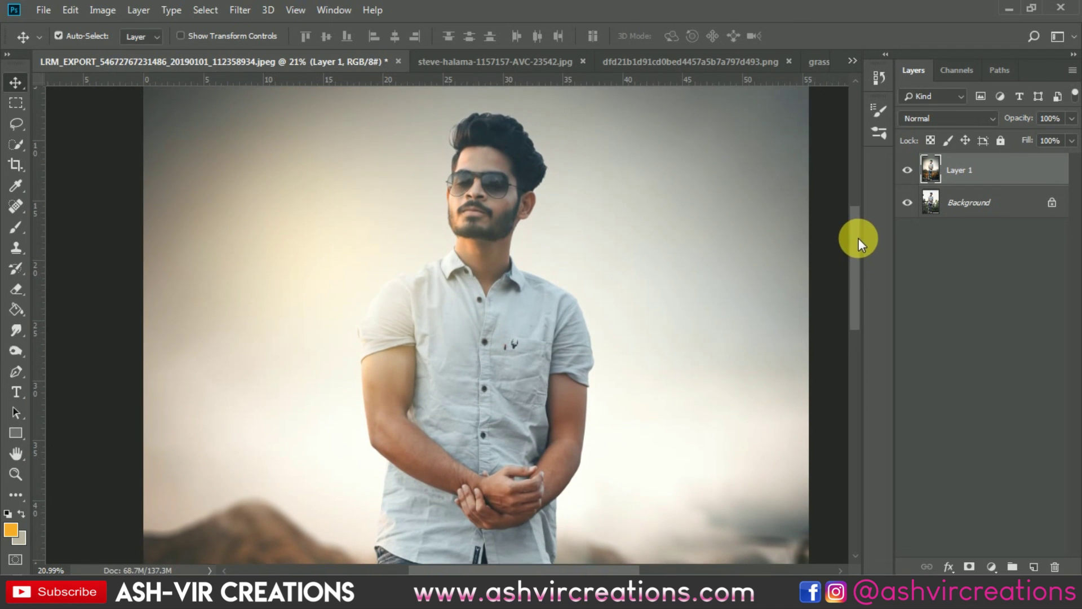